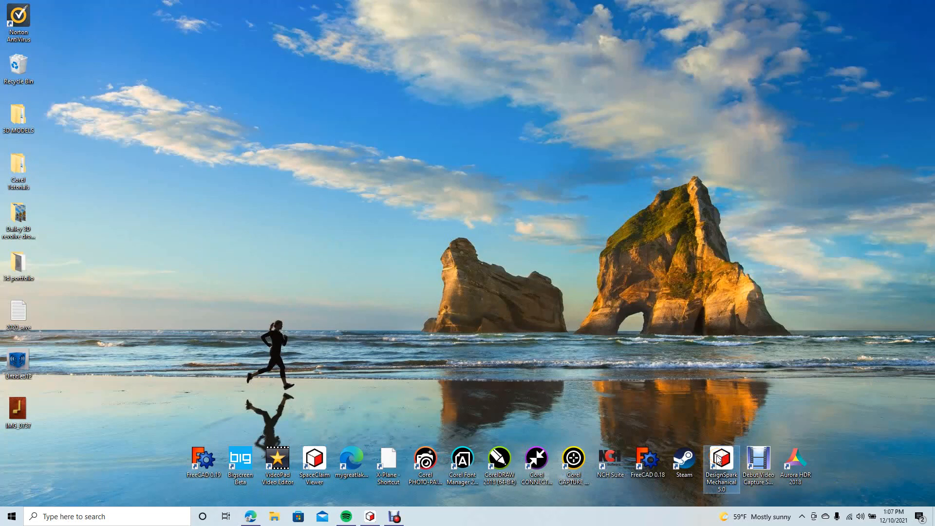
Launch DesignSpark Mechanical and create a new design.
{"action": "double_click", "coordinate": [718, 458]}
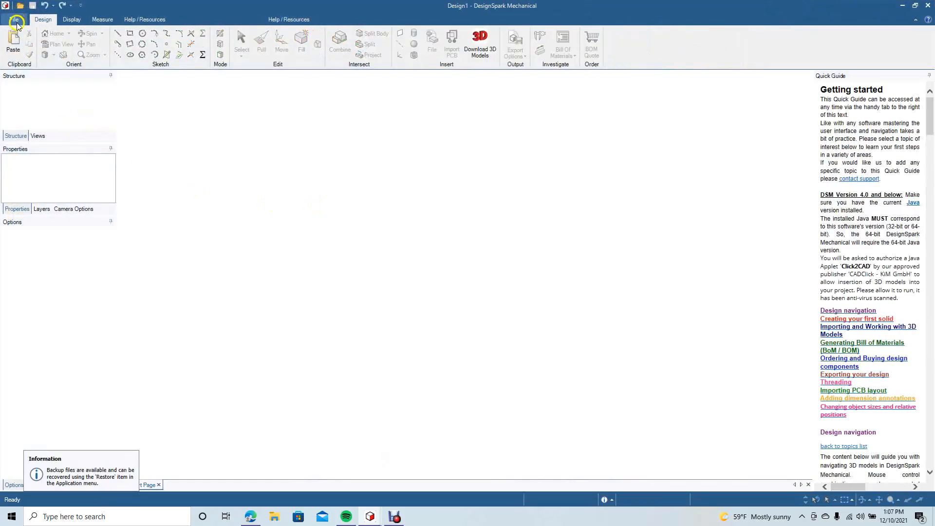
{"action": "left_click", "coordinate": [15, 20]}
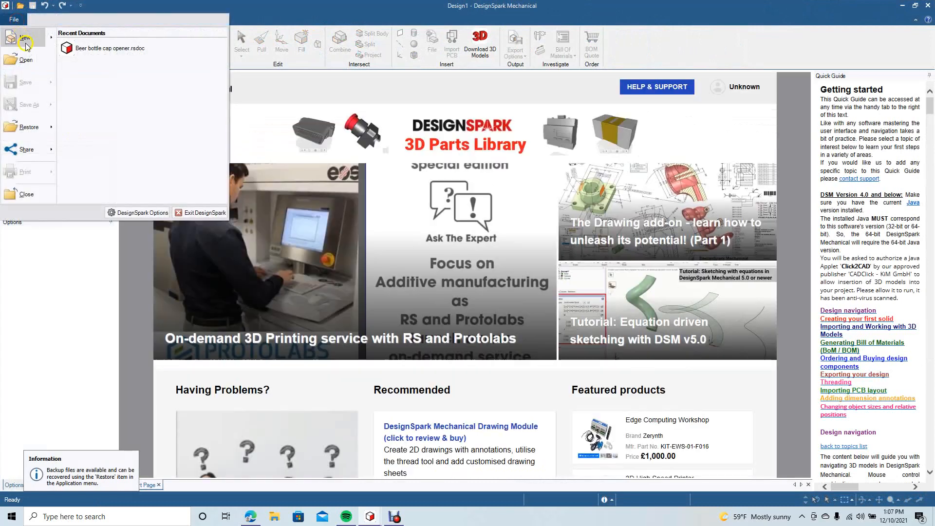
{"action": "mouse_move", "coordinate": [24, 38]}
{"action": "left_click", "coordinate": [78, 50]}
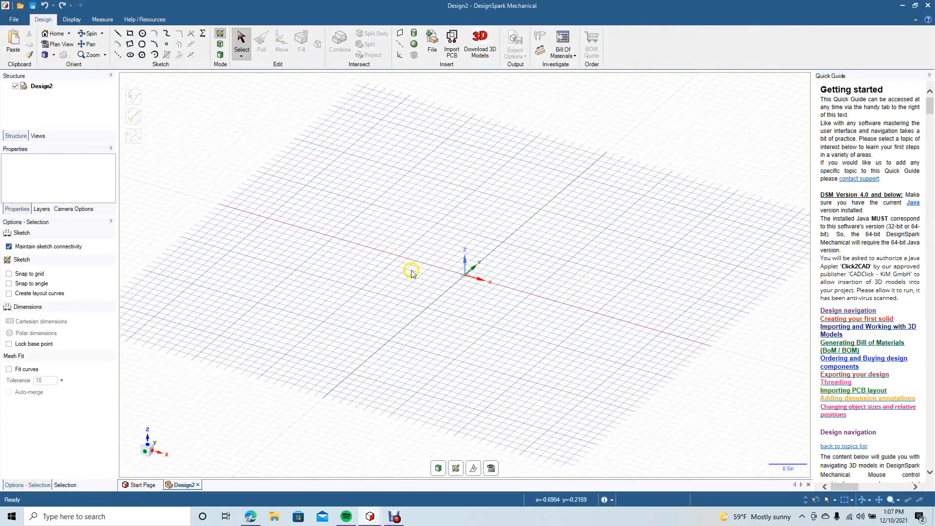
Turn the sketch grid to plan view and insert the desktop image IMG_0737 onto it.
{"action": "left_click", "coordinate": [491, 468]}
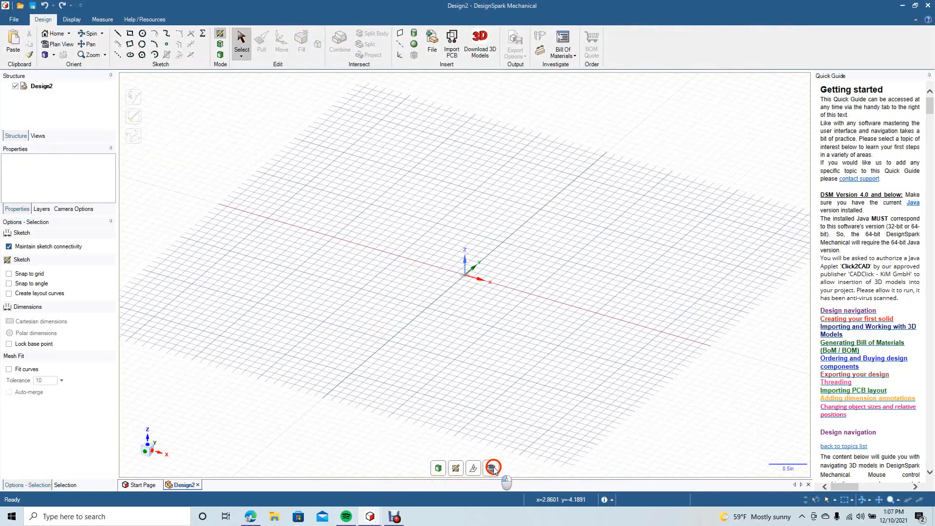
{"action": "left_click", "coordinate": [914, 6]}
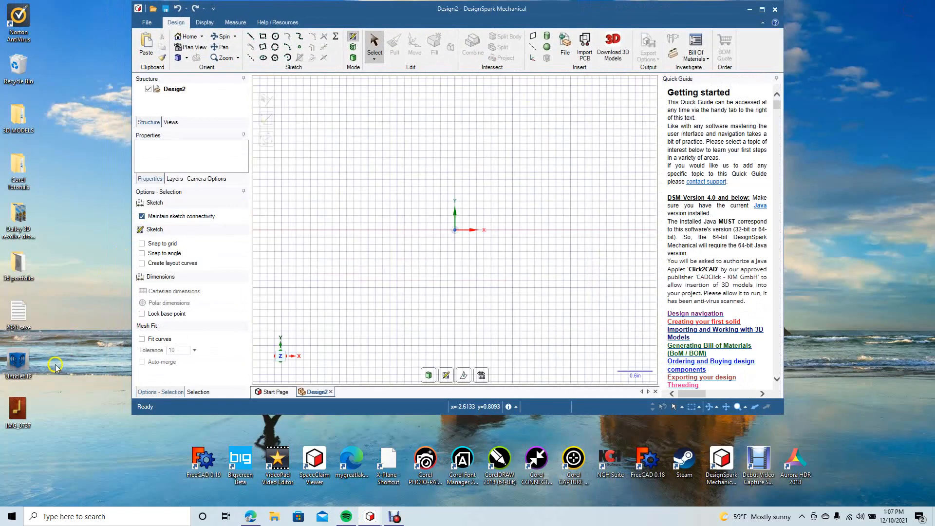
{"action": "left_click_drag", "start_coordinate": [18, 408], "coordinate": [449, 250]}
{"action": "left_click", "coordinate": [762, 8]}
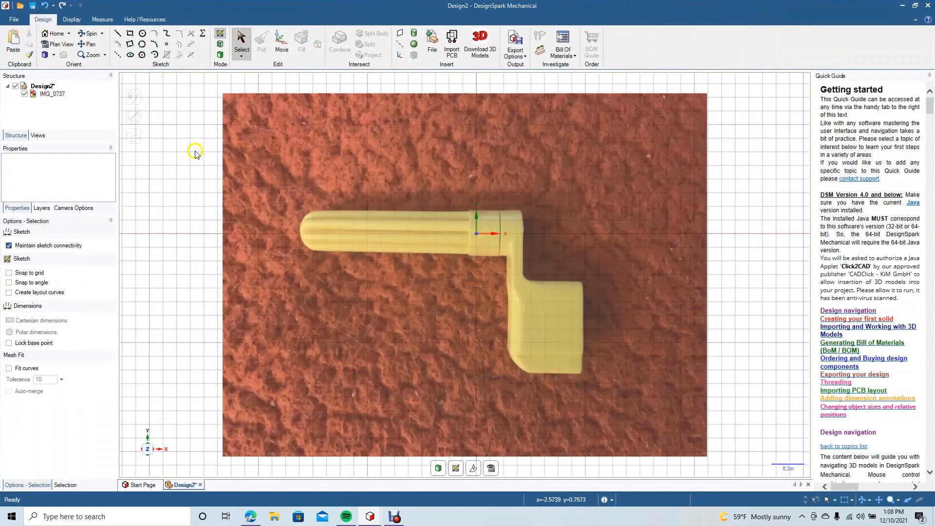
Draw a 2.5 in horizontal reference line above the handle, starting level with its rounded end.
{"action": "left_click", "coordinate": [117, 33]}
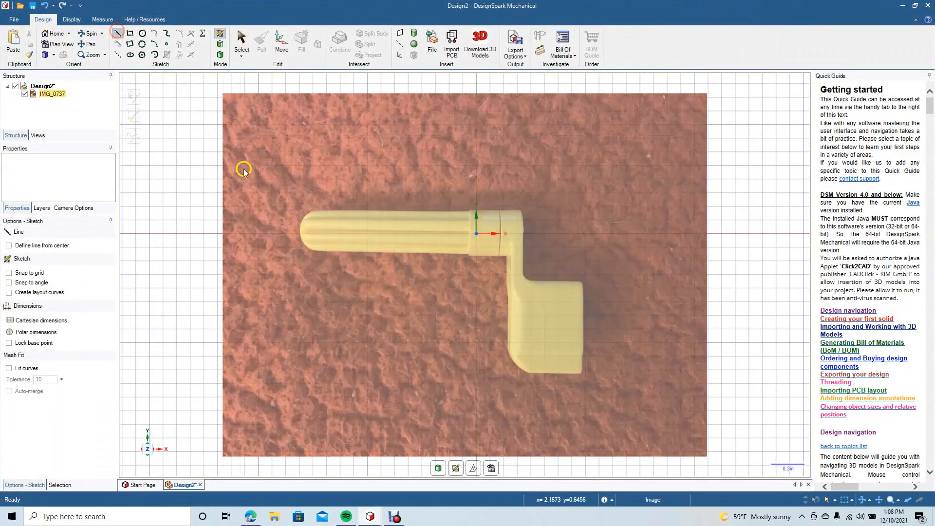
{"action": "left_click", "coordinate": [300, 177]}
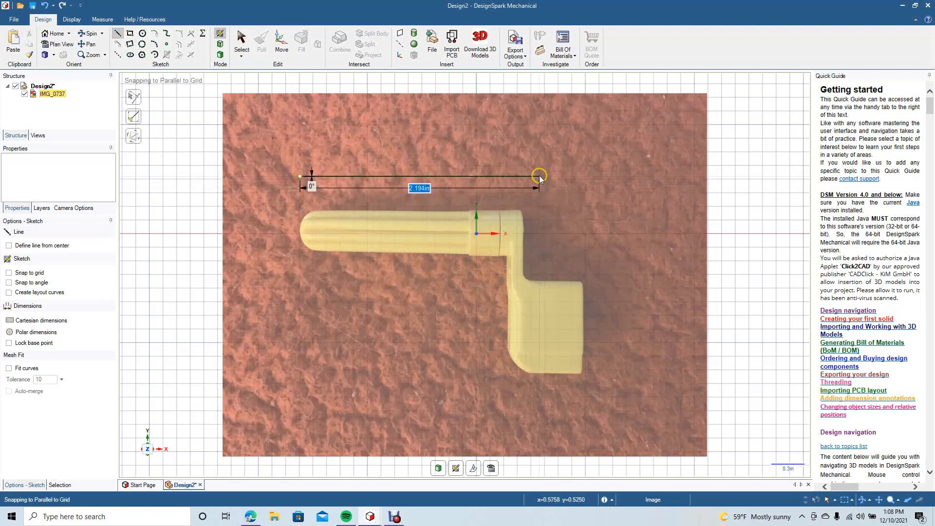
{"action": "type", "text": "2.5"}
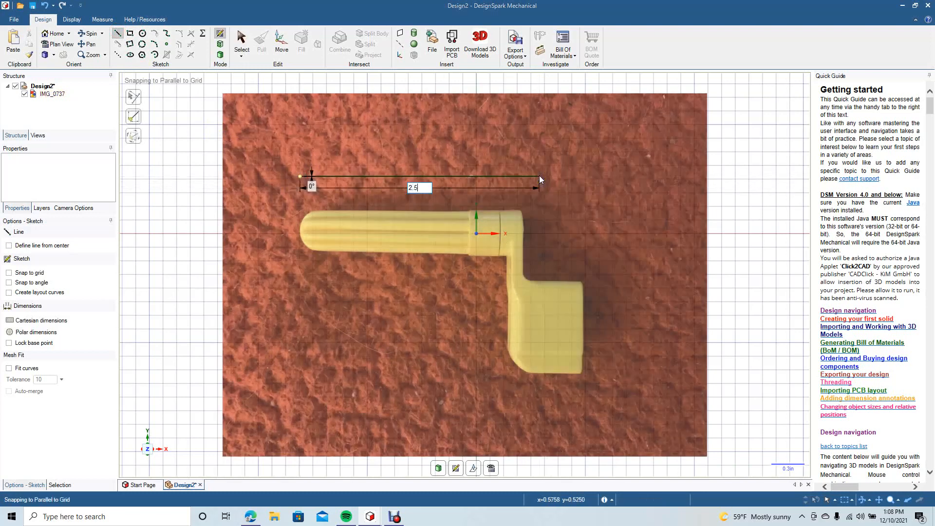
{"action": "key", "text": "Return"}
Resize the inserted image freely from its corner and move it so the handle lies along the reference line.
{"action": "left_click", "coordinate": [242, 39]}
{"action": "left_click", "coordinate": [273, 253]}
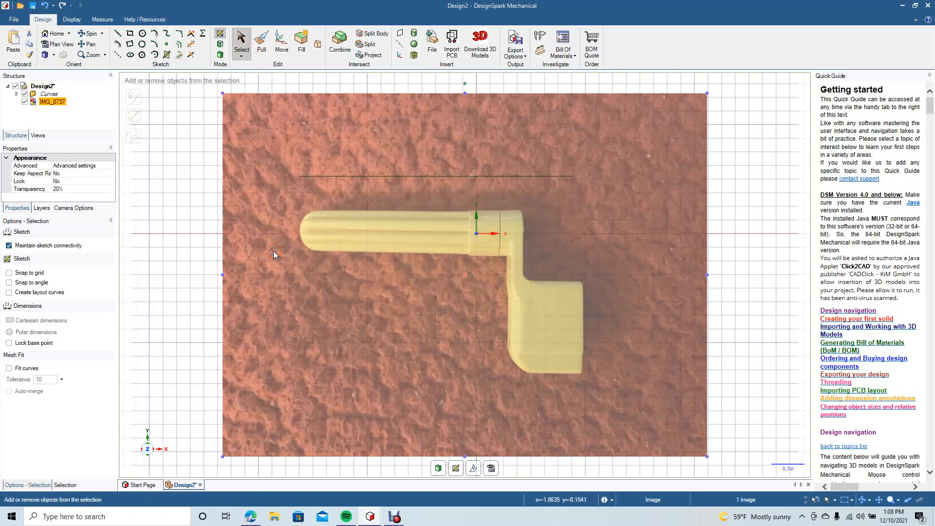
{"action": "scroll", "coordinate": [274, 255], "scroll_direction": "down", "scroll_amount": 3}
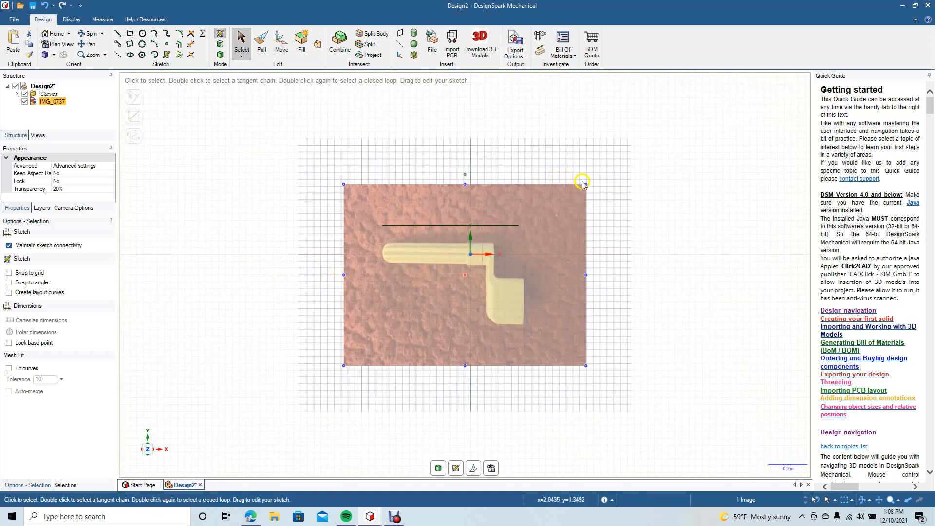
{"action": "left_click", "coordinate": [586, 185]}
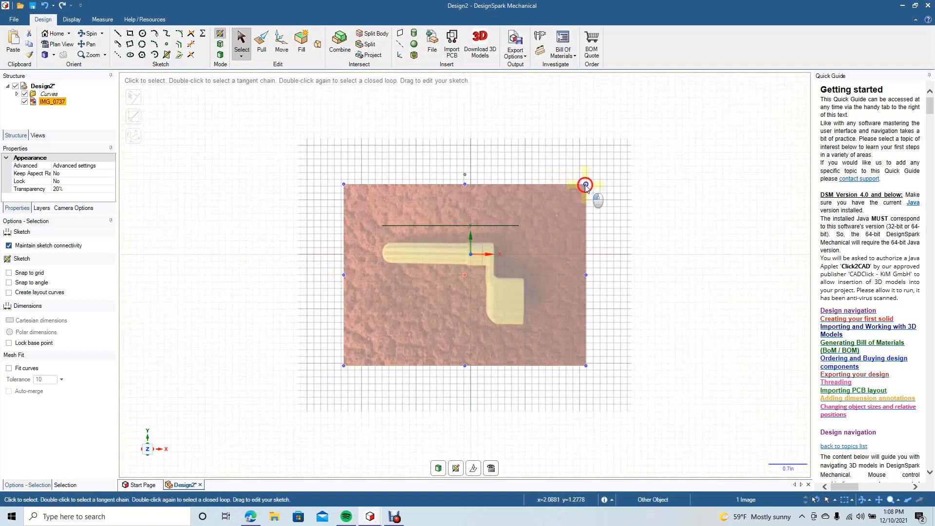
{"action": "left_click_drag", "start_coordinate": [586, 185], "coordinate": [621, 168]}
{"action": "left_click_drag", "start_coordinate": [509, 271], "coordinate": [505, 260]}
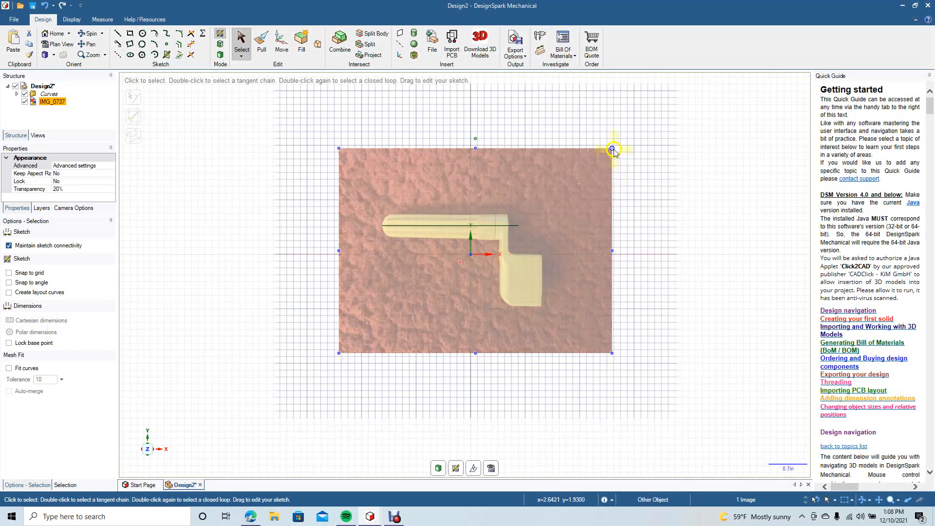
{"action": "left_click_drag", "start_coordinate": [613, 149], "coordinate": [593, 168]}
{"action": "left_click_drag", "start_coordinate": [481, 292], "coordinate": [489, 284]}
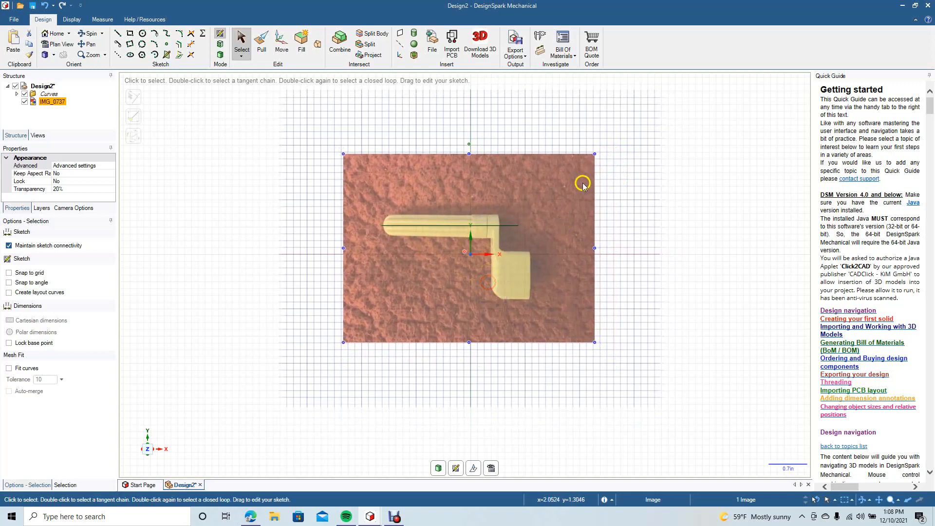
Enlarge and reposition the image until the handle from rounded end to joint seam matches the reference line's length.
{"action": "left_click", "coordinate": [594, 154]}
{"action": "left_click_drag", "start_coordinate": [594, 154], "coordinate": [649, 132]}
{"action": "left_click_drag", "start_coordinate": [581, 178], "coordinate": [573, 200]}
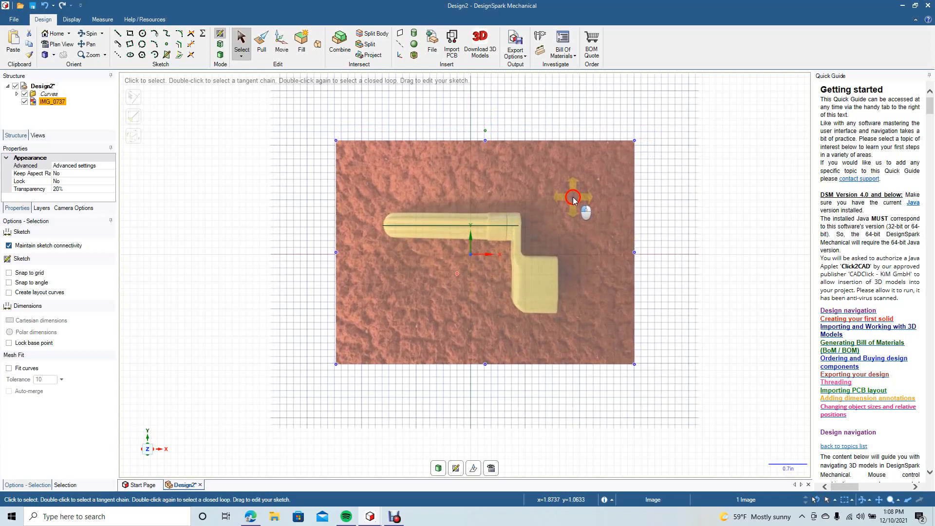
{"action": "left_click_drag", "start_coordinate": [634, 140], "coordinate": [662, 128]}
{"action": "left_click_drag", "start_coordinate": [586, 187], "coordinate": [582, 197]}
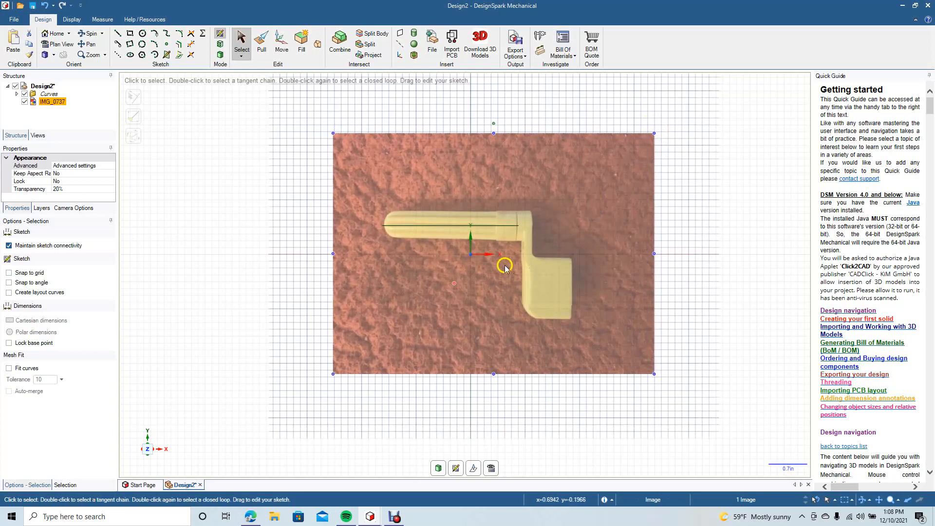
Delete the reference line and move the image so the handle's centreline lies on the X axis through the origin.
{"action": "left_click", "coordinate": [286, 231]}
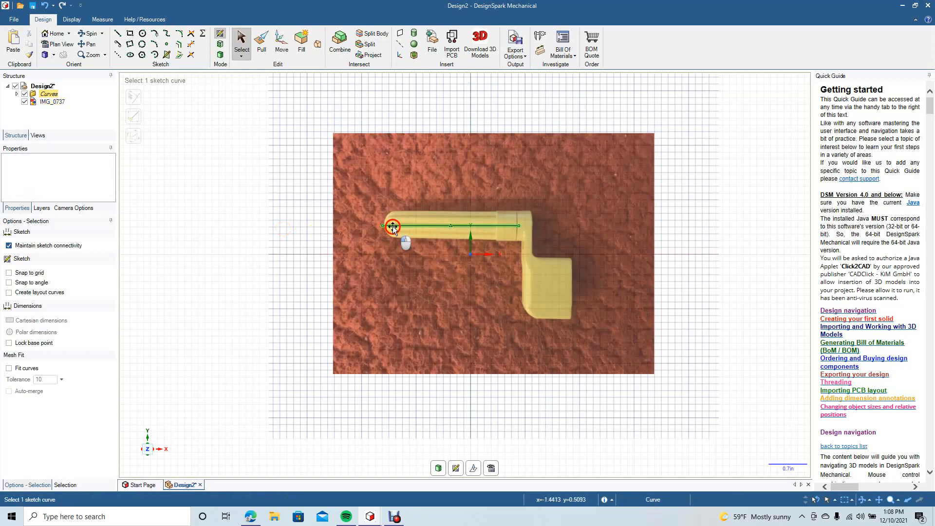
{"action": "left_click", "coordinate": [393, 226]}
{"action": "key", "text": "Delete"}
{"action": "left_click", "coordinate": [448, 208]}
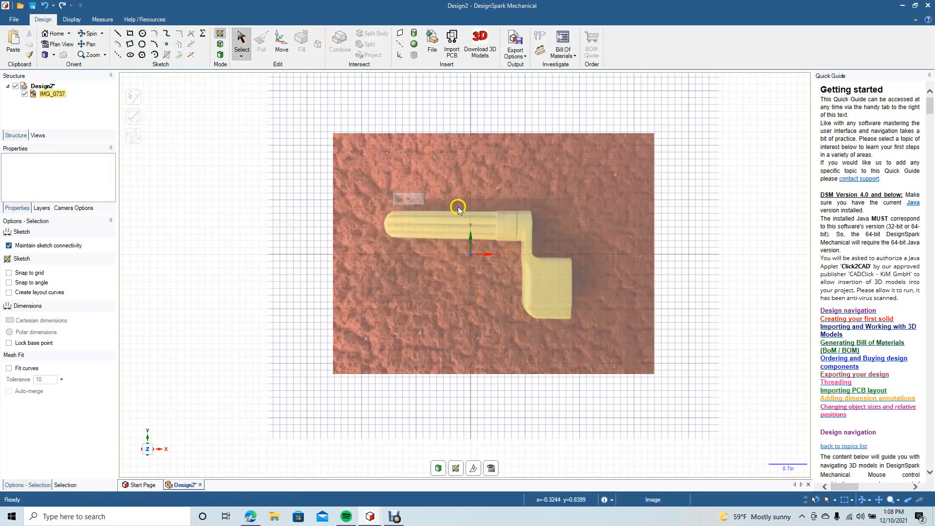
{"action": "left_click_drag", "start_coordinate": [536, 184], "coordinate": [511, 214]}
{"action": "left_click", "coordinate": [731, 267]}
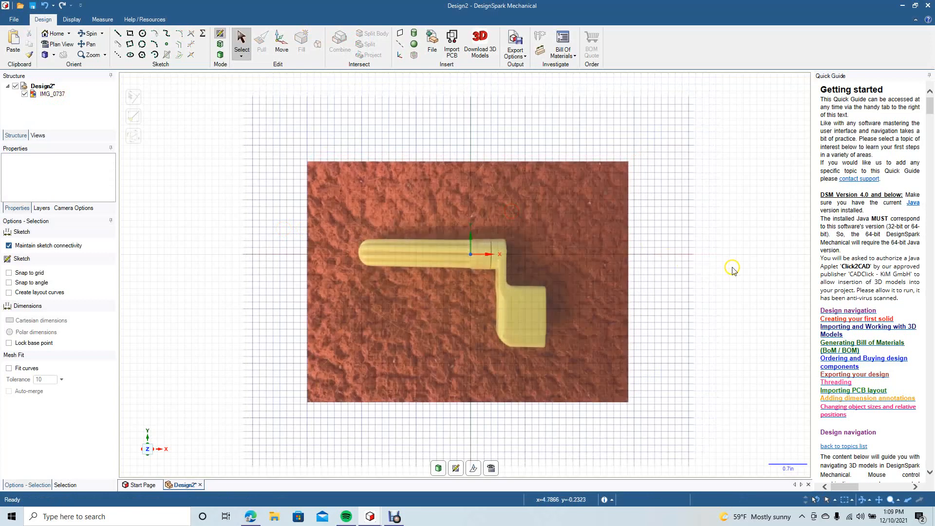
Draw a 0.55 in vertical line down the joint seam and a short horizontal segment to the arm's inner edge.
{"action": "scroll", "coordinate": [470, 343], "scroll_direction": "up", "scroll_amount": 4}
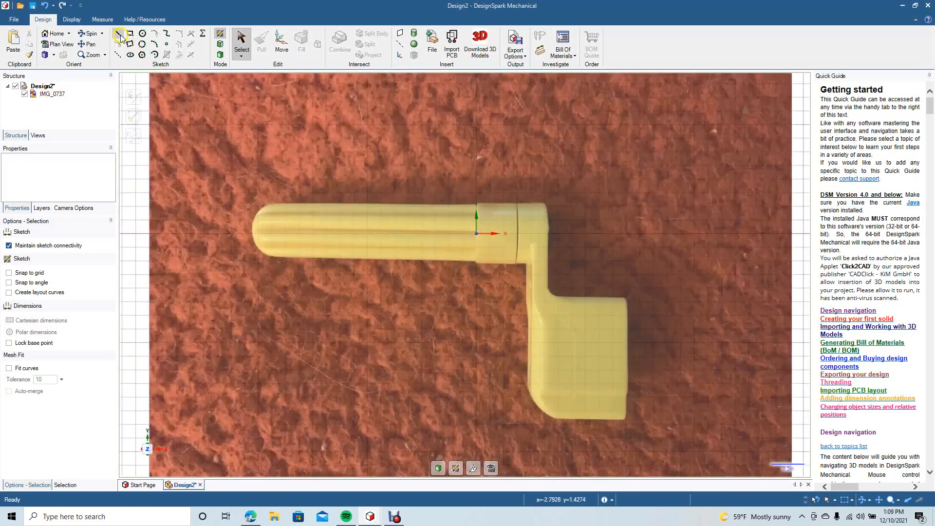
{"action": "left_click", "coordinate": [118, 34]}
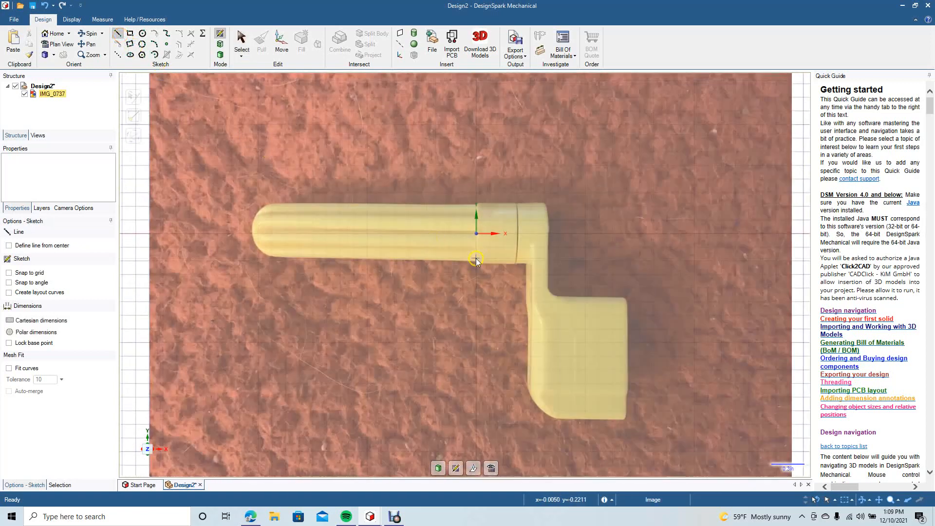
{"action": "left_click", "coordinate": [515, 231]}
{"action": "left_click", "coordinate": [491, 219]}
{"action": "left_click", "coordinate": [517, 205]}
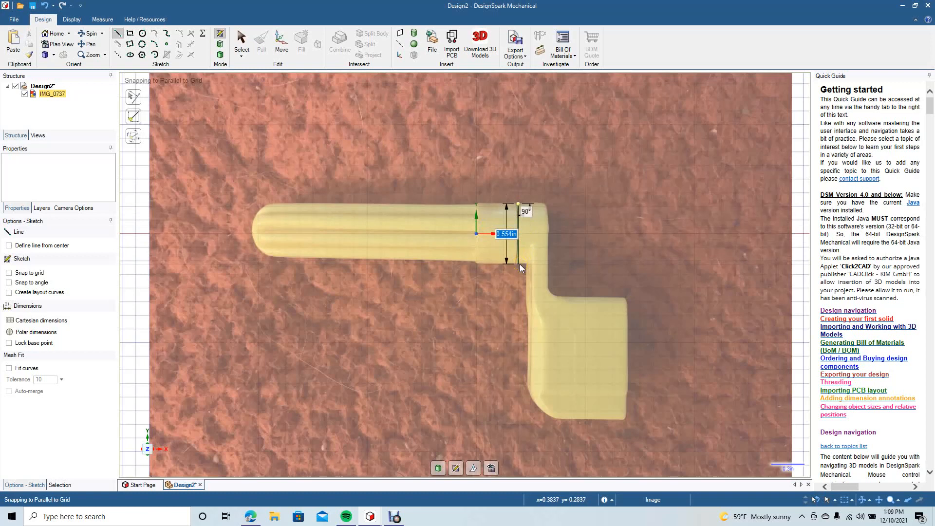
{"action": "type", "text": "0.55"}
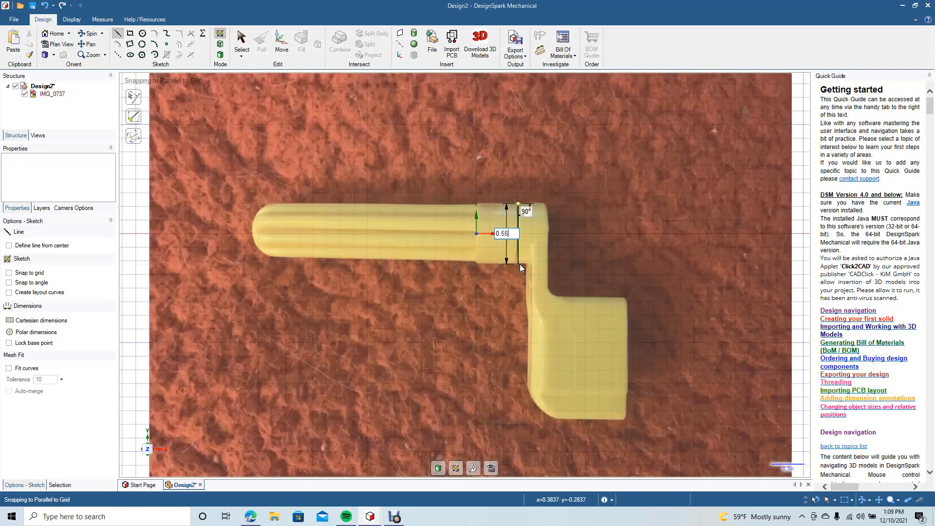
{"action": "key", "text": "Return"}
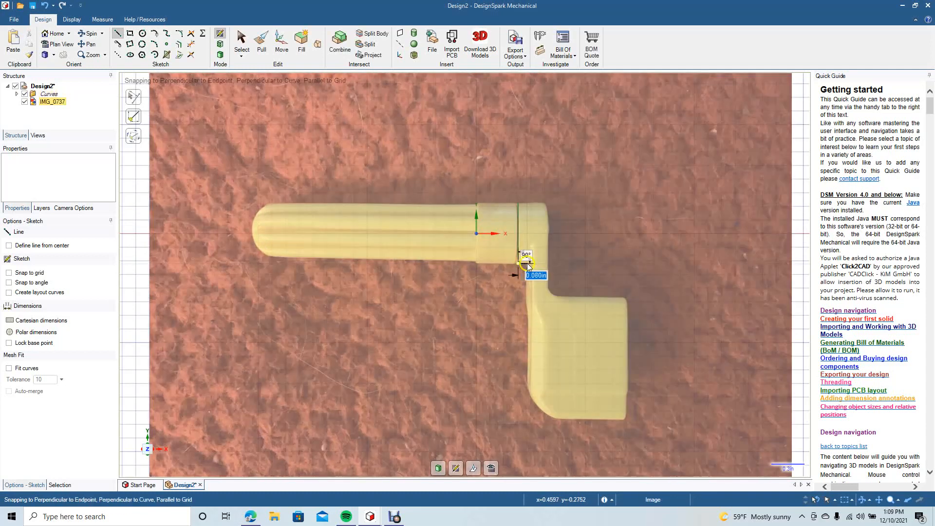
{"action": "left_click", "coordinate": [526, 263]}
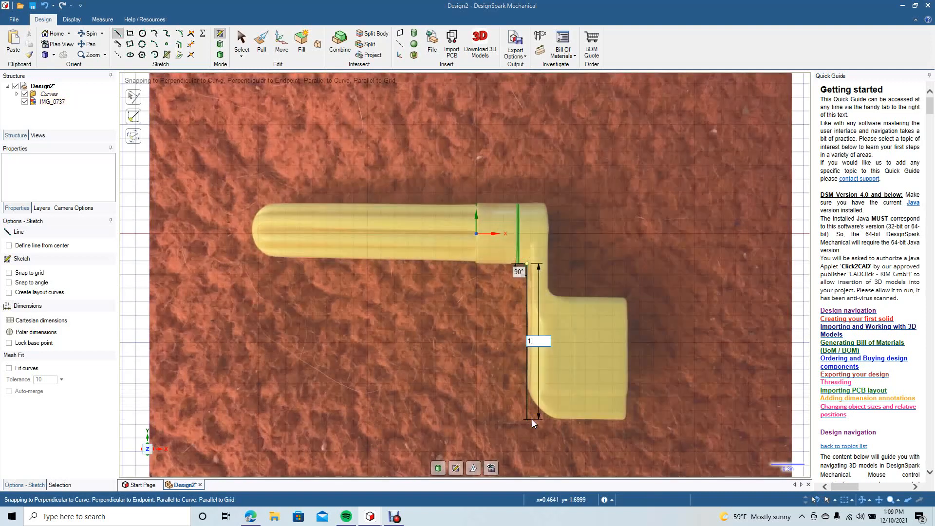
{"action": "left_click", "coordinate": [527, 427]}
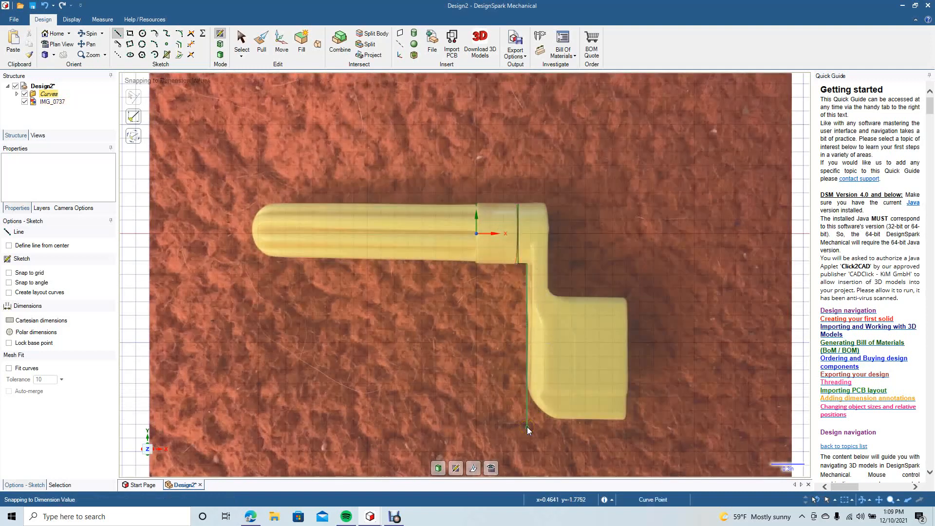
{"action": "left_click", "coordinate": [630, 417]}
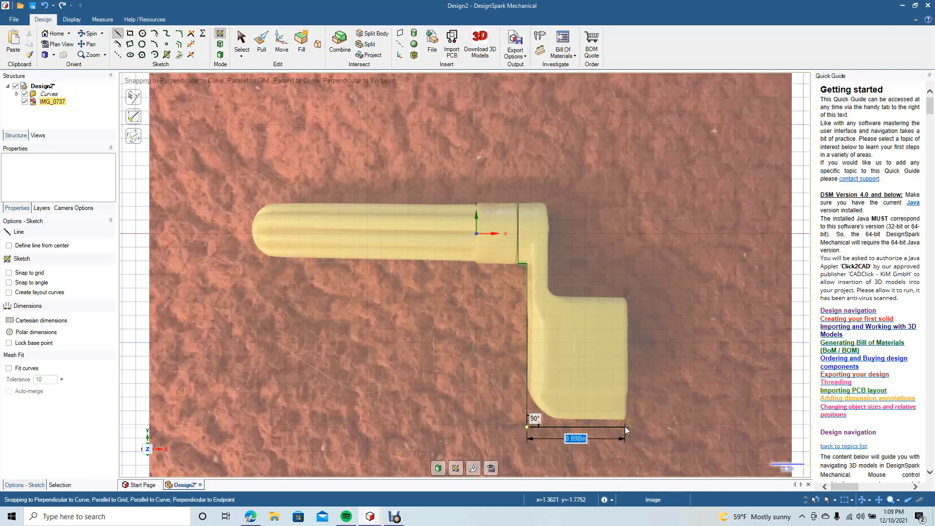
{"action": "key", "text": "Escape"}
{"action": "key", "text": "ctrl+z"}
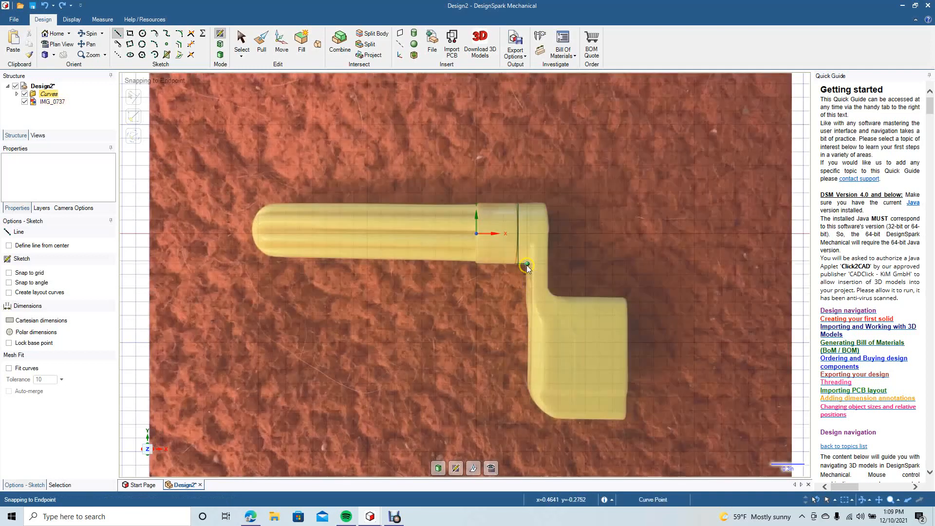
Draw a 1.43 in vertical line down the arm's inner edge and a 0.9 in horizontal line along the socket block's bottom.
{"action": "left_click", "coordinate": [527, 264]}
{"action": "left_click", "coordinate": [526, 418]}
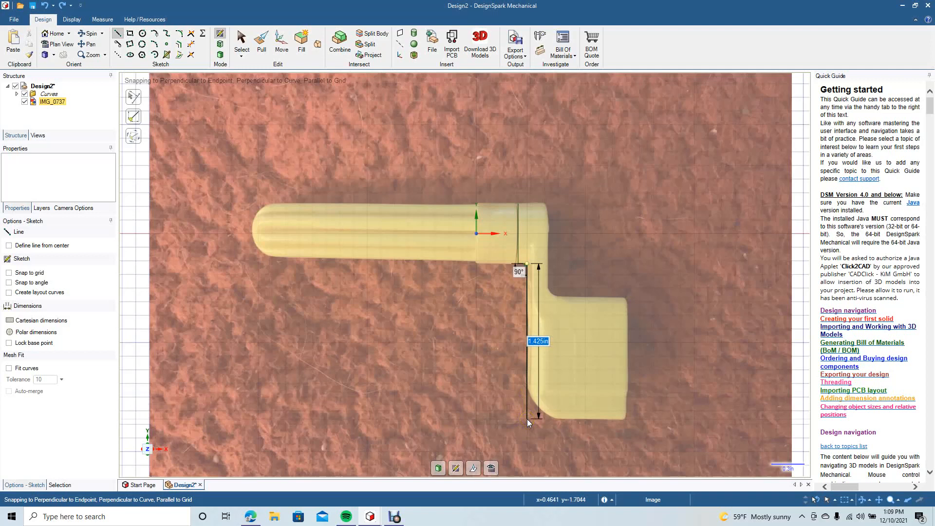
{"action": "type", "text": "1.43"}
{"action": "key", "text": "Return"}
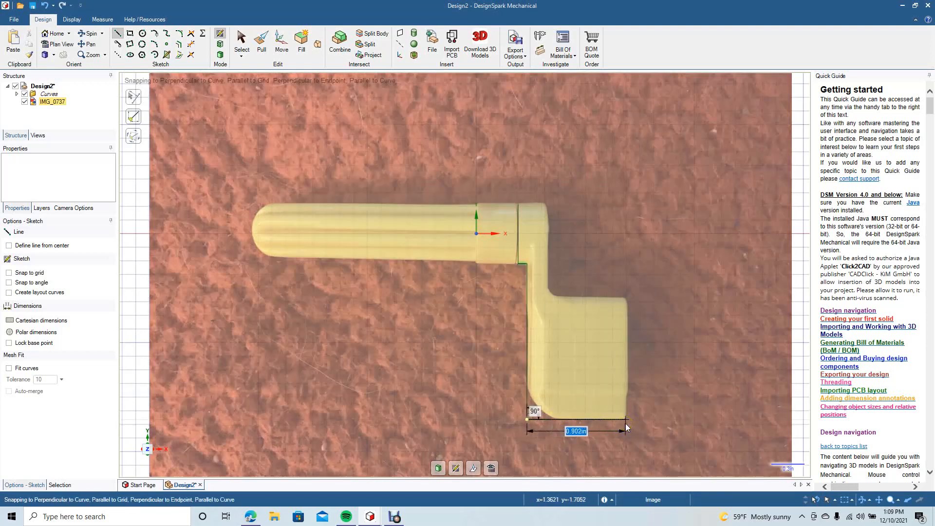
{"action": "type", "text": "0.9"}
{"action": "key", "text": "Return"}
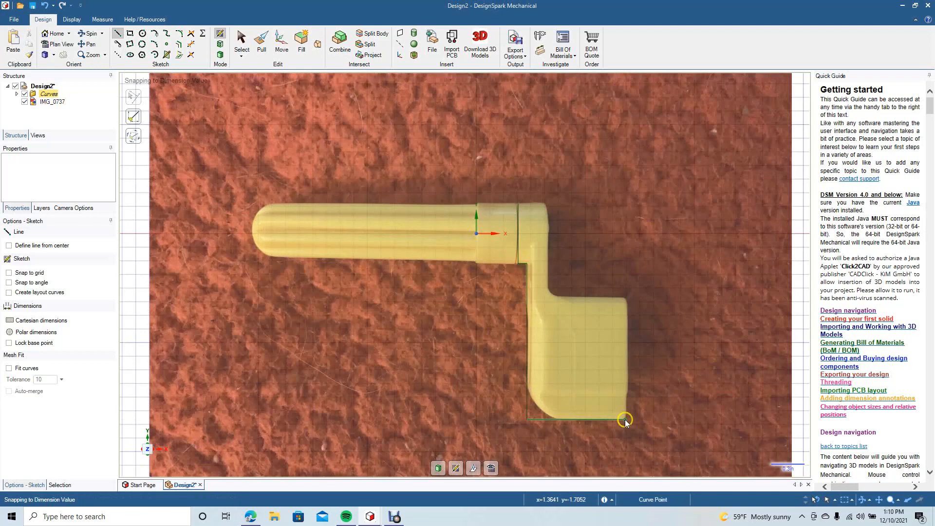
Draw a 1.127 in vertical line up the socket block's outer side and an about 0.7 in horizontal line back to the arm.
{"action": "left_click", "coordinate": [622, 299]}
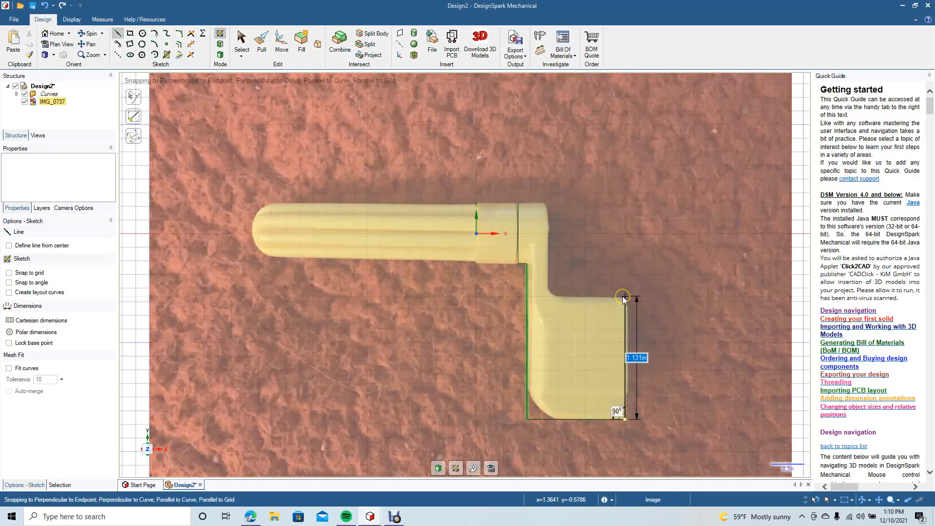
{"action": "left_click", "coordinate": [622, 297]}
{"action": "type", "text": "1.127"}
{"action": "key", "text": "Return"}
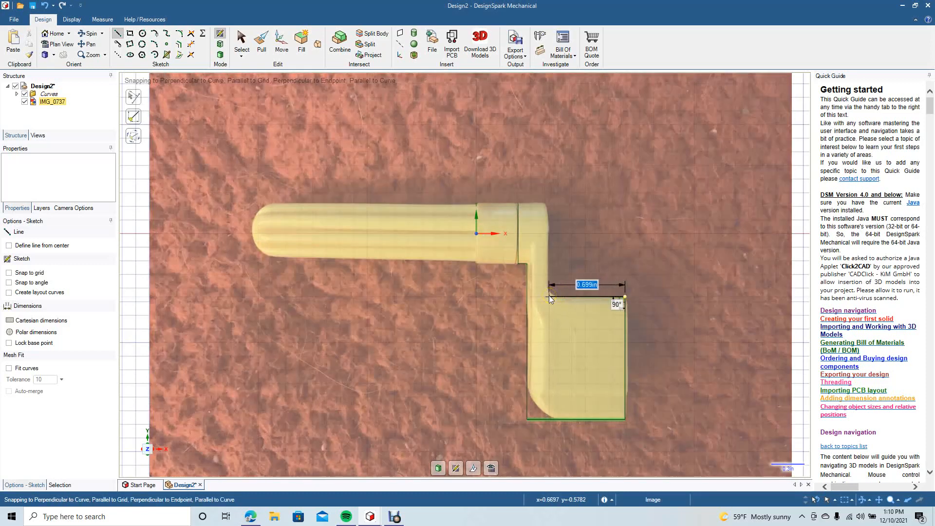
{"action": "left_click", "coordinate": [548, 295]}
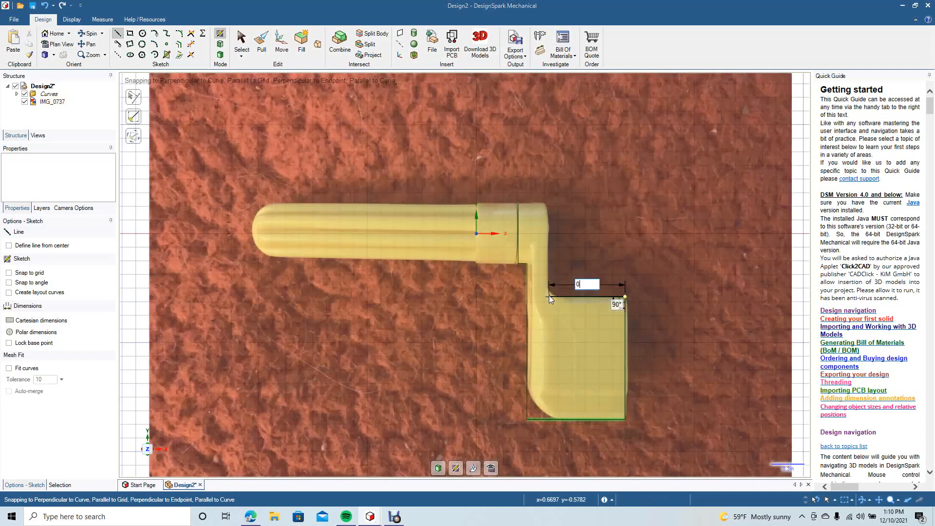
{"action": "left_click", "coordinate": [548, 296]}
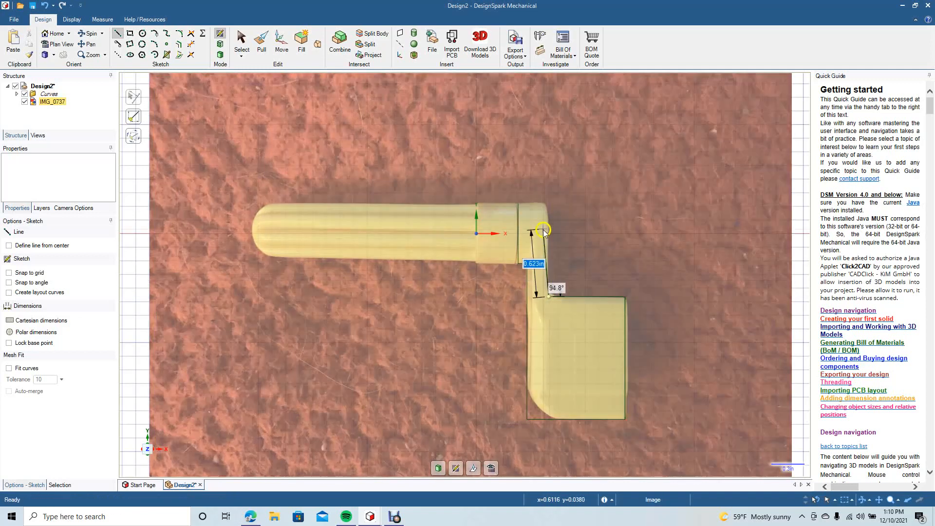
Draw a 0.85 in vertical line up the arm's outer side and close the profile with an about 0.28 in line to the joint seam.
{"action": "left_click", "coordinate": [548, 205]}
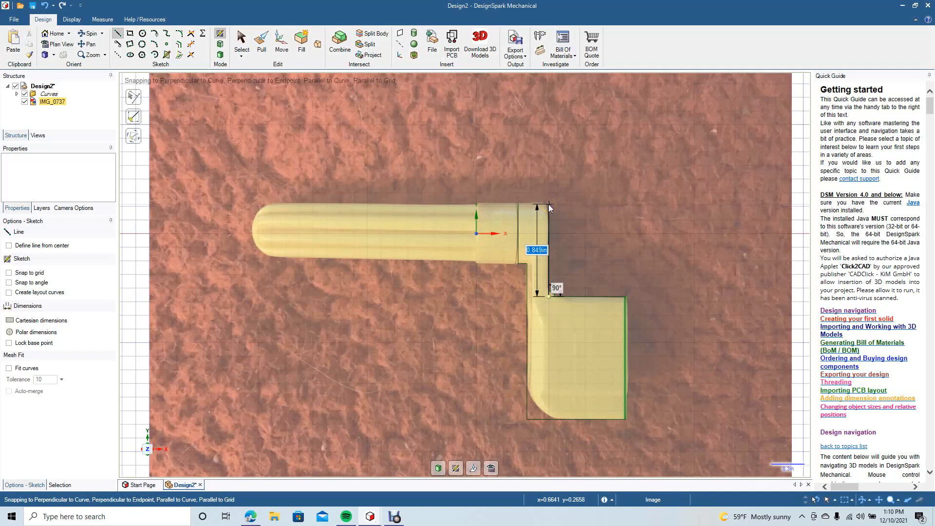
{"action": "type", "text": "0.85"}
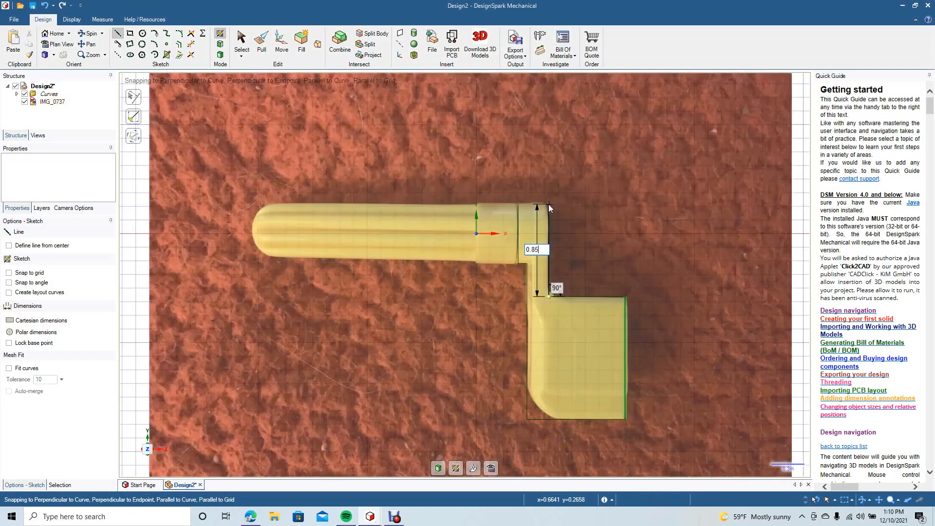
{"action": "key", "text": "Return"}
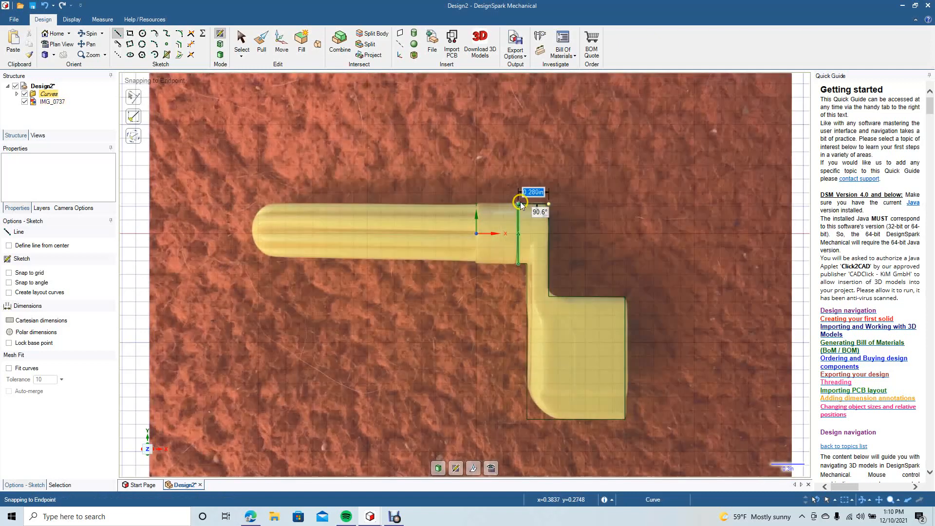
{"action": "left_click", "coordinate": [520, 205]}
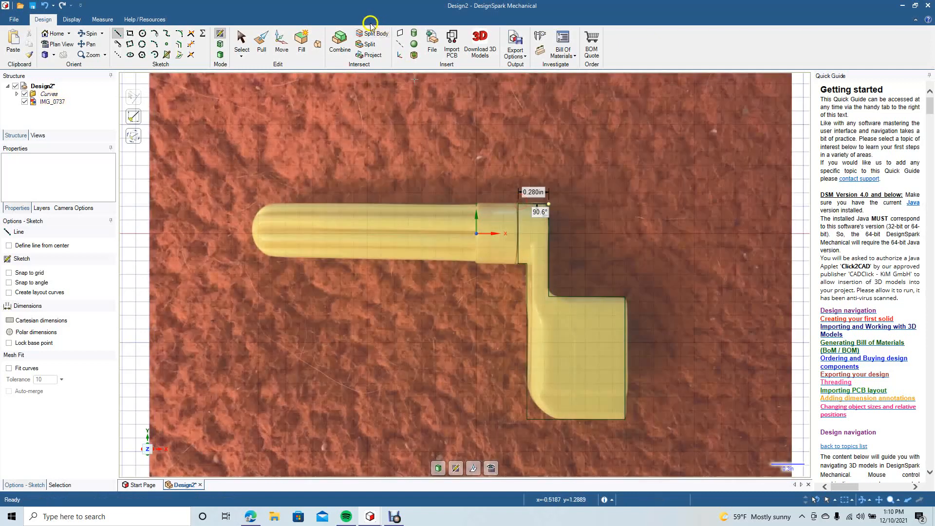
{"action": "left_click", "coordinate": [247, 33]}
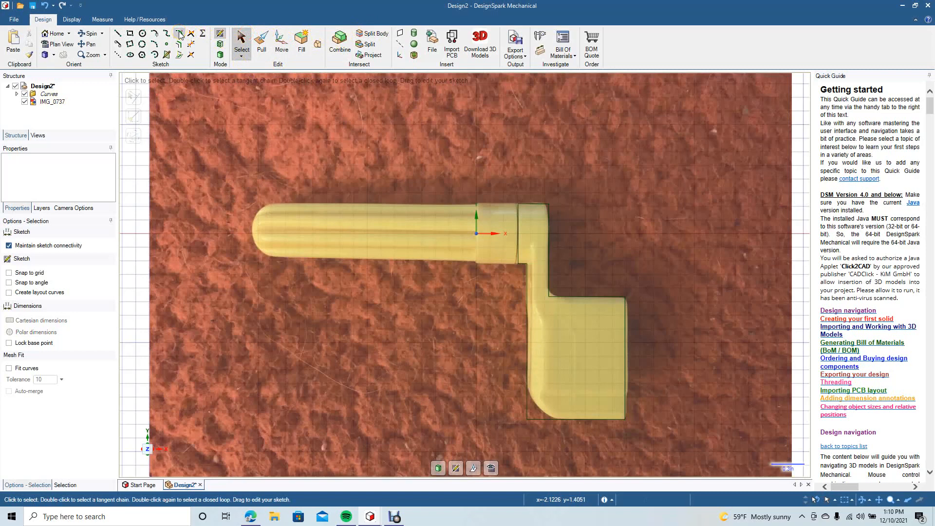
Round the arm-to-socket inside corner to about 0.24 in diameter and the socket block's lower corner on the arm side to about 0.64 in diameter.
{"action": "left_click", "coordinate": [180, 34]}
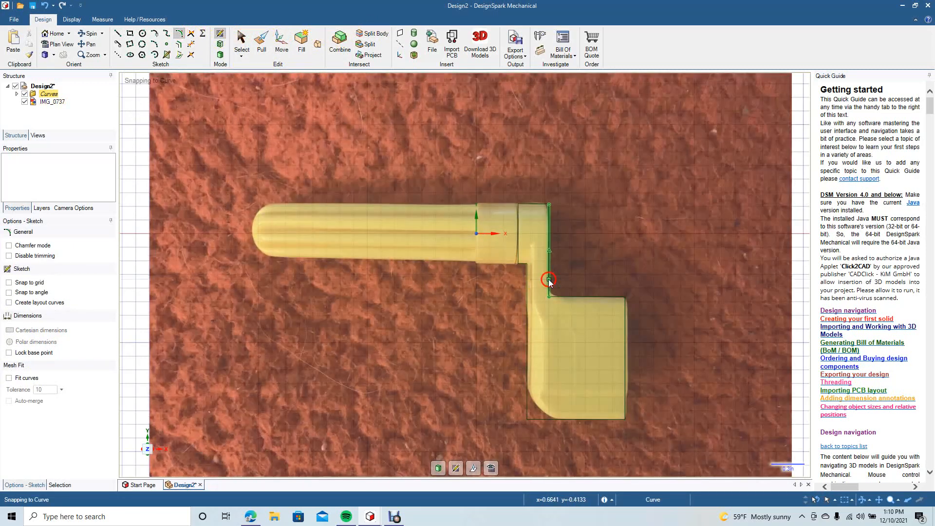
{"action": "left_click", "coordinate": [548, 281]}
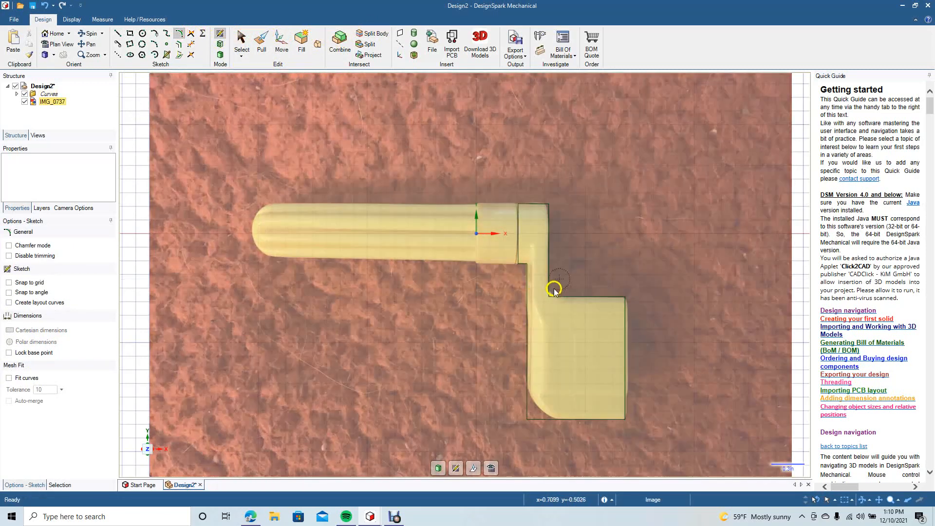
{"action": "left_click", "coordinate": [563, 298]}
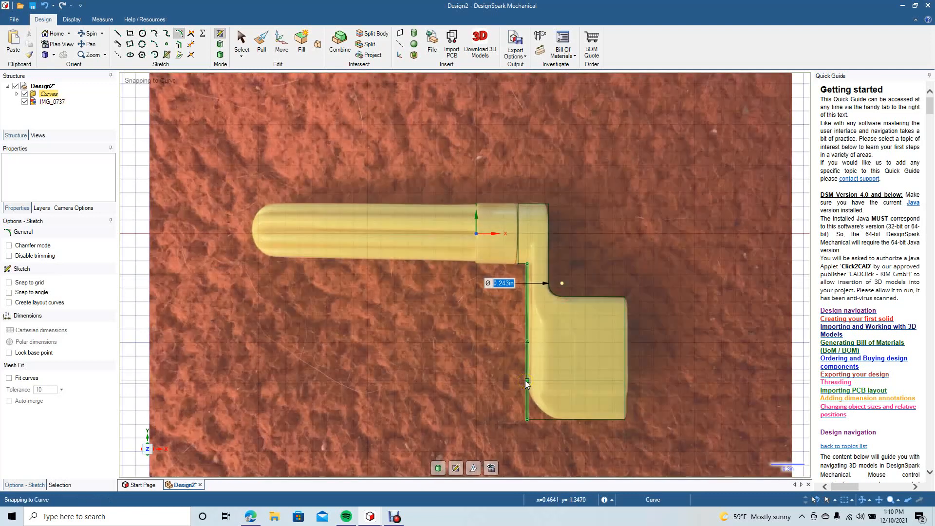
{"action": "left_click", "coordinate": [527, 383]}
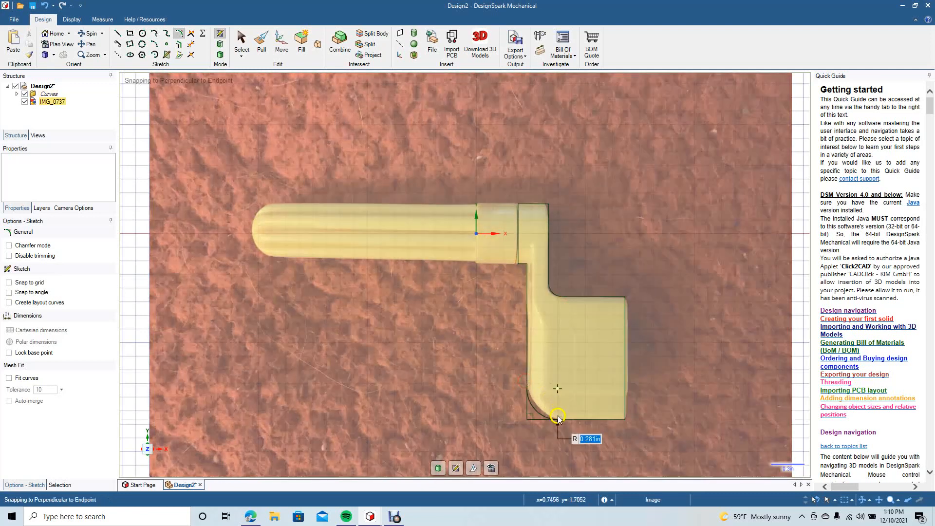
{"action": "left_click", "coordinate": [562, 419]}
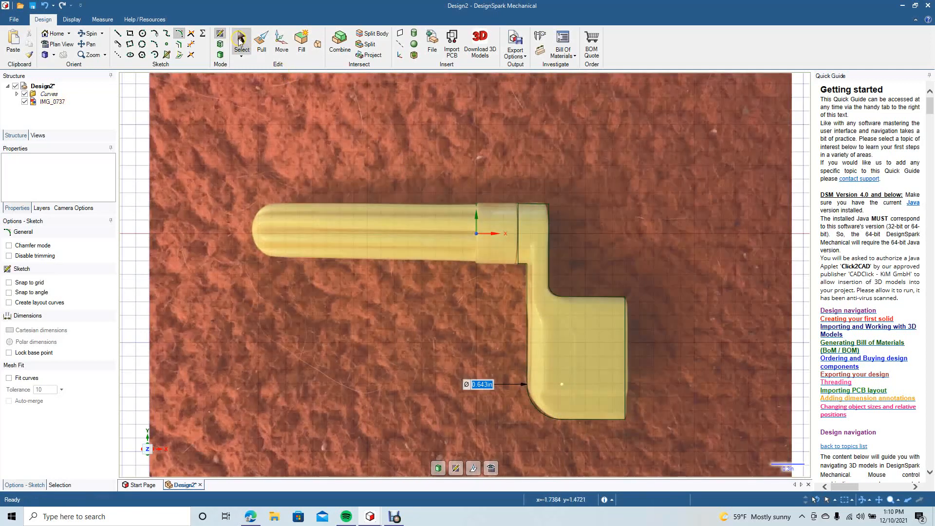
{"action": "left_click", "coordinate": [239, 39]}
{"action": "left_click", "coordinate": [401, 177]}
{"action": "left_click", "coordinate": [517, 236]}
{"action": "left_click", "coordinate": [235, 231]}
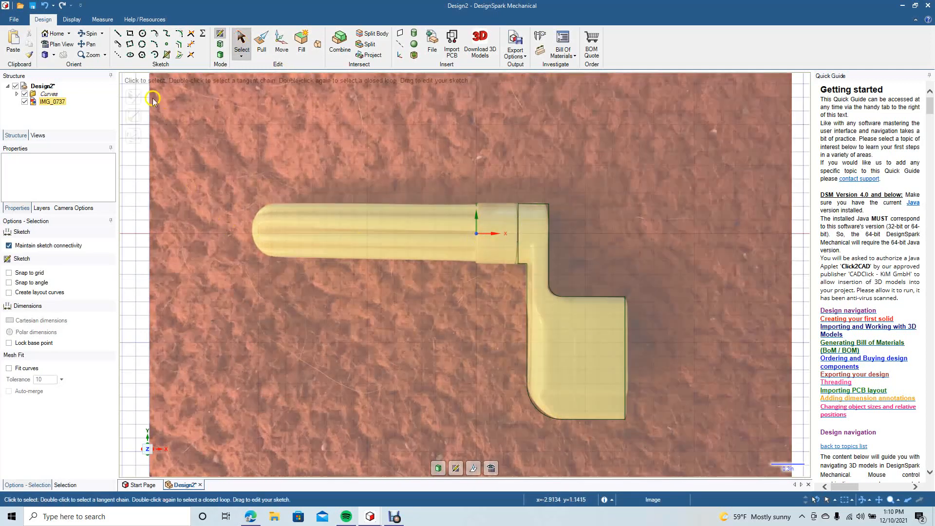
Draw the handle's centreline from the joint seam's midpoint to the handle's rounded end, plus an about 0.275 in vertical line up from there.
{"action": "left_click", "coordinate": [117, 35]}
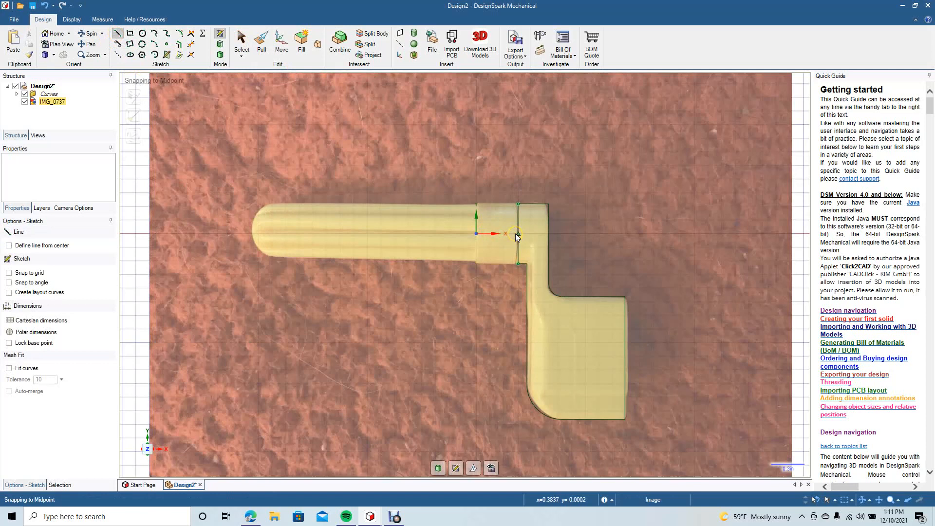
{"action": "left_click", "coordinate": [516, 234]}
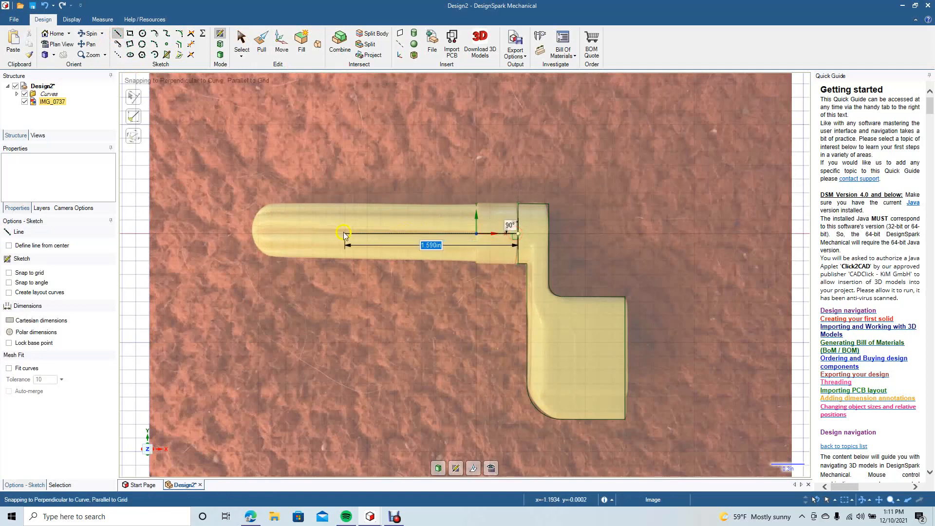
{"action": "left_click", "coordinate": [252, 232]}
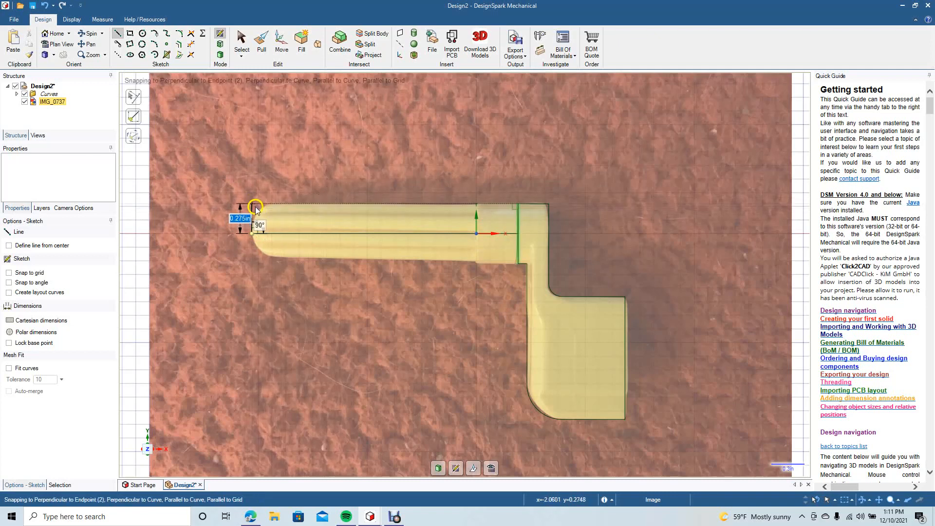
{"action": "left_click", "coordinate": [251, 205]}
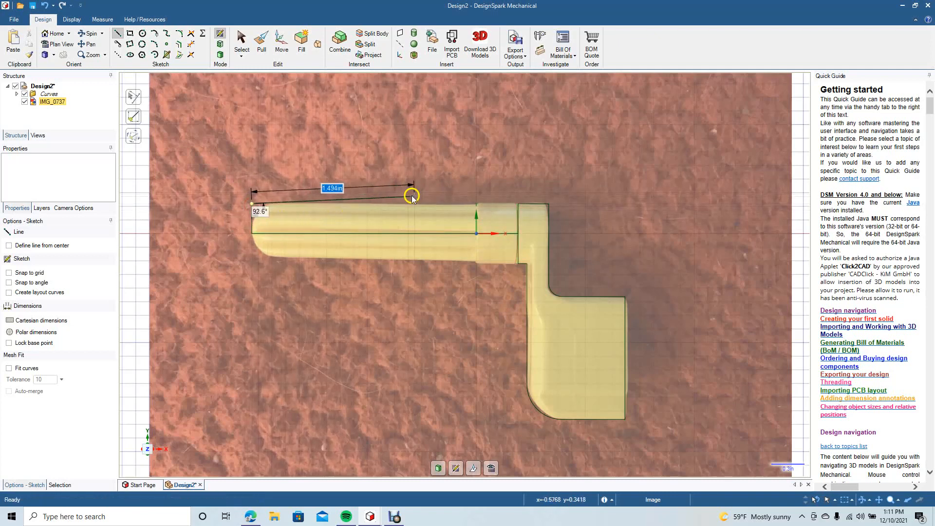
Draw a horizontal line along the handle's upper edge, stopping short of the seam, and an about 0.276 in vertical line down to the centreline.
{"action": "left_click", "coordinate": [508, 203]}
{"action": "left_click", "coordinate": [507, 203]}
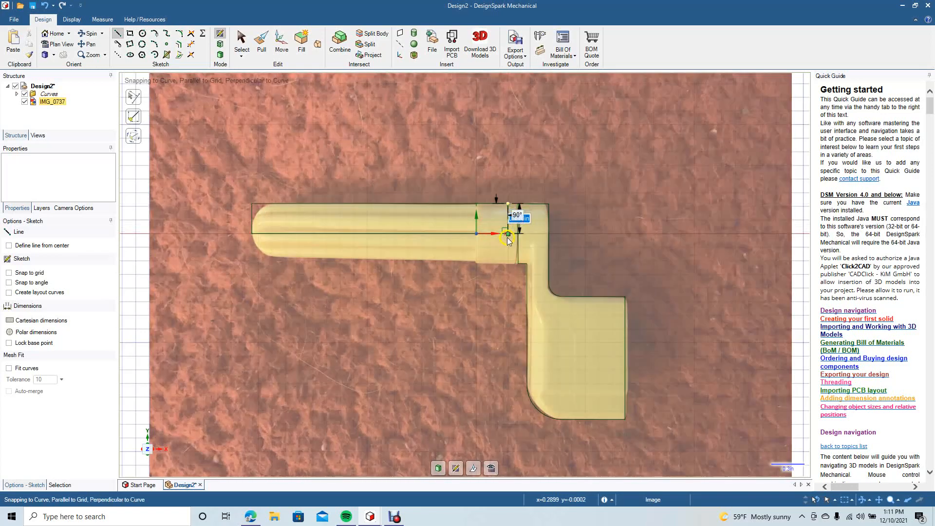
{"action": "left_click", "coordinate": [508, 234]}
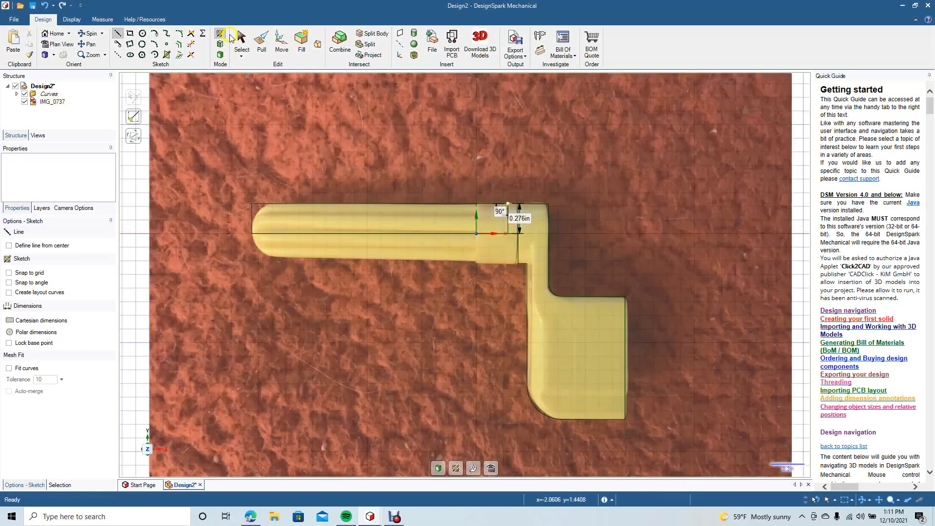
{"action": "left_click", "coordinate": [241, 39]}
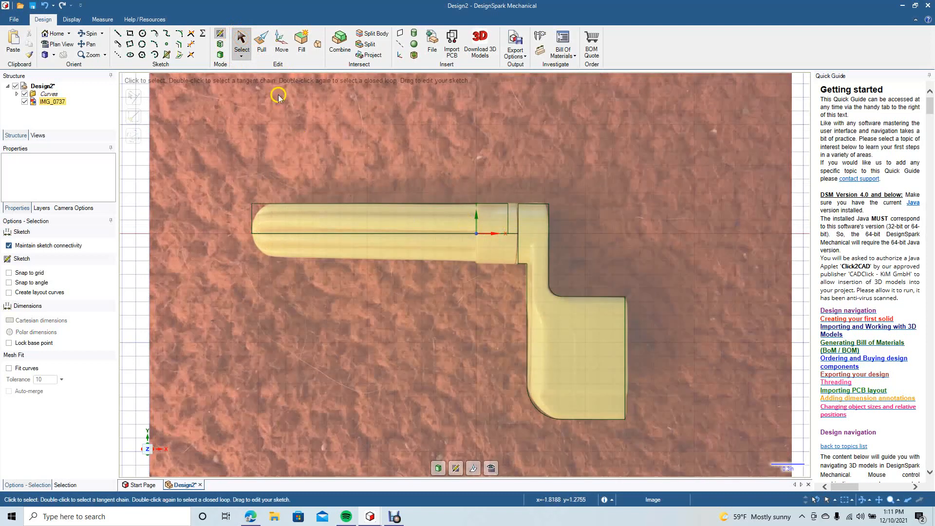
Trim the centreline between the handle profile and the joint seam, and round the handle's free-end corner to about 0.40 in diameter.
{"action": "left_click", "coordinate": [224, 56]}
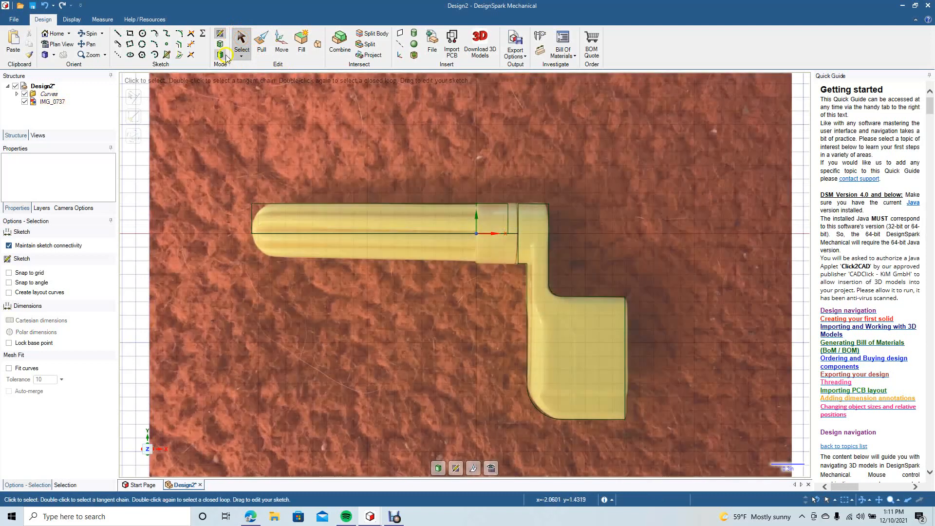
{"action": "left_click", "coordinate": [194, 46]}
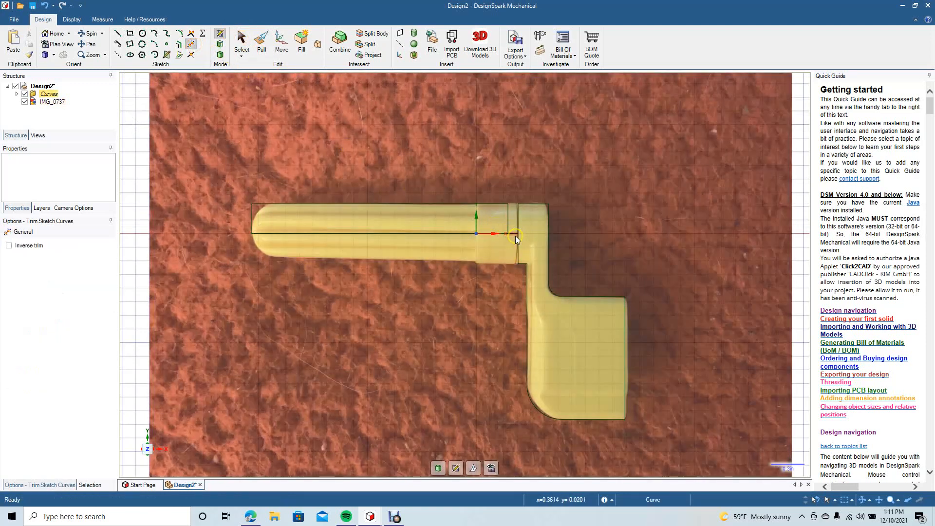
{"action": "left_click", "coordinate": [180, 33]}
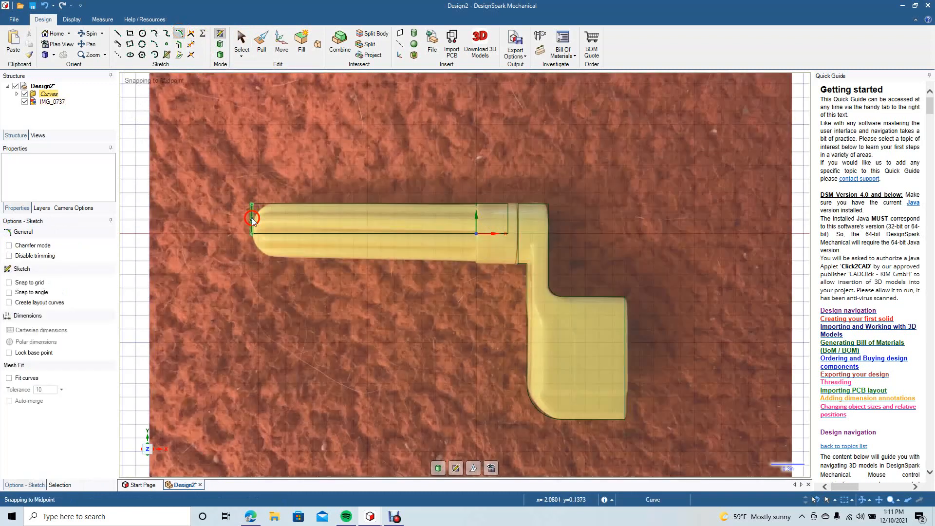
{"action": "left_click", "coordinate": [252, 219]}
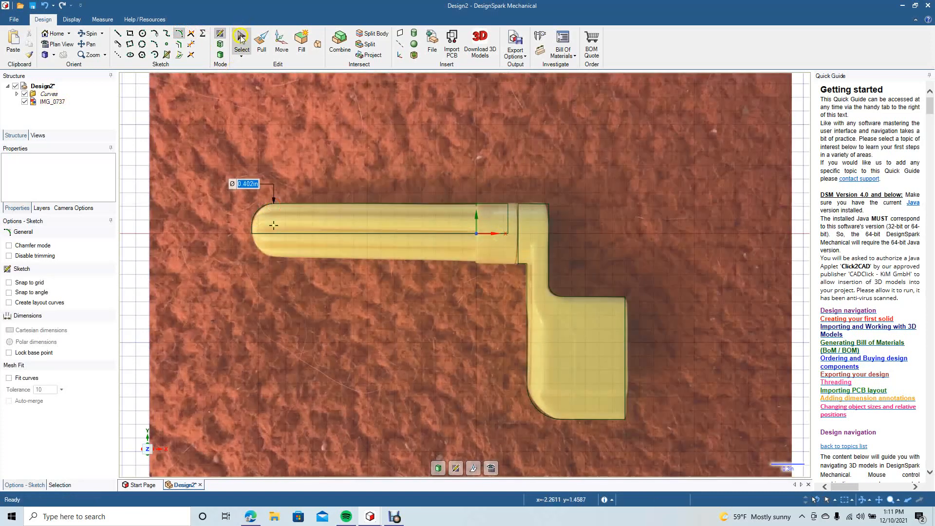
{"action": "left_click", "coordinate": [241, 41]}
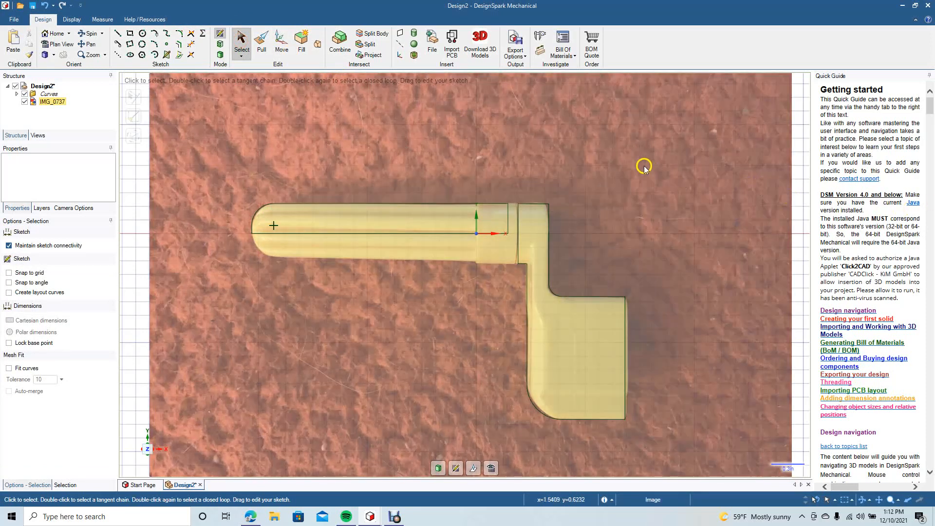
Delete the reference image and revolve the handle's half-profile a full turn about its centreline edge.
{"action": "left_click", "coordinate": [644, 166]}
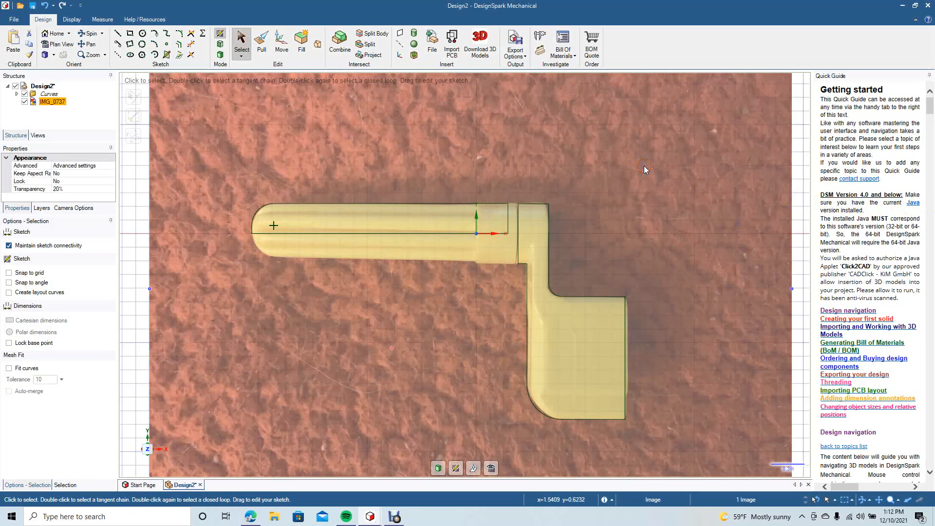
{"action": "key", "text": "Delete"}
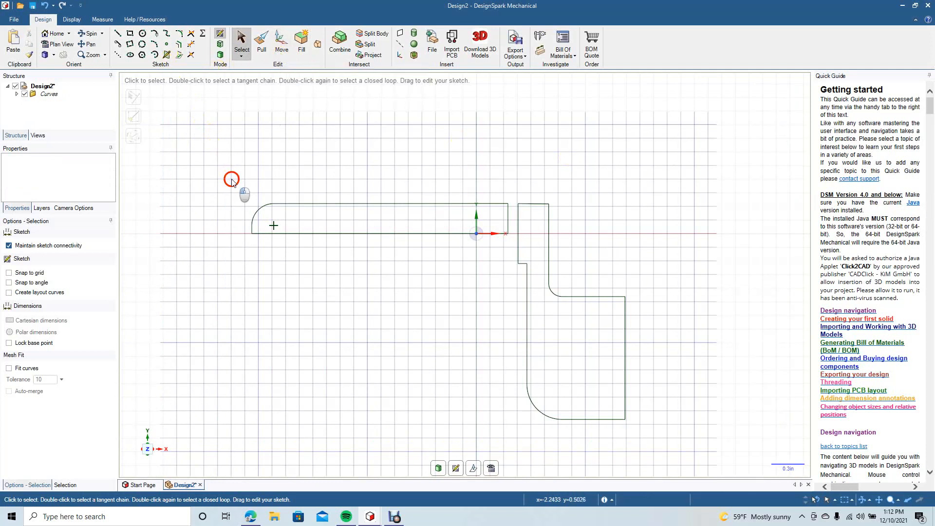
{"action": "left_click", "coordinate": [261, 43]}
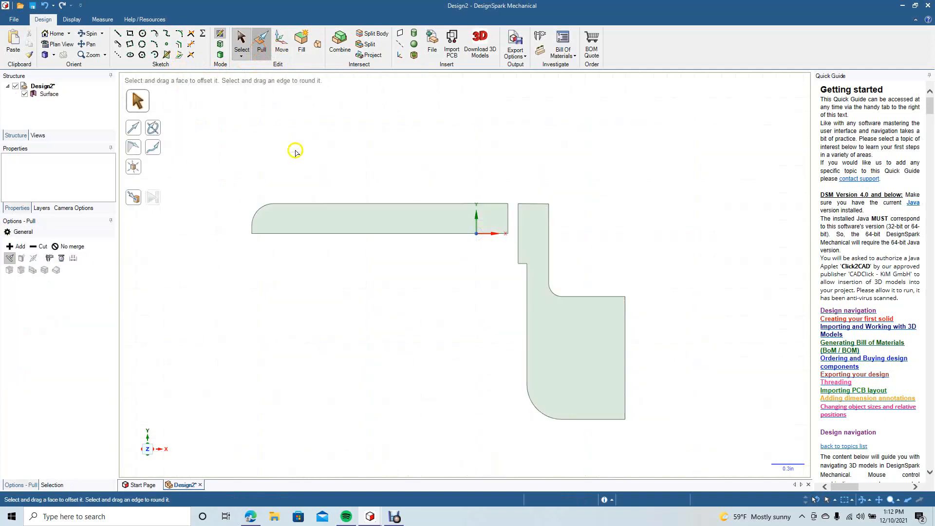
{"action": "left_click", "coordinate": [344, 216]}
{"action": "left_click", "coordinate": [354, 225]}
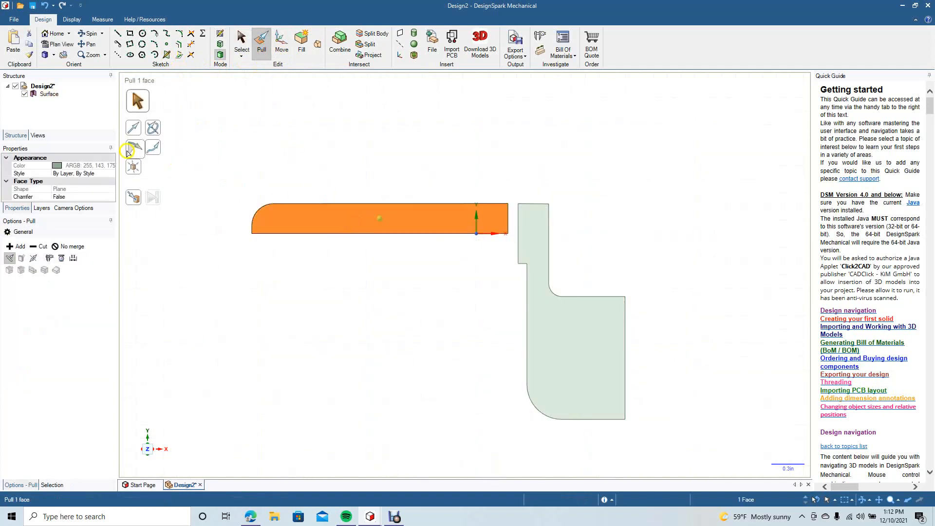
{"action": "left_click", "coordinate": [155, 129]}
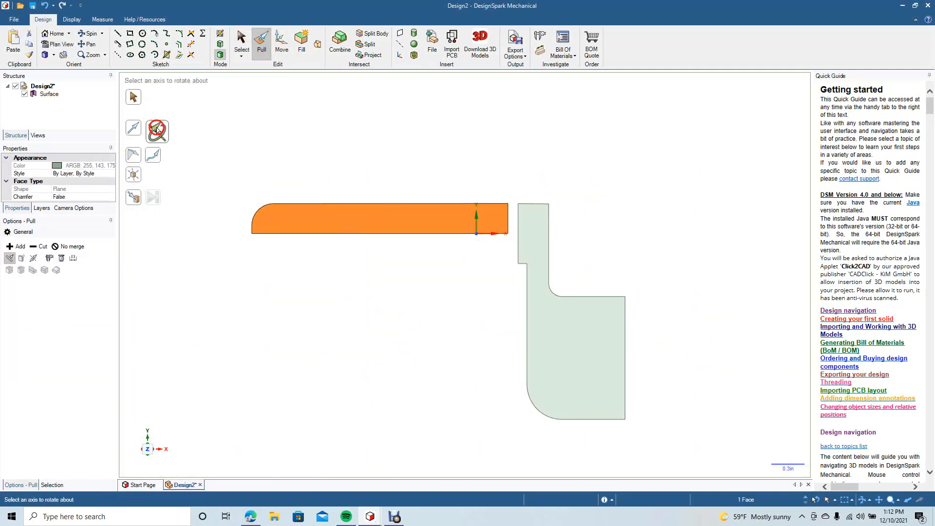
{"action": "left_click", "coordinate": [354, 234]}
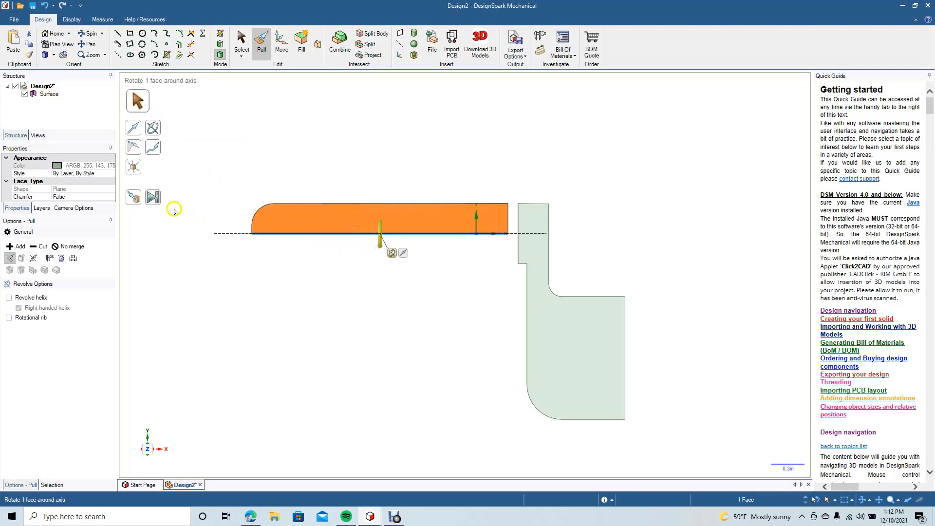
{"action": "left_click", "coordinate": [153, 197]}
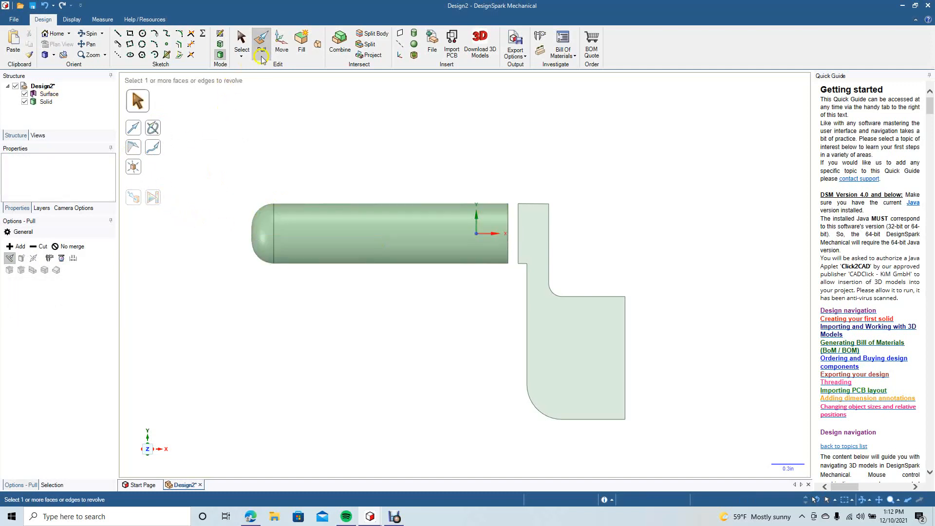
{"action": "left_click", "coordinate": [241, 41]}
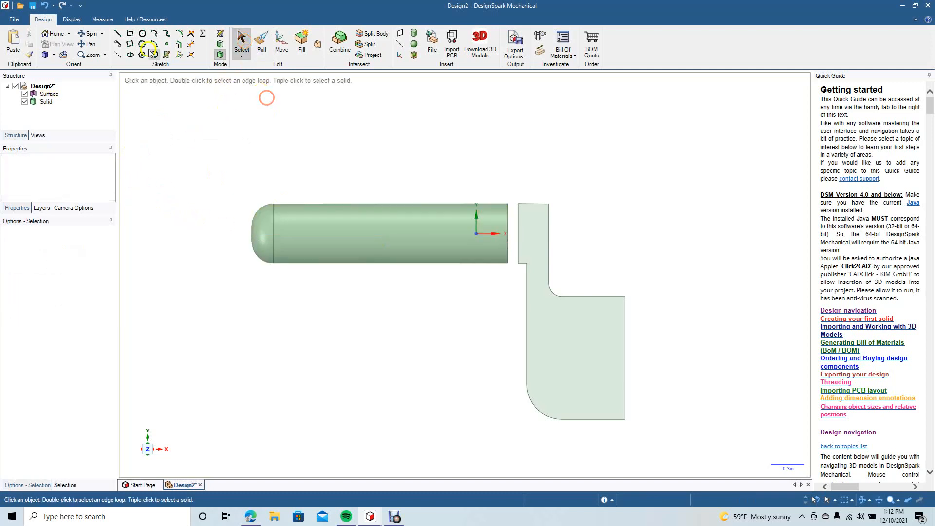
Thicken the arm and socket profile in both directions to a total of 0.55 in with the Pull tool.
{"action": "left_click", "coordinate": [92, 33]}
{"action": "left_click_drag", "start_coordinate": [493, 169], "coordinate": [453, 174]}
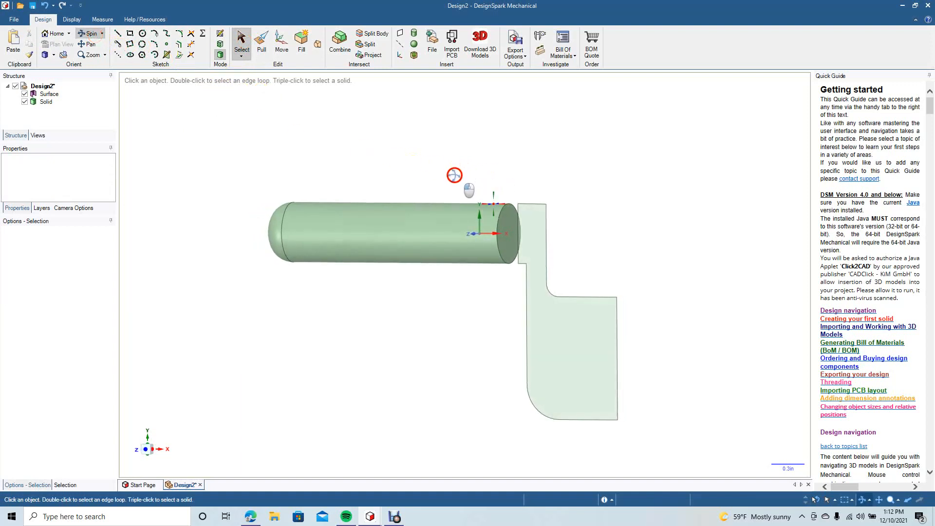
{"action": "left_click", "coordinate": [261, 43]}
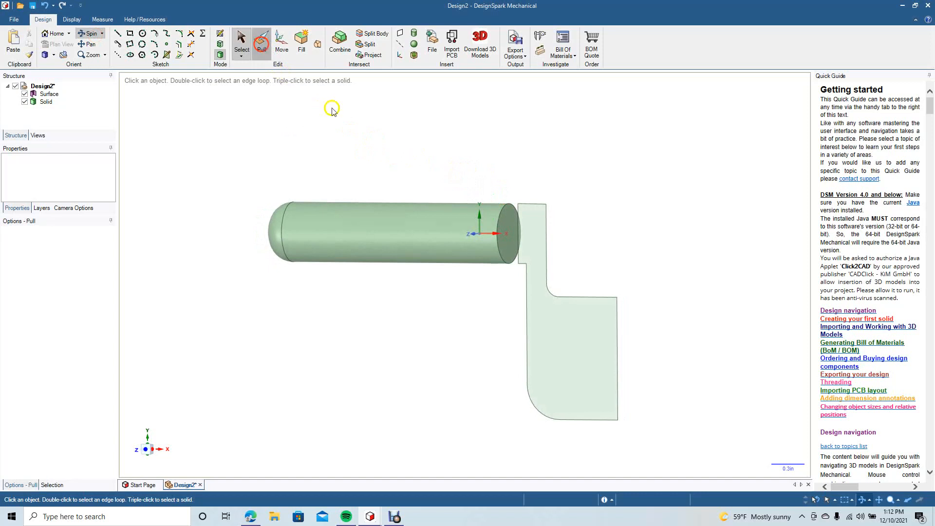
{"action": "left_click", "coordinate": [538, 303]}
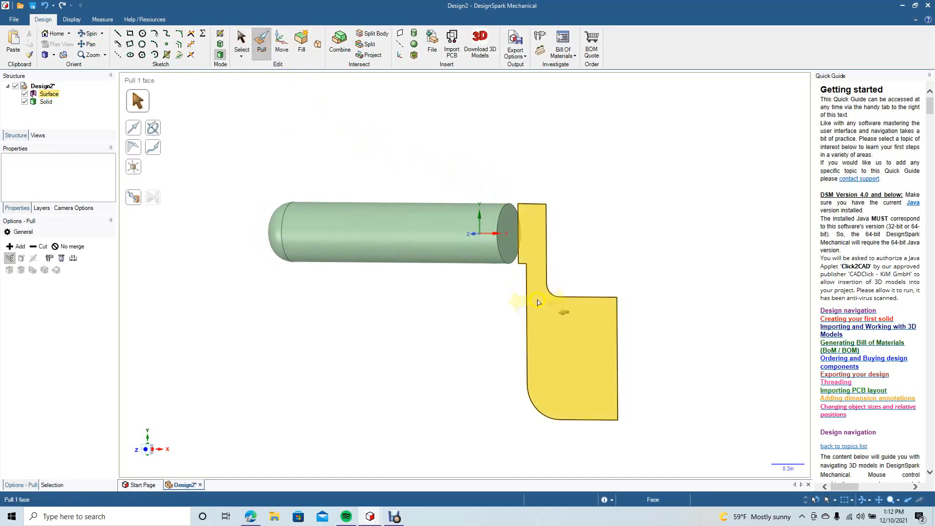
{"action": "left_click", "coordinate": [33, 258]}
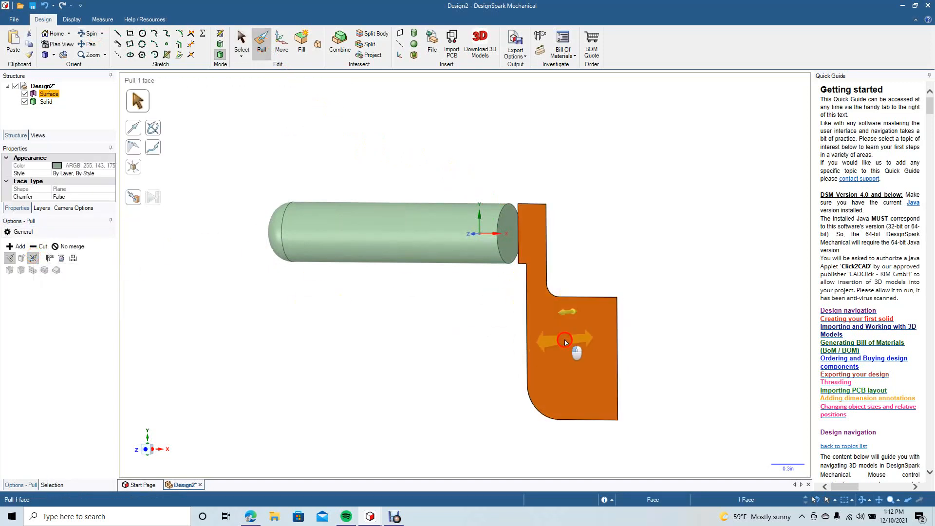
{"action": "left_click_drag", "start_coordinate": [561, 343], "coordinate": [552, 348]}
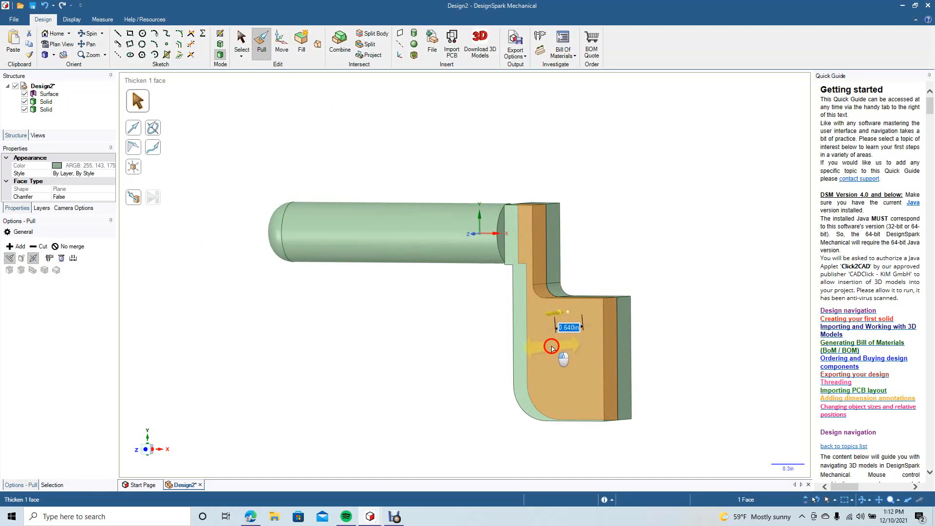
{"action": "left_click_drag", "start_coordinate": [551, 348], "coordinate": [554, 348]}
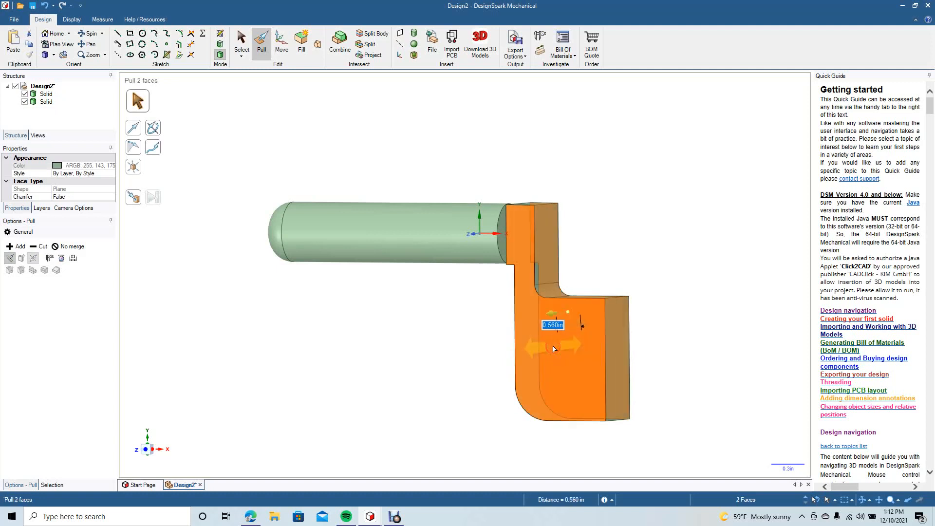
{"action": "type", "text": "0"}
{"action": "type", "text": ".55"}
{"action": "key", "text": "Return"}
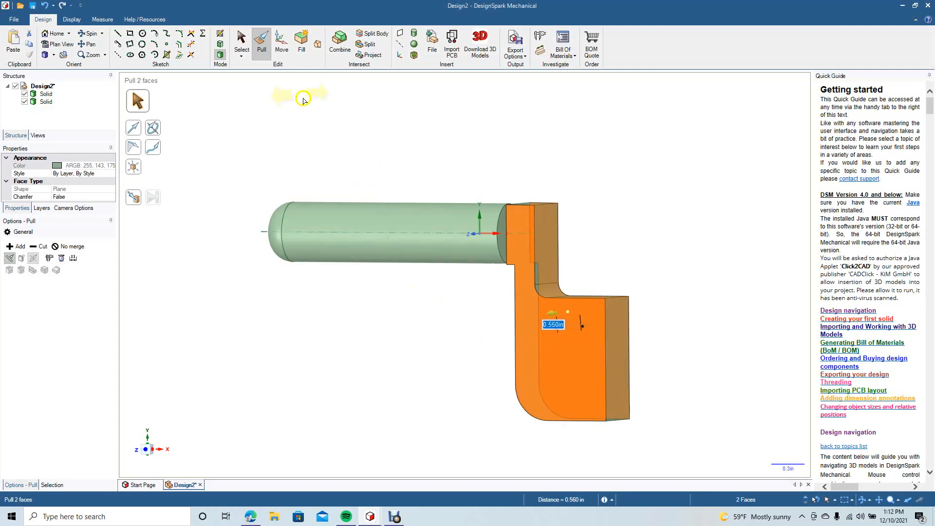
{"action": "left_click", "coordinate": [241, 42]}
{"action": "left_click", "coordinate": [244, 90]}
Round the two upper corner edges of the arm at the handle joint with the Pull tool.
{"action": "left_click", "coordinate": [89, 33]}
{"action": "left_click_drag", "start_coordinate": [227, 138], "coordinate": [194, 148]}
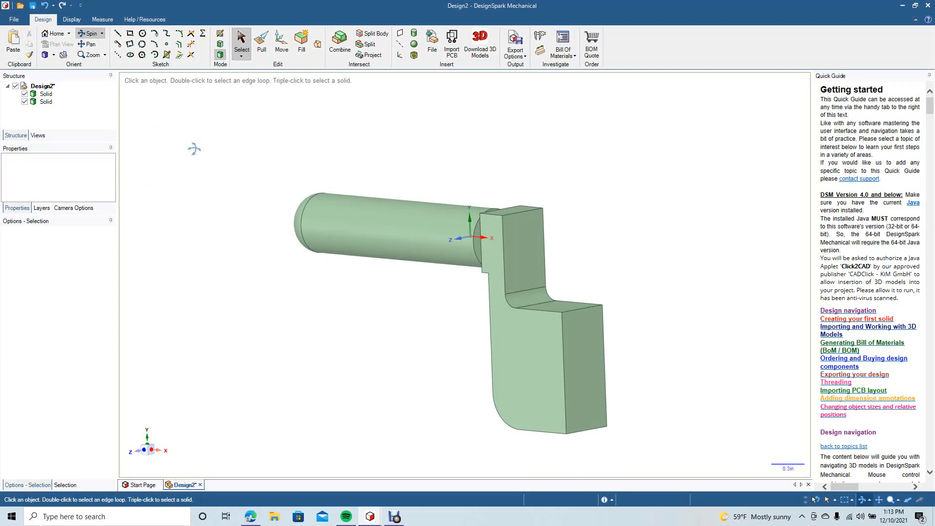
{"action": "left_click_drag", "start_coordinate": [431, 128], "coordinate": [423, 156]}
{"action": "left_click", "coordinate": [262, 44]}
{"action": "left_click", "coordinate": [474, 254]}
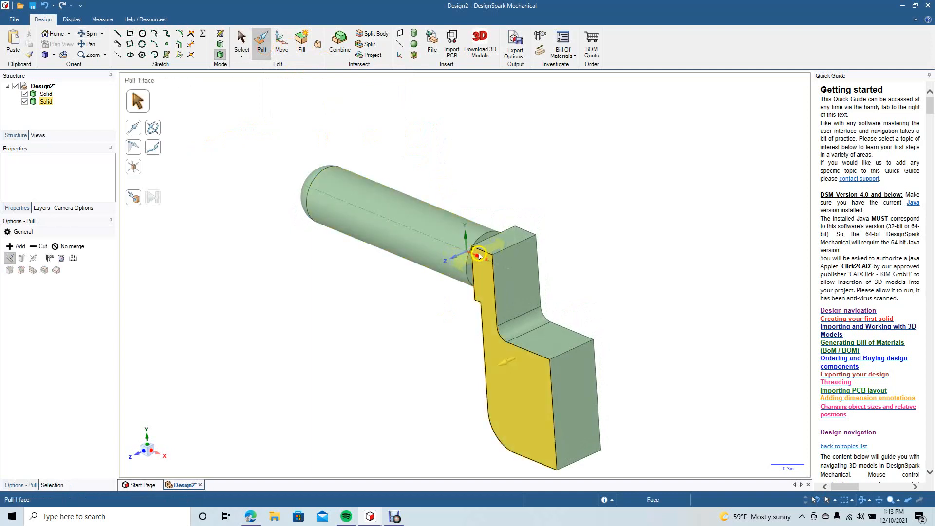
{"action": "left_click", "coordinate": [483, 255]}
{"action": "left_click_drag", "start_coordinate": [484, 256], "coordinate": [526, 272]}
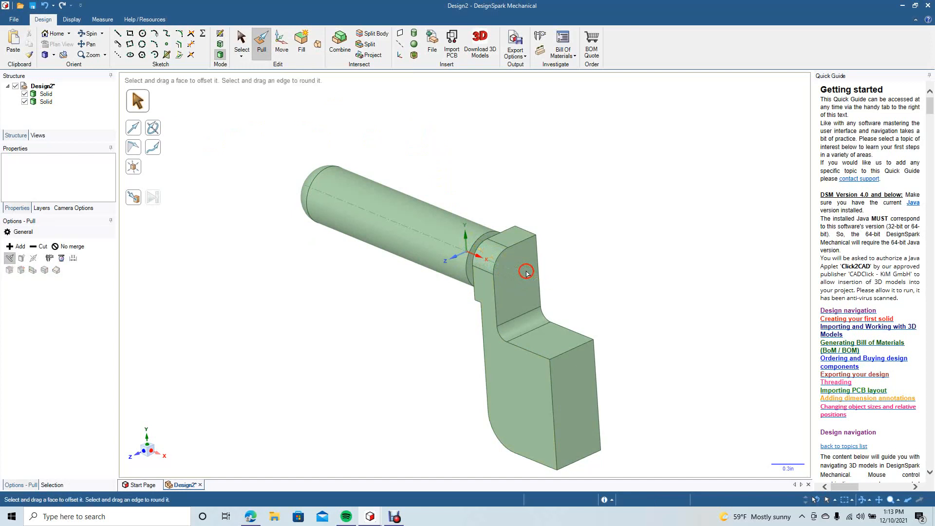
{"action": "left_click", "coordinate": [527, 229]}
{"action": "left_click_drag", "start_coordinate": [527, 229], "coordinate": [455, 271]}
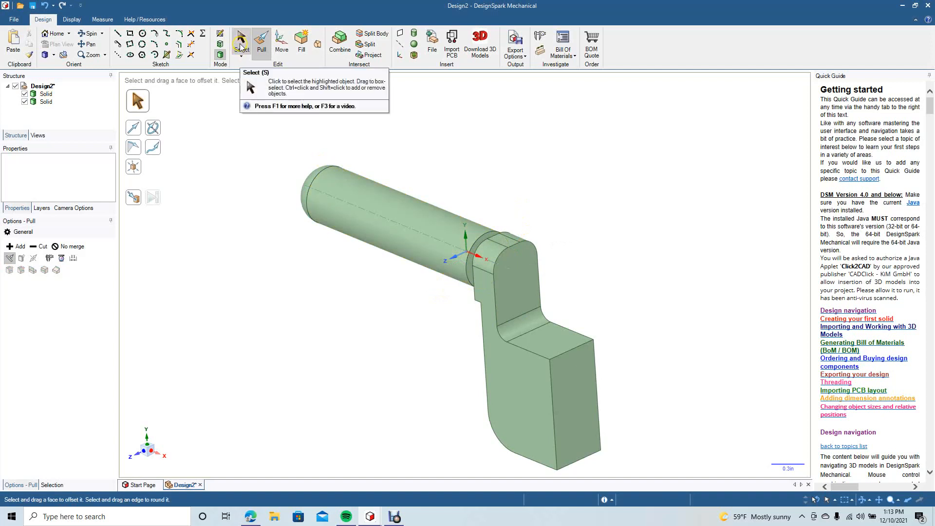
{"action": "left_click", "coordinate": [241, 48]}
{"action": "left_click", "coordinate": [614, 204]}
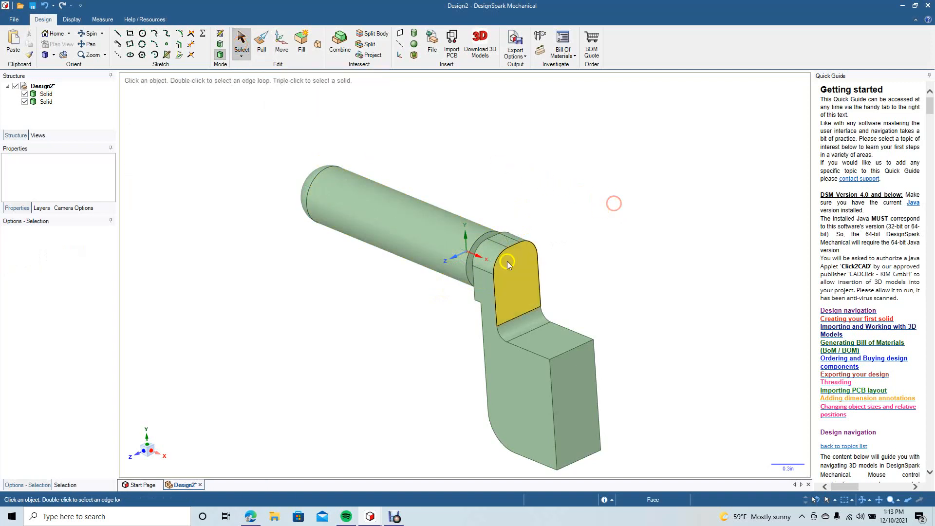
Select the socket block's rectangular end face and set a plan view centred on it.
{"action": "left_click", "coordinate": [486, 344]}
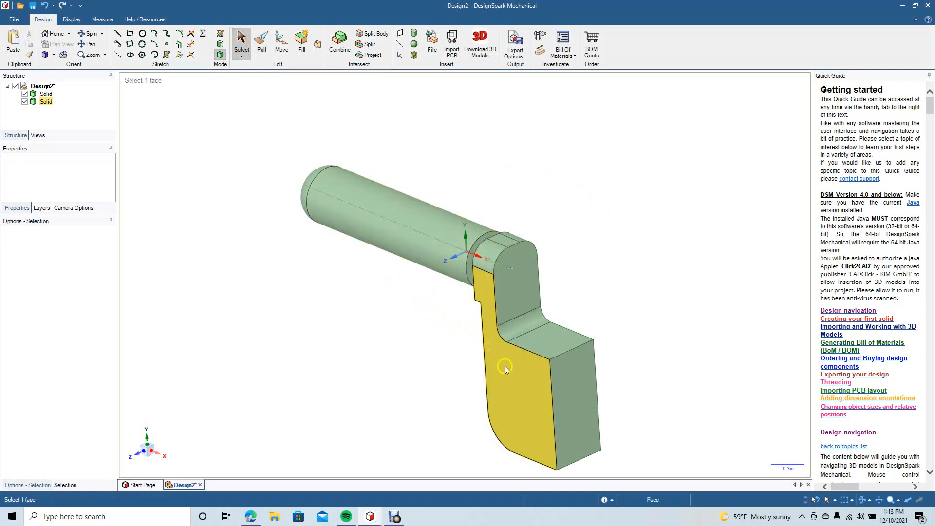
{"action": "left_click", "coordinate": [245, 115]}
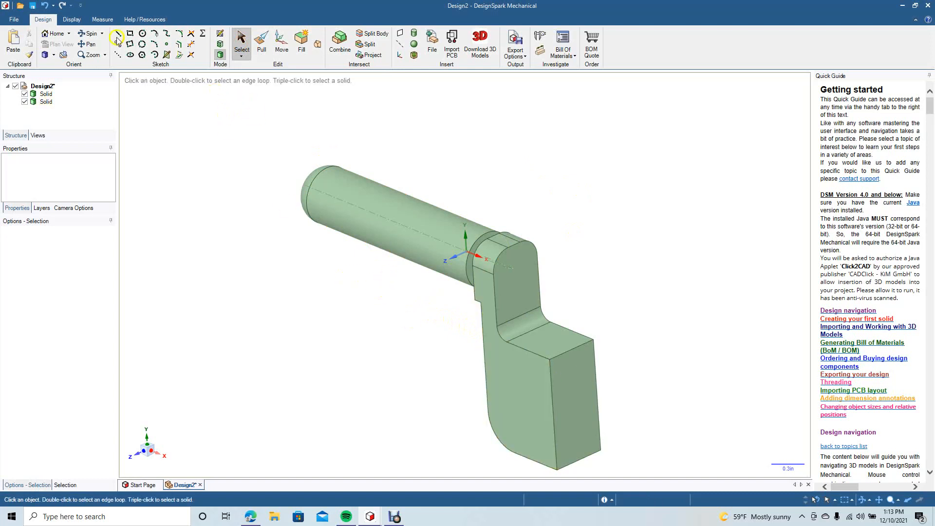
{"action": "left_click", "coordinate": [89, 34]}
{"action": "left_click_drag", "start_coordinate": [570, 265], "coordinate": [511, 224]}
{"action": "left_click", "coordinate": [242, 39]}
{"action": "left_click", "coordinate": [531, 373]}
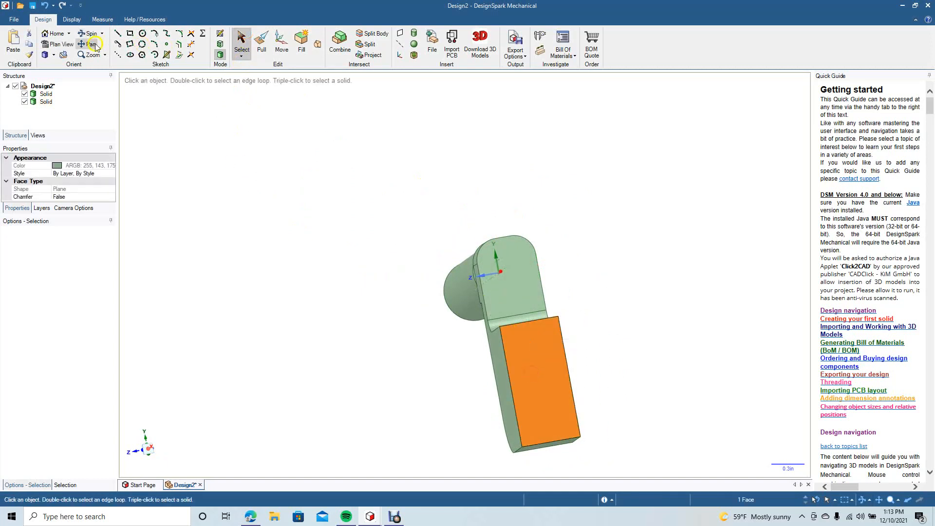
{"action": "left_click", "coordinate": [61, 44]}
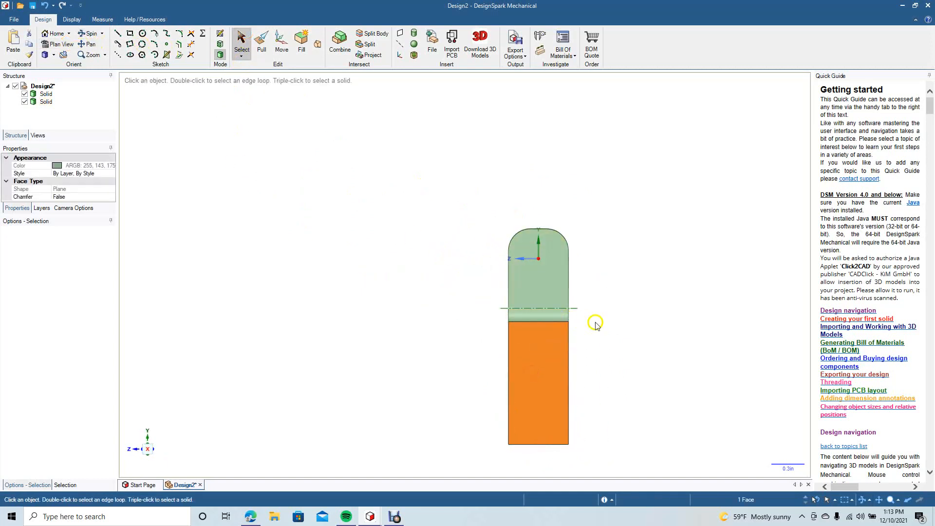
{"action": "scroll", "coordinate": [610, 343], "scroll_direction": "up", "scroll_amount": 3, "text": "ctrl"}
{"action": "scroll", "coordinate": [423, 275], "scroll_direction": "up", "scroll_amount": 1, "text": "ctrl"}
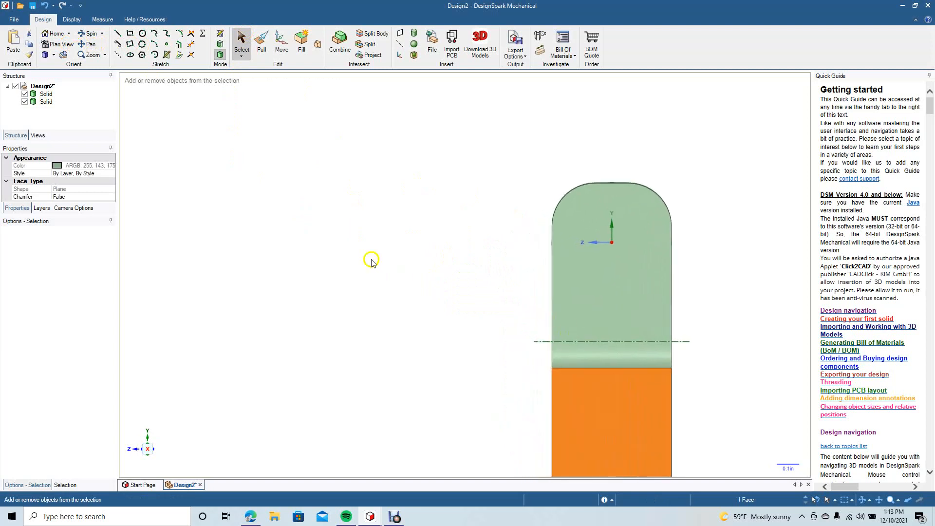
{"action": "left_click", "coordinate": [260, 40]}
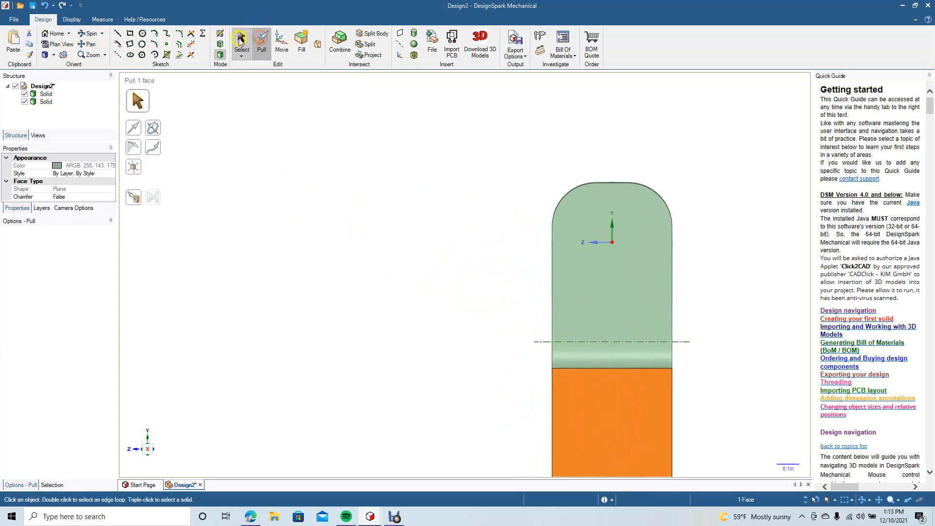
{"action": "left_click", "coordinate": [88, 44]}
{"action": "left_click_drag", "start_coordinate": [484, 308], "coordinate": [312, 170]}
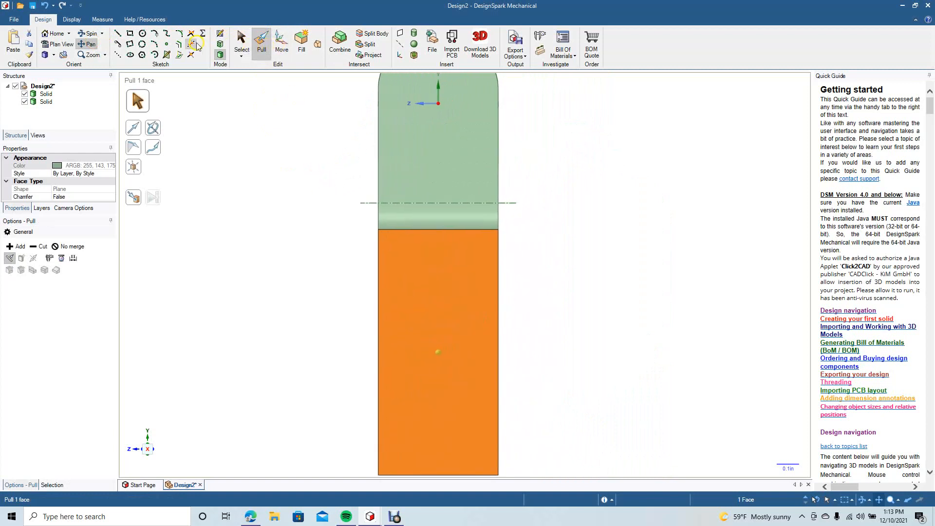
Try to offset the socket end face's four outer edges by 0.90 in, and undo the offset.
{"action": "left_click", "coordinate": [178, 44]}
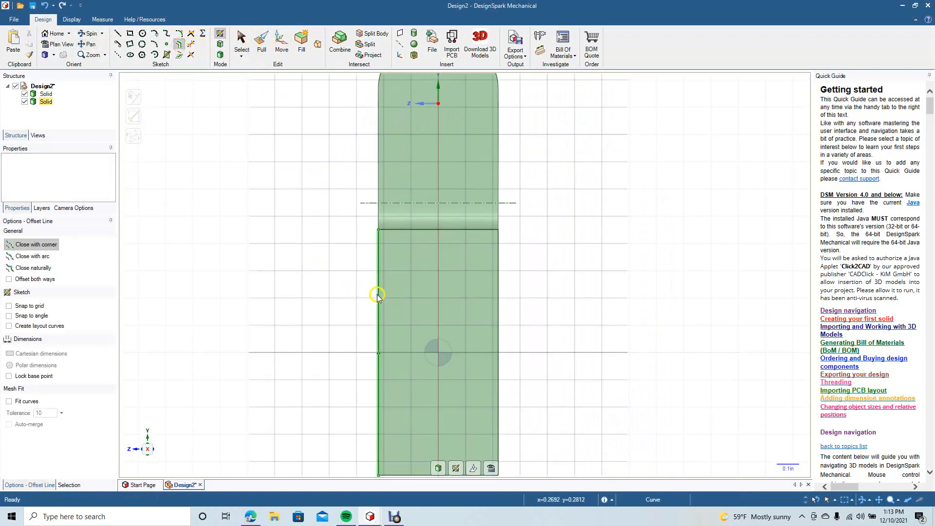
{"action": "left_click", "coordinate": [378, 296]}
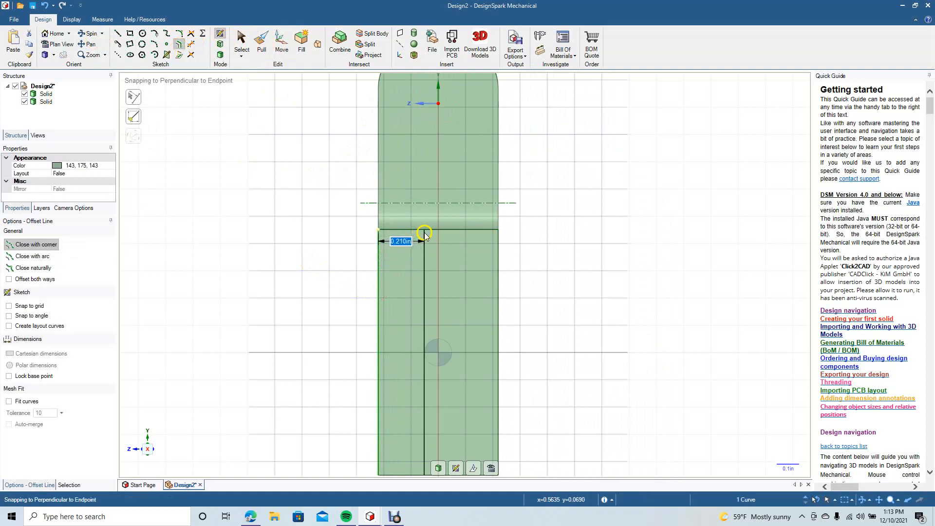
{"action": "left_click", "coordinate": [407, 230], "text": "ctrl"}
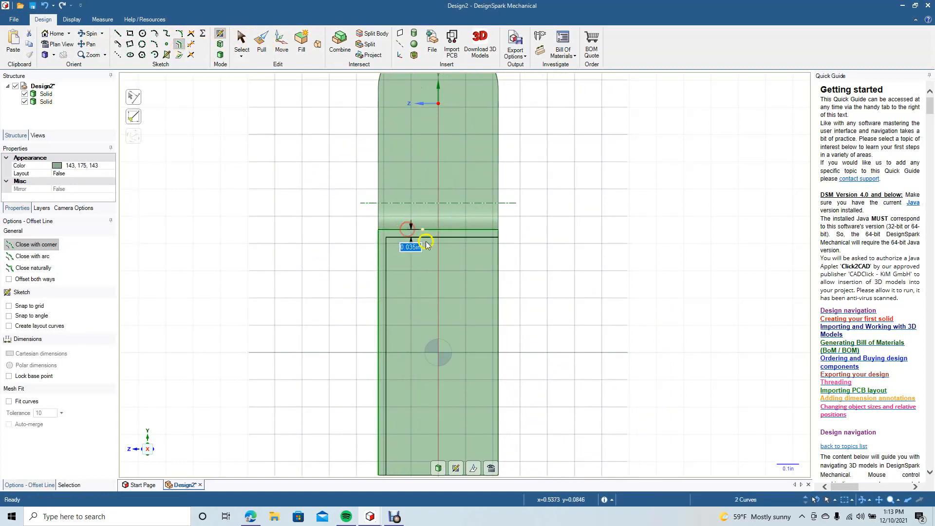
{"action": "left_click", "coordinate": [500, 317], "text": "ctrl"}
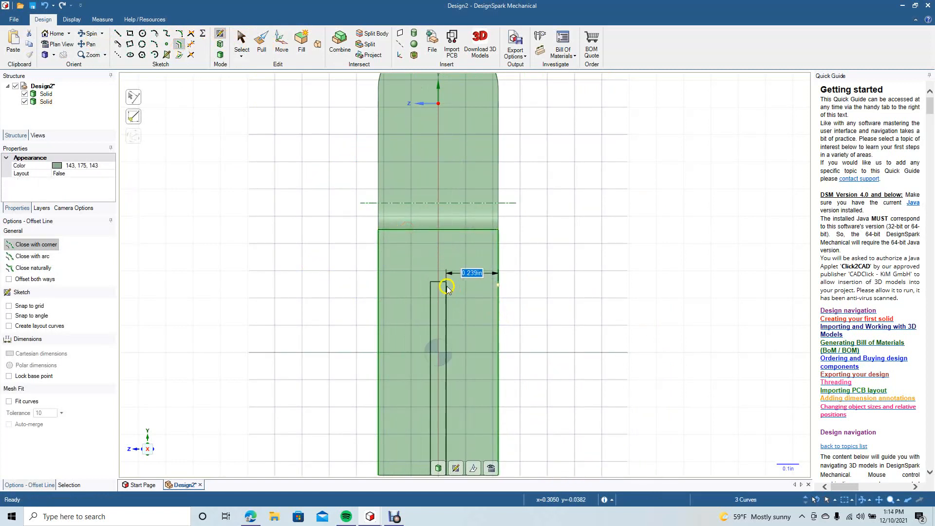
{"action": "left_click", "coordinate": [389, 474]}
{"action": "left_click", "coordinate": [394, 460]}
{"action": "left_click_drag", "start_coordinate": [394, 460], "coordinate": [397, 457]}
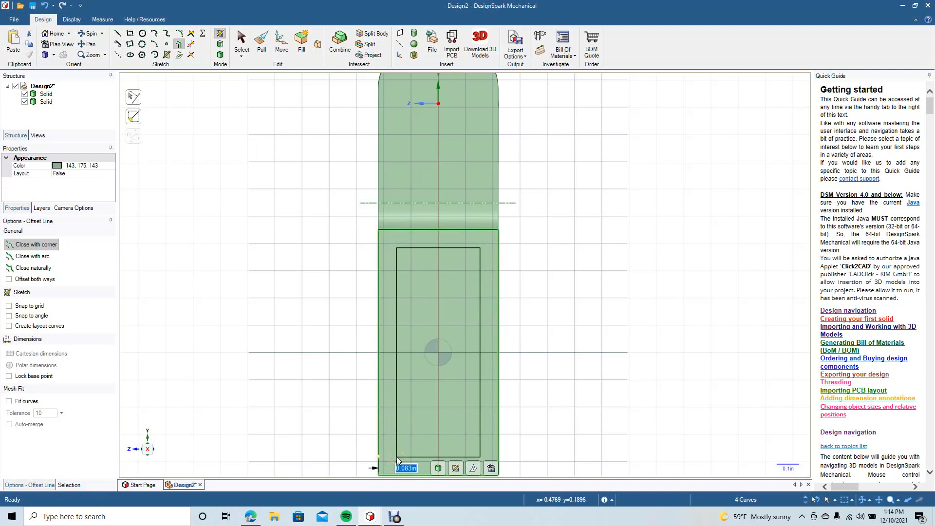
{"action": "left_click_drag", "start_coordinate": [397, 459], "coordinate": [397, 458]}
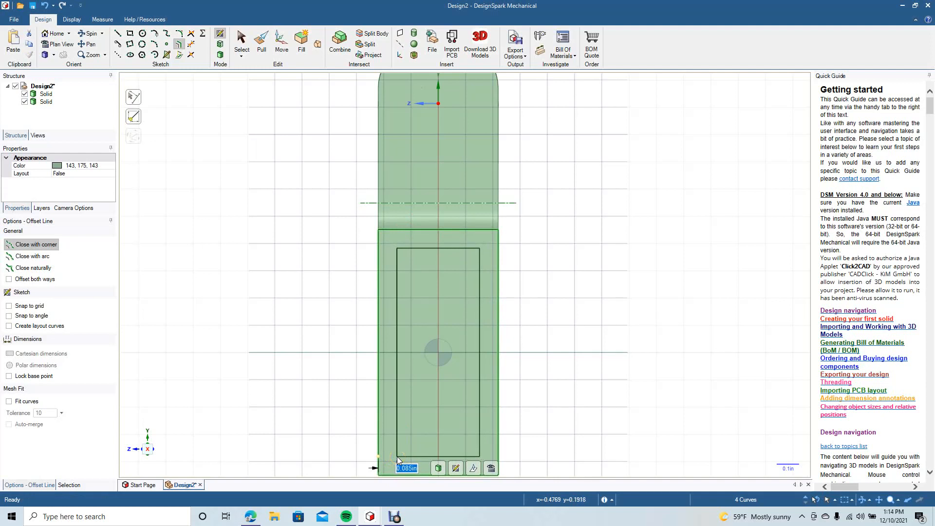
{"action": "type", "text": "0.90"}
{"action": "key", "text": "Return"}
{"action": "key", "text": "ctrl+z"}
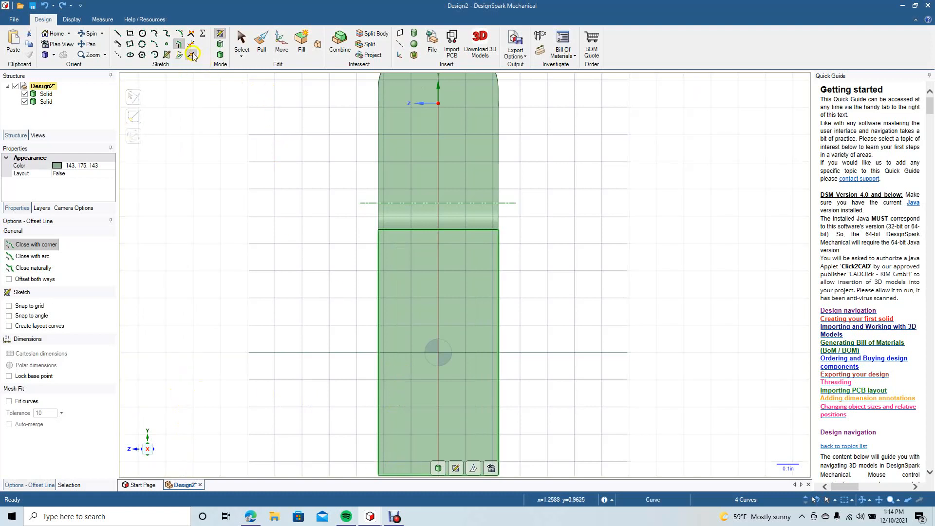
Offset the four outer edges of the socket block's end face inward by 0.089 in to sketch a rectangle.
{"action": "left_click", "coordinate": [181, 47]}
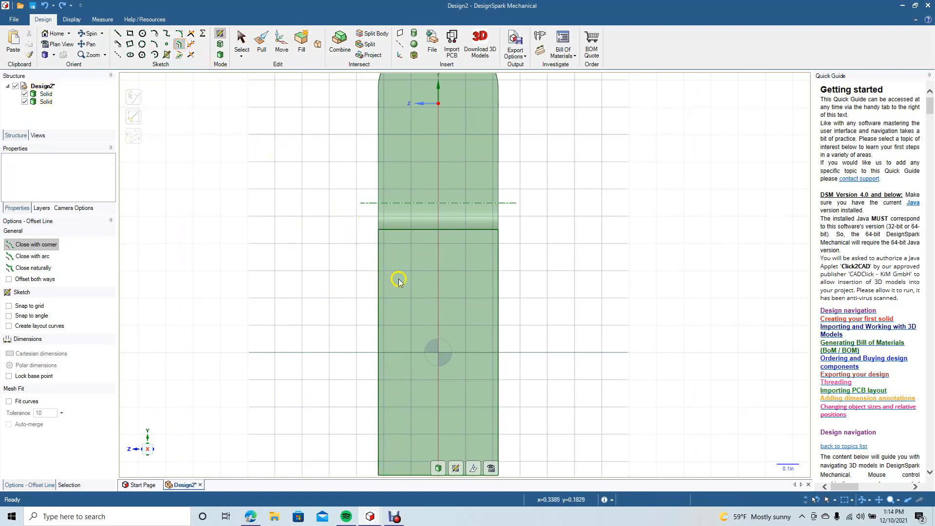
{"action": "left_click", "coordinate": [380, 286]}
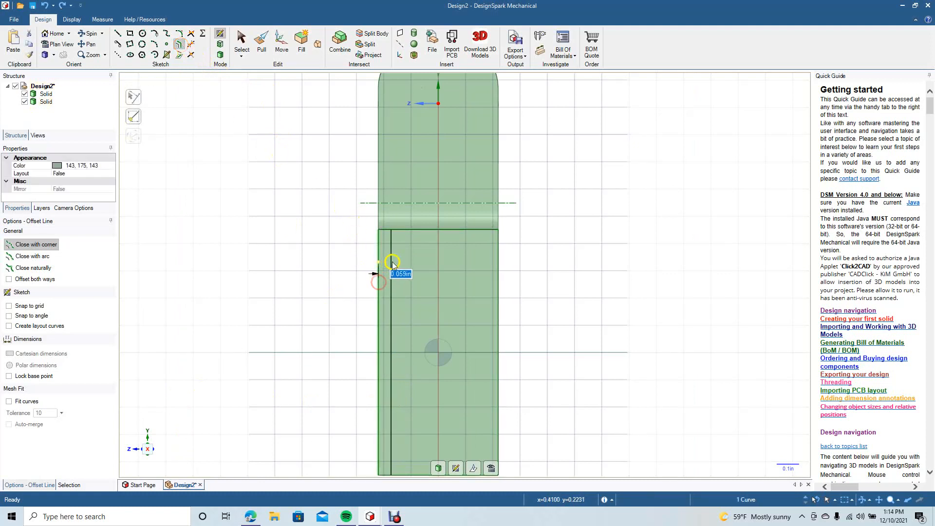
{"action": "left_click", "coordinate": [422, 231], "text": "ctrl"}
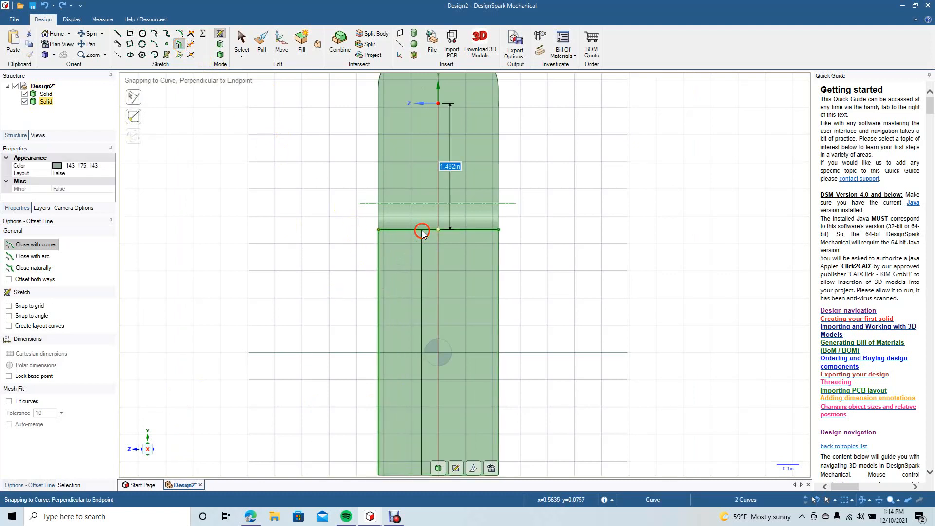
{"action": "left_click", "coordinate": [497, 302], "text": "ctrl"}
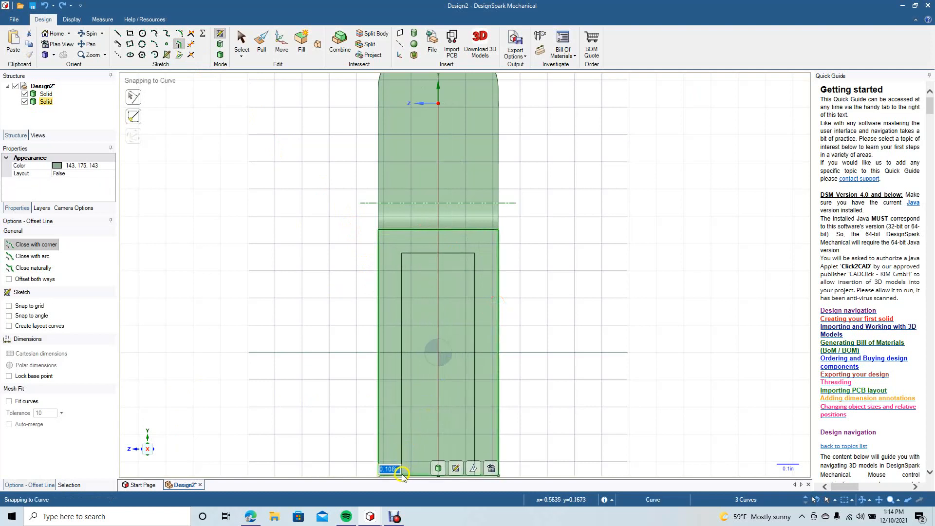
{"action": "left_click", "coordinate": [401, 474], "text": "ctrl"}
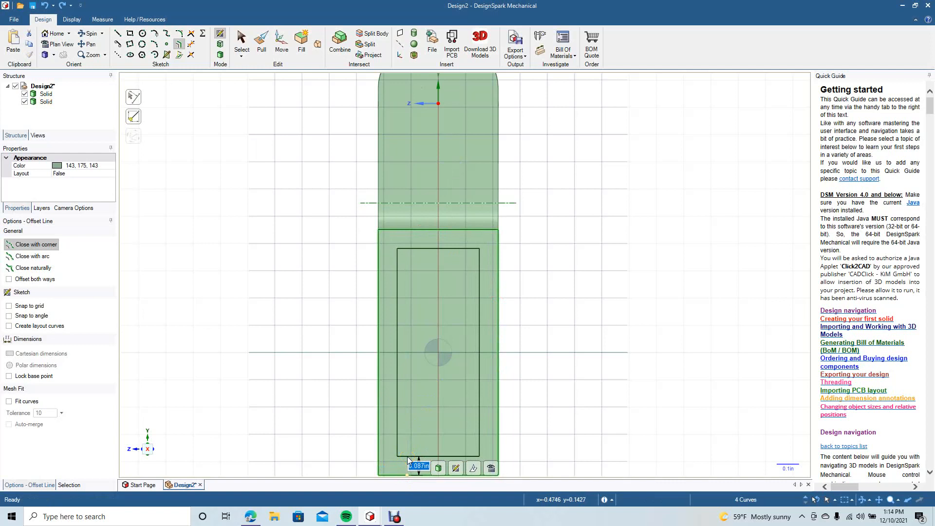
{"action": "key", "text": "BackSpace"}
{"action": "type", "text": "0.089"}
{"action": "key", "text": "Return"}
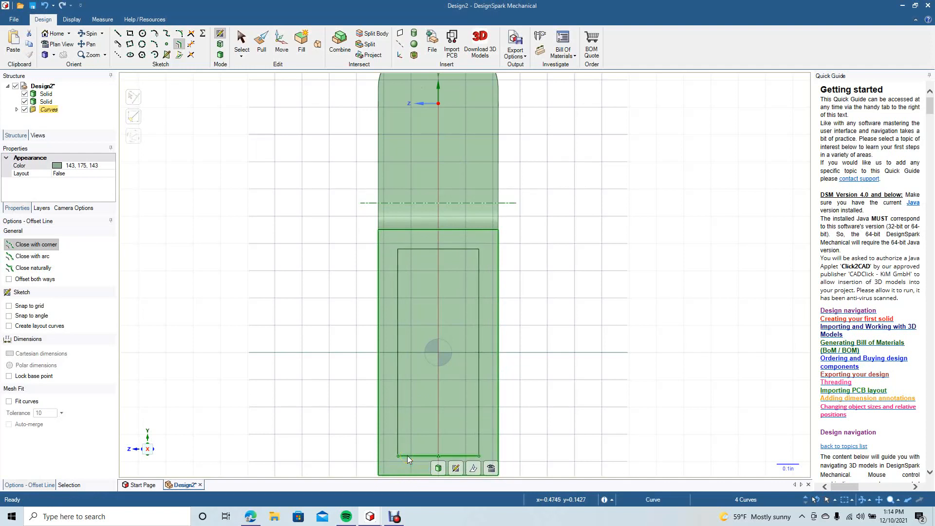
{"action": "left_click", "coordinate": [241, 45]}
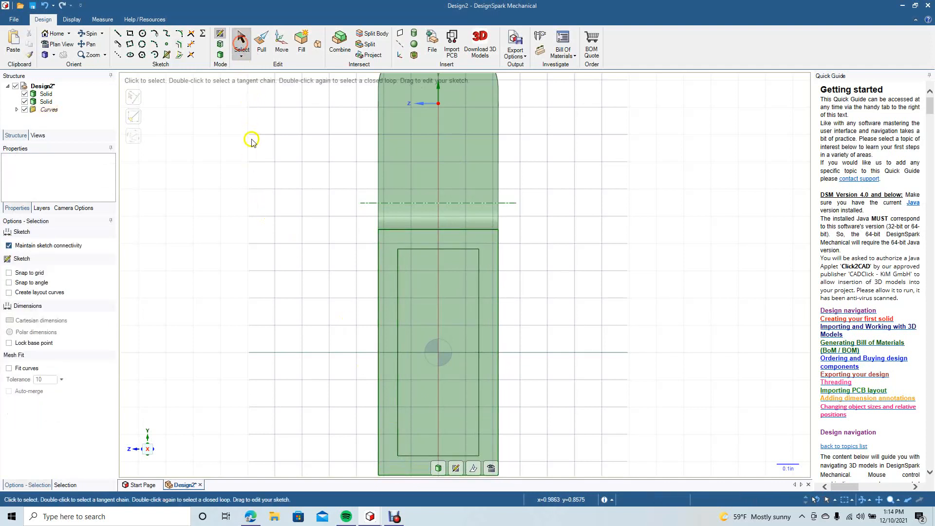
{"action": "left_click", "coordinate": [82, 35]}
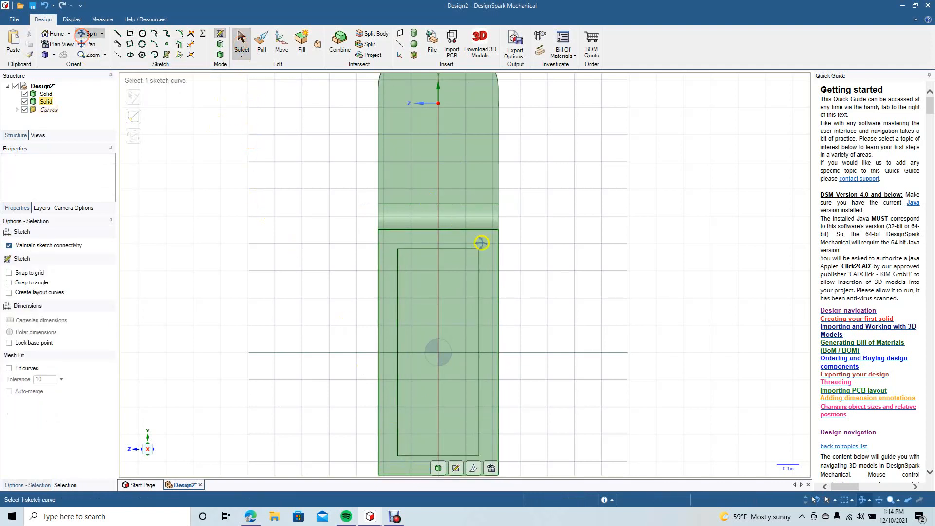
{"action": "left_click_drag", "start_coordinate": [593, 282], "coordinate": [579, 298]}
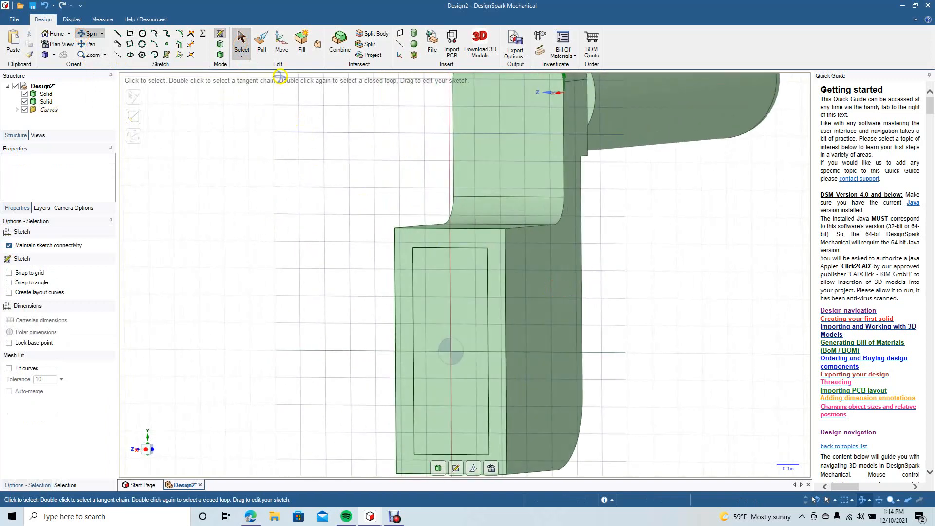
Pull the offset rectangle on the socket block's end face inward 0.55 in to cut the socket pocket.
{"action": "left_click", "coordinate": [262, 45]}
{"action": "left_click", "coordinate": [431, 270]}
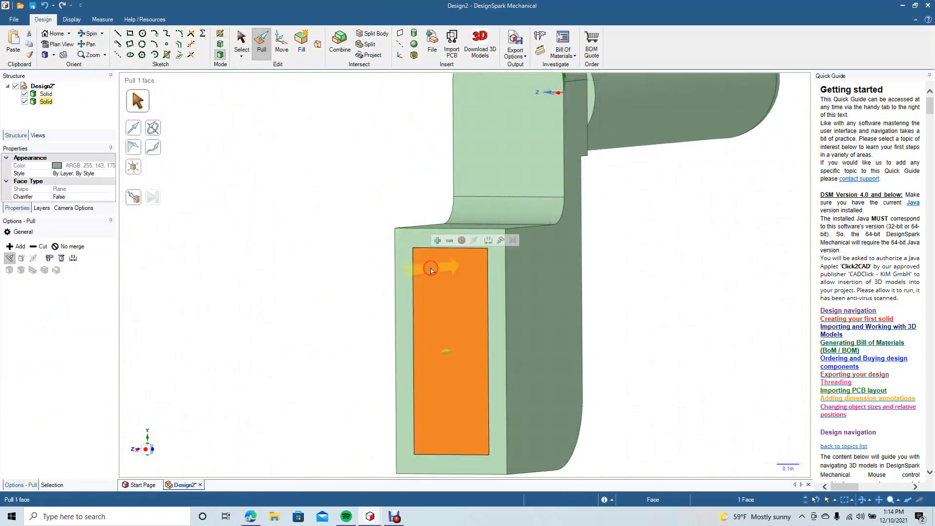
{"action": "key", "text": "space"}
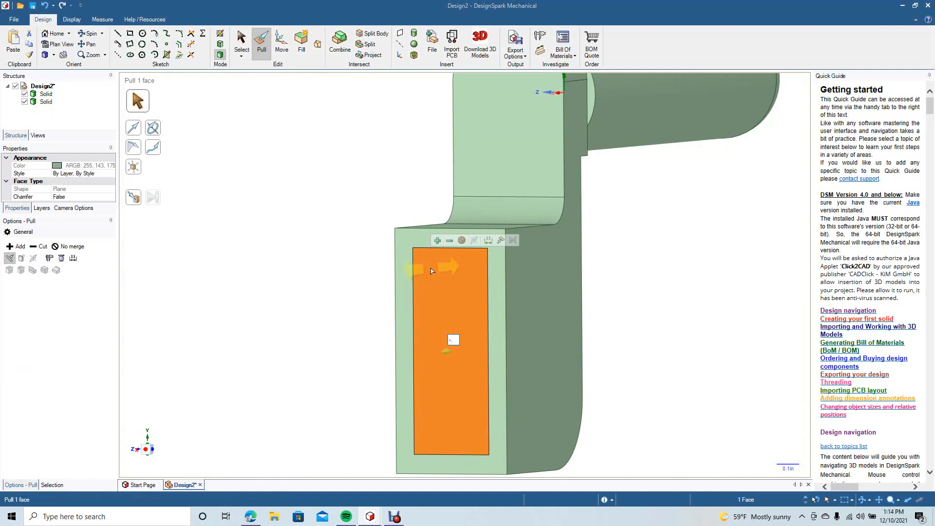
{"action": "key", "text": "Return"}
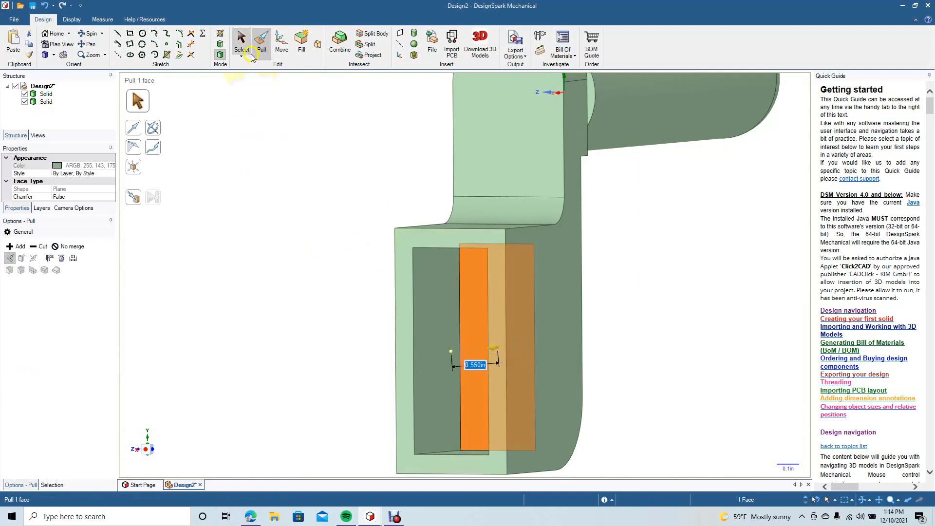
{"action": "left_click", "coordinate": [238, 40]}
{"action": "left_click", "coordinate": [220, 116]}
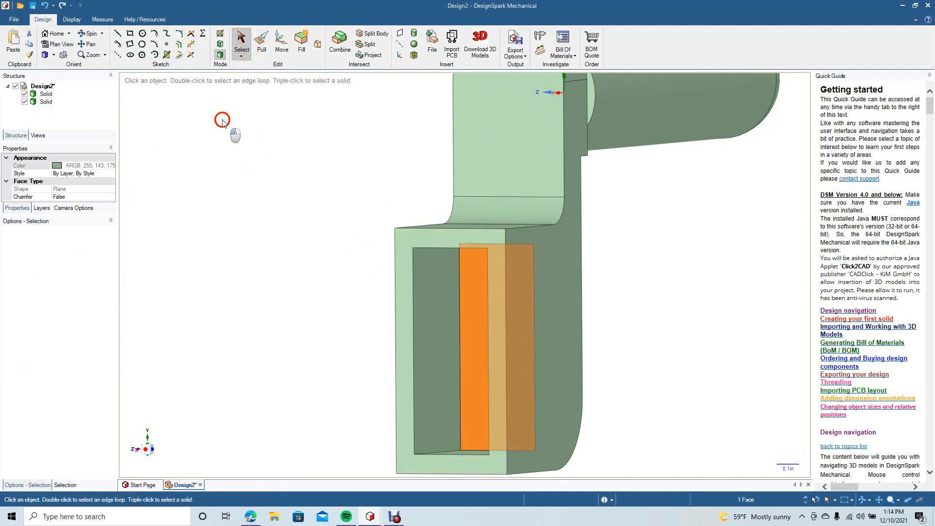
Try to round the edge loop outlining the arm's side face with the Pull tool, and undo the resulting surface.
{"action": "left_click", "coordinate": [87, 35]}
{"action": "left_click_drag", "start_coordinate": [358, 359], "coordinate": [440, 359]}
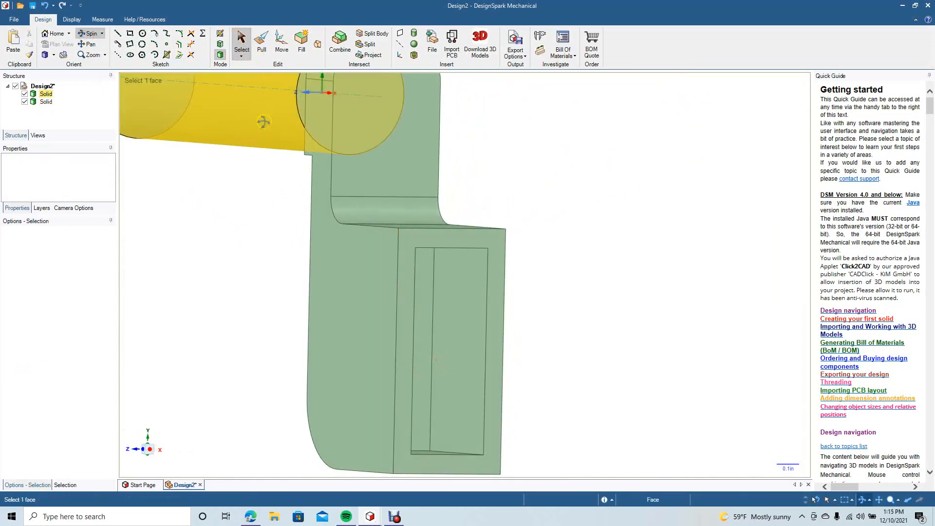
{"action": "scroll", "coordinate": [263, 122], "scroll_direction": "down", "scroll_amount": 5, "text": "ctrl"}
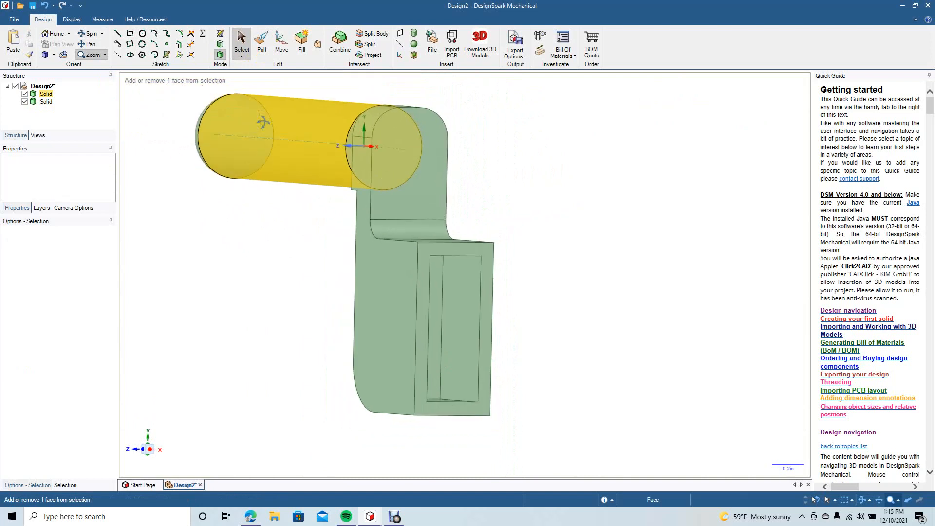
{"action": "left_click", "coordinate": [262, 43]}
{"action": "left_click", "coordinate": [417, 377]}
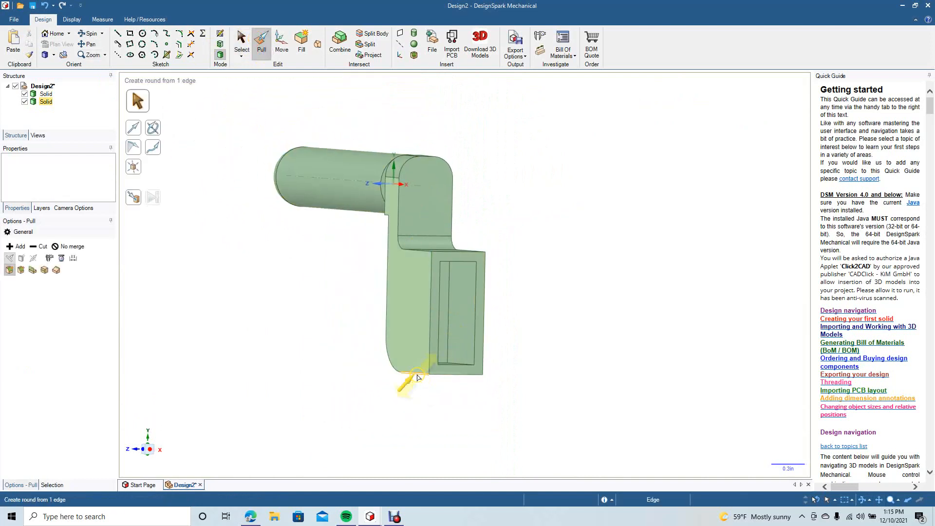
{"action": "left_click", "coordinate": [430, 352]}
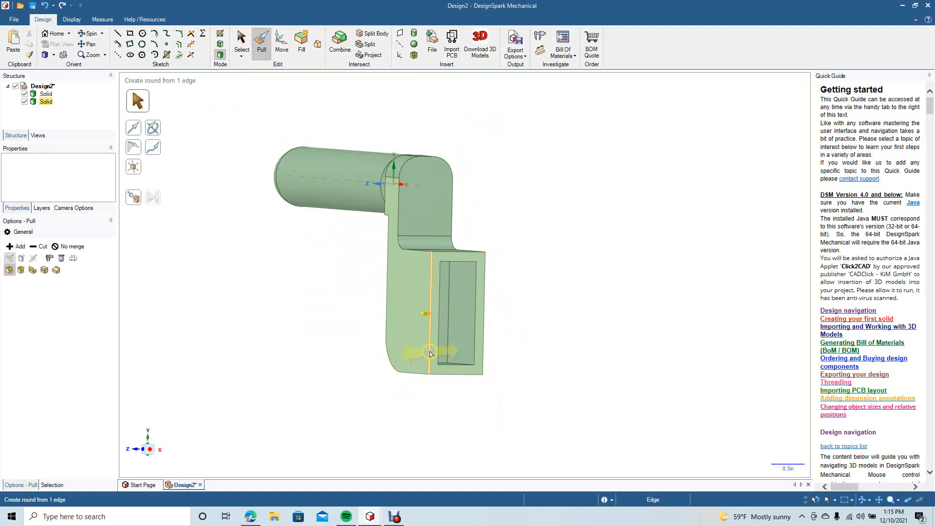
{"action": "left_click", "coordinate": [415, 375]}
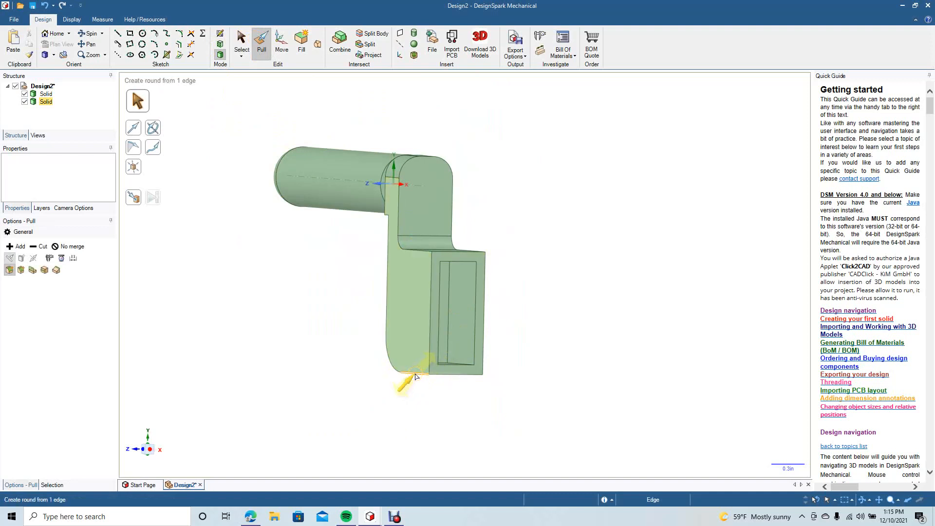
{"action": "double_click", "coordinate": [415, 377]}
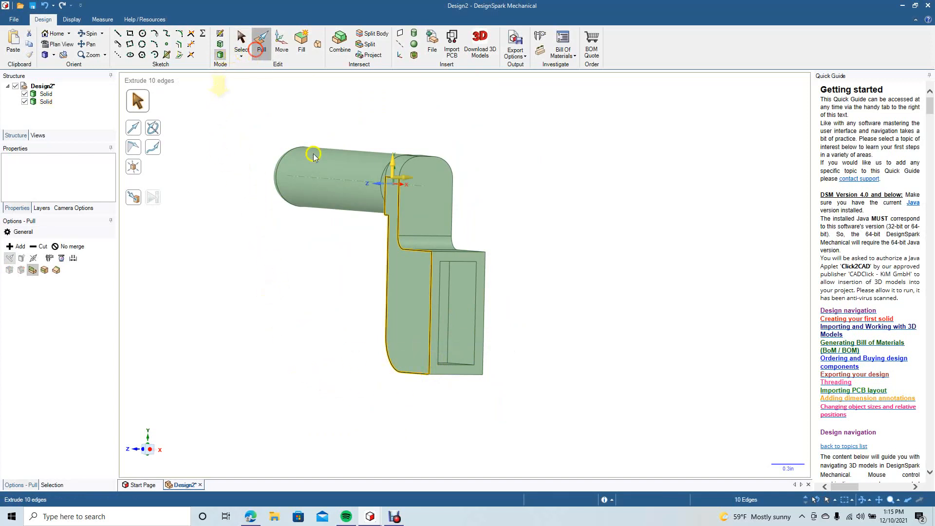
{"action": "left_click_drag", "start_coordinate": [407, 374], "coordinate": [419, 370]}
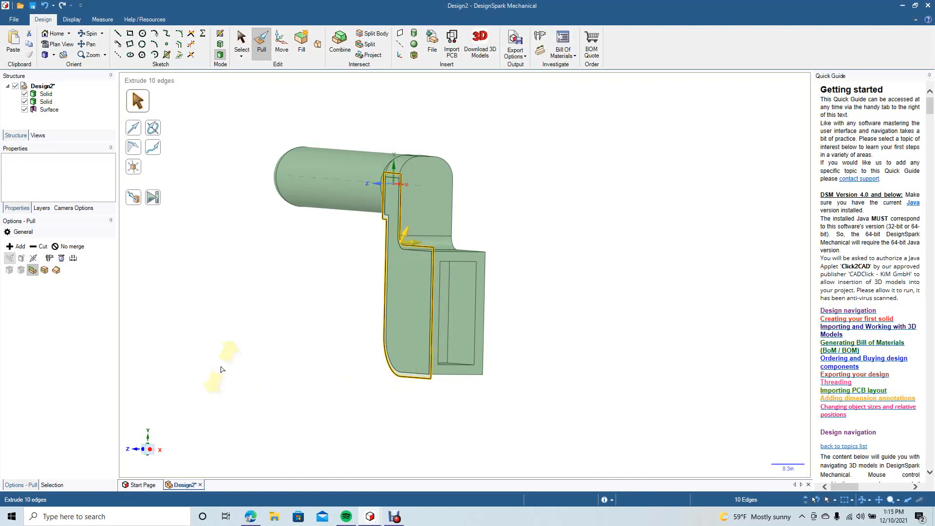
{"action": "left_click", "coordinate": [241, 41]}
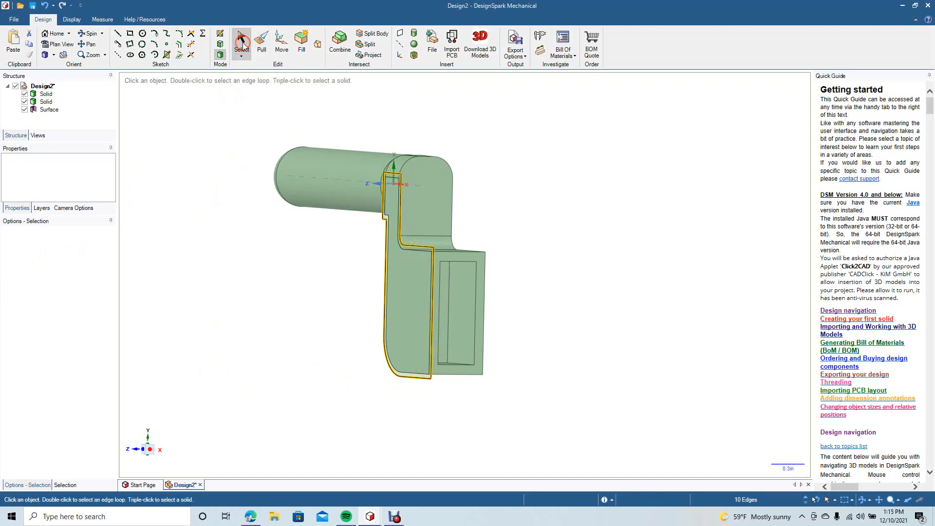
{"action": "key", "text": "ctrl+z"}
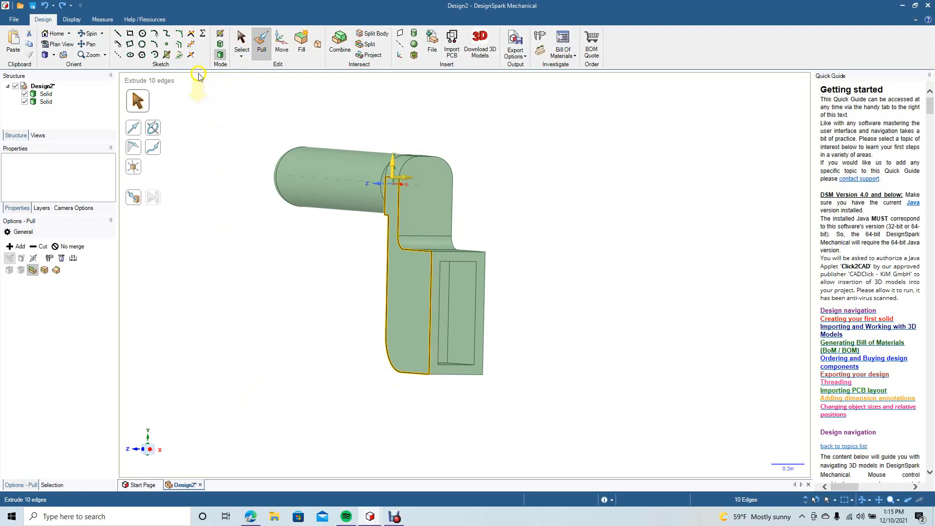
{"action": "left_click", "coordinate": [242, 42]}
{"action": "left_click", "coordinate": [229, 308]}
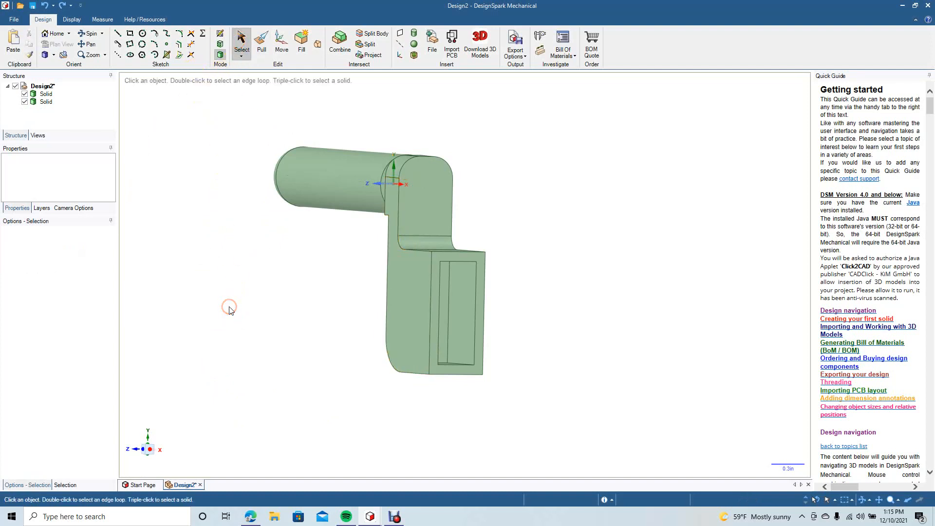
Try to round the outline edges of the socket block's side and the arm's front together with the Pull tool, and clear the selection.
{"action": "left_click", "coordinate": [89, 33]}
{"action": "left_click_drag", "start_coordinate": [269, 266], "coordinate": [174, 250]}
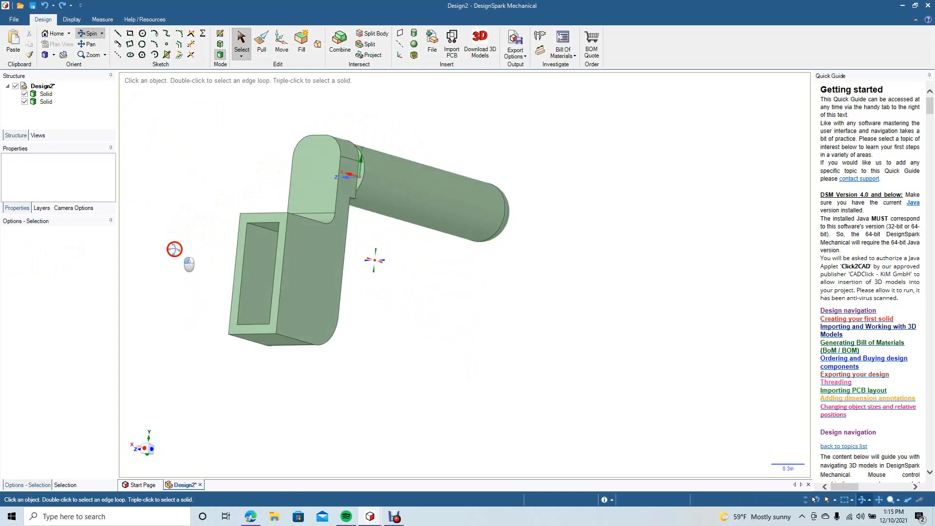
{"action": "left_click", "coordinate": [254, 41]}
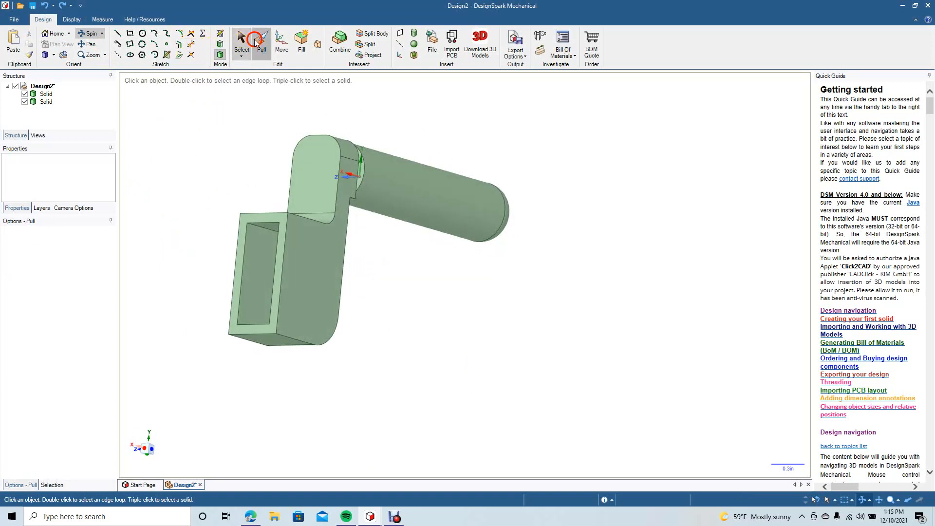
{"action": "left_click", "coordinate": [281, 299]}
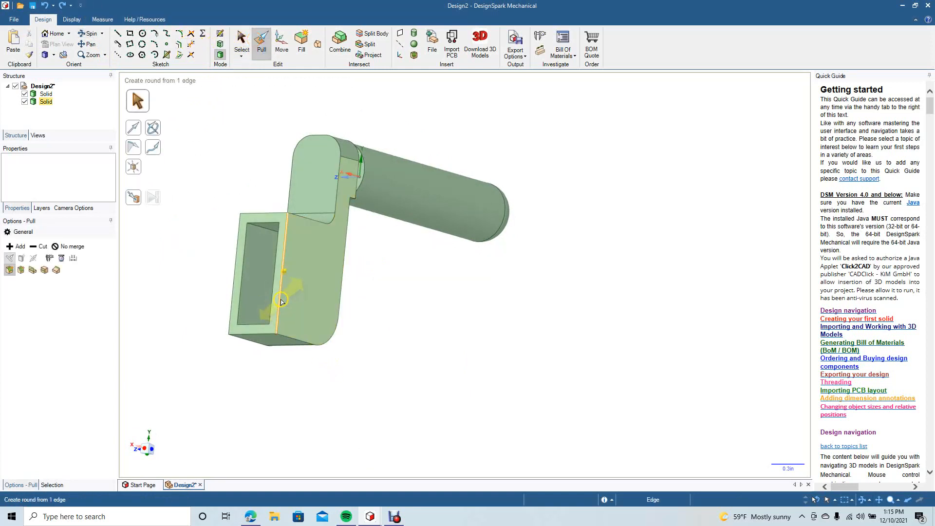
{"action": "left_click", "coordinate": [307, 217], "text": "ctrl"}
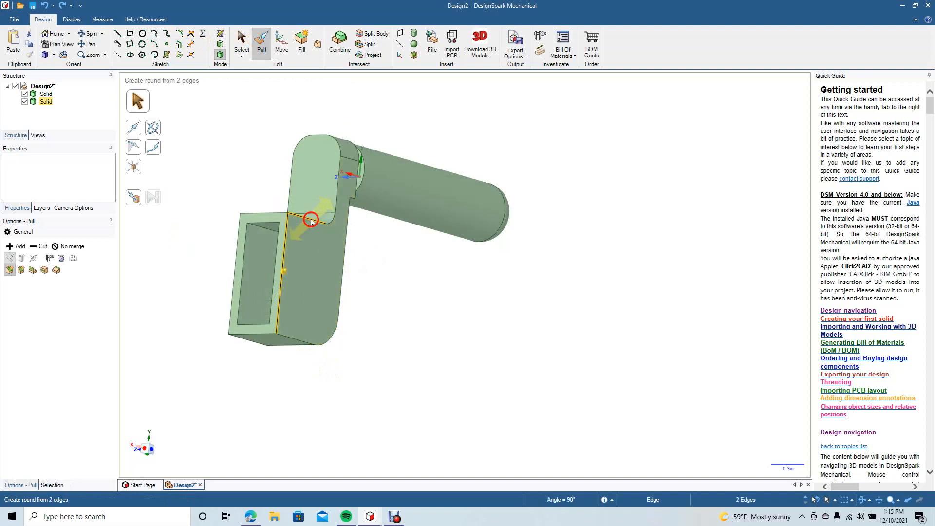
{"action": "left_click", "coordinate": [336, 209], "text": "ctrl"}
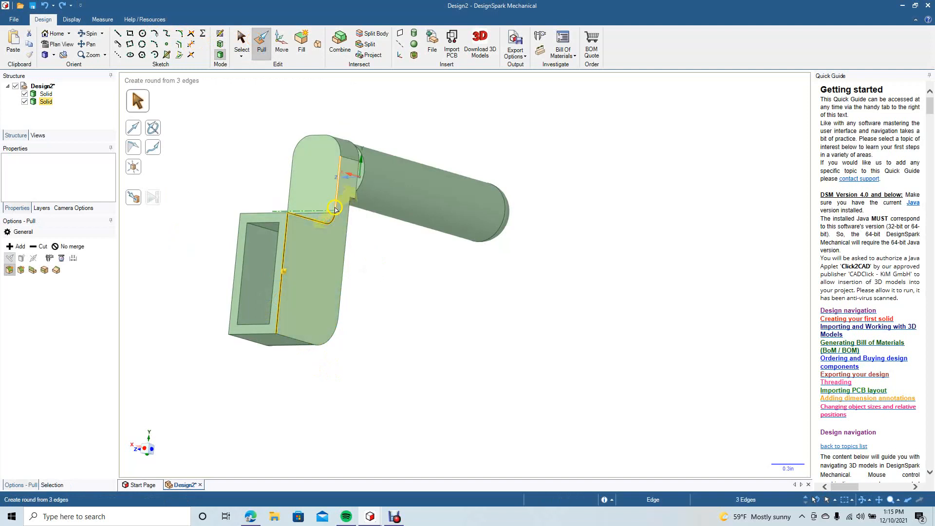
{"action": "left_click", "coordinate": [339, 152], "text": "ctrl"}
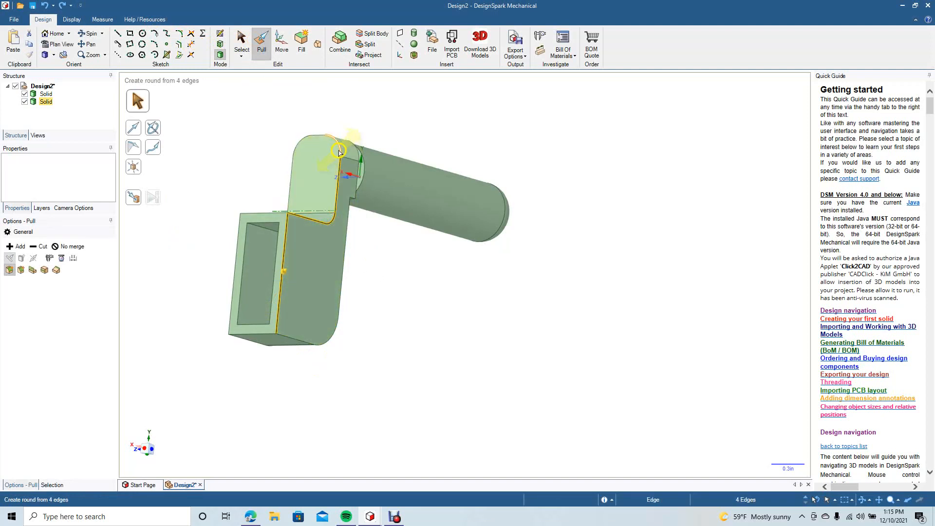
{"action": "left_click", "coordinate": [322, 138], "text": "ctrl"}
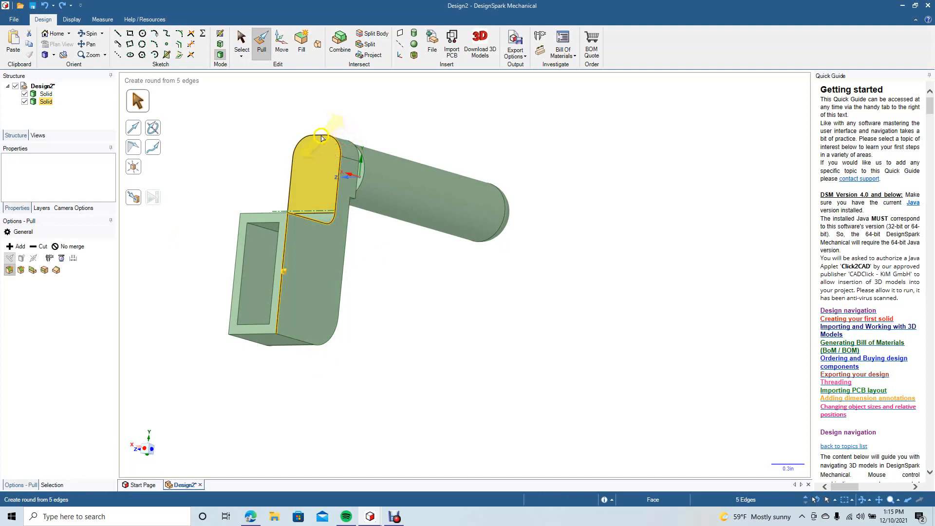
{"action": "left_click", "coordinate": [308, 139], "text": "ctrl"}
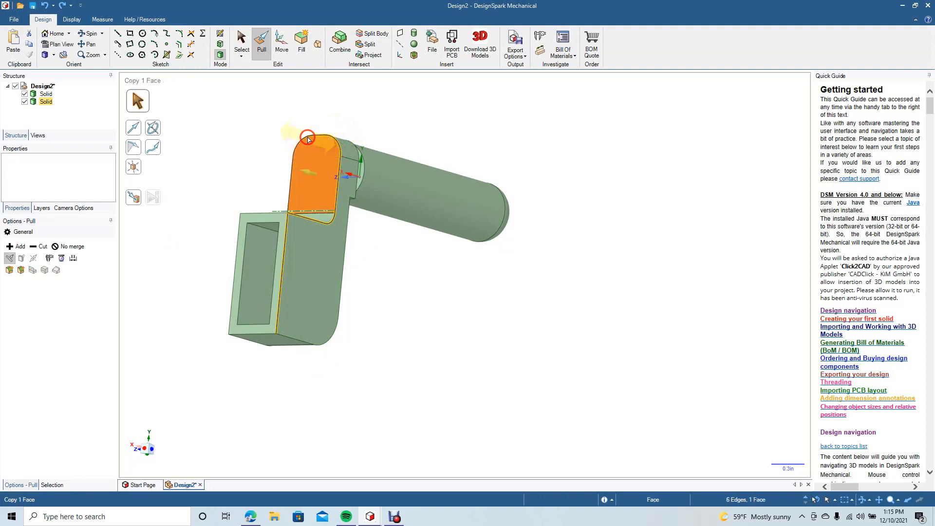
{"action": "left_click", "coordinate": [304, 140], "text": "ctrl"}
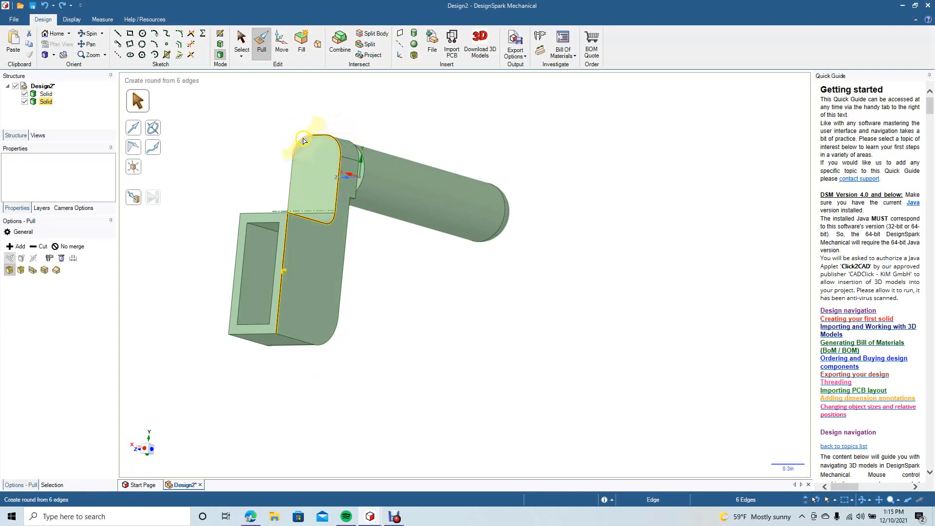
{"action": "left_click", "coordinate": [290, 181], "text": "ctrl"}
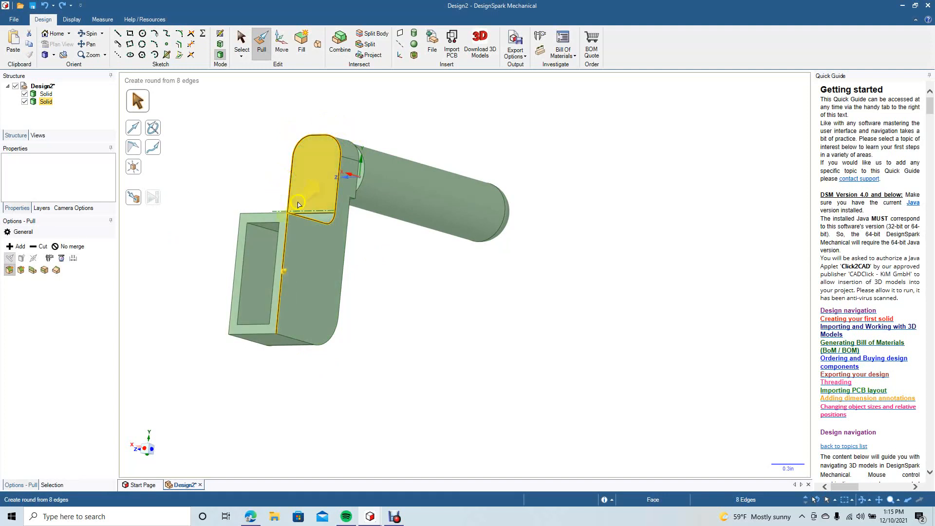
{"action": "left_click", "coordinate": [301, 341], "text": "ctrl"}
{"action": "left_click", "coordinate": [324, 346], "text": "ctrl"}
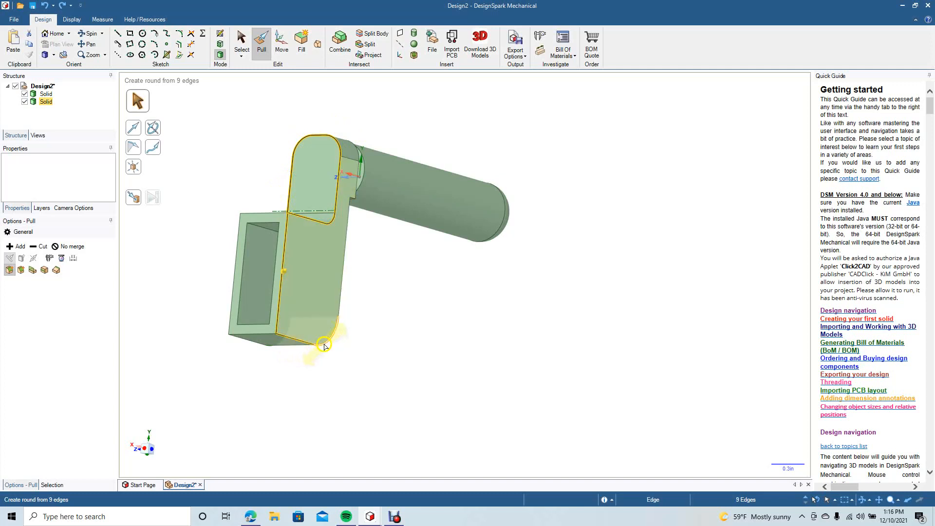
{"action": "left_click", "coordinate": [325, 344], "text": "ctrl"}
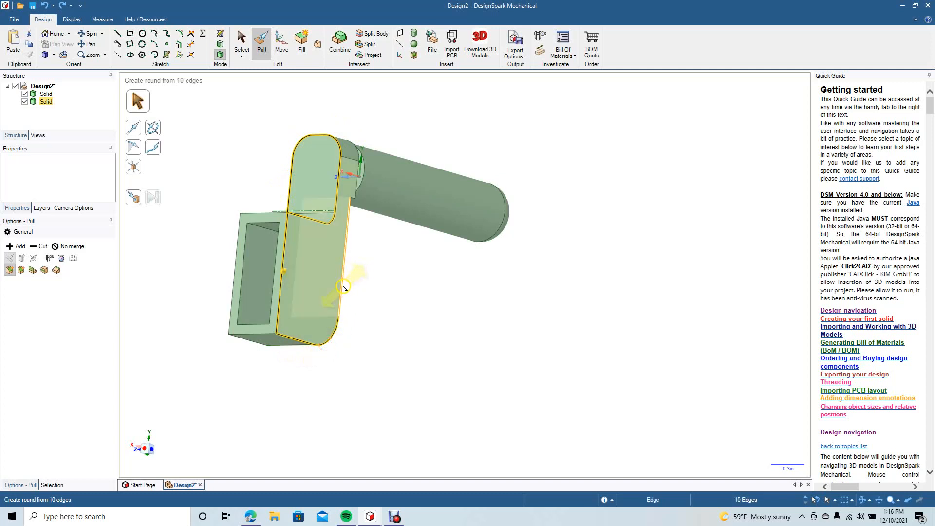
{"action": "left_click", "coordinate": [342, 287], "text": "ctrl"}
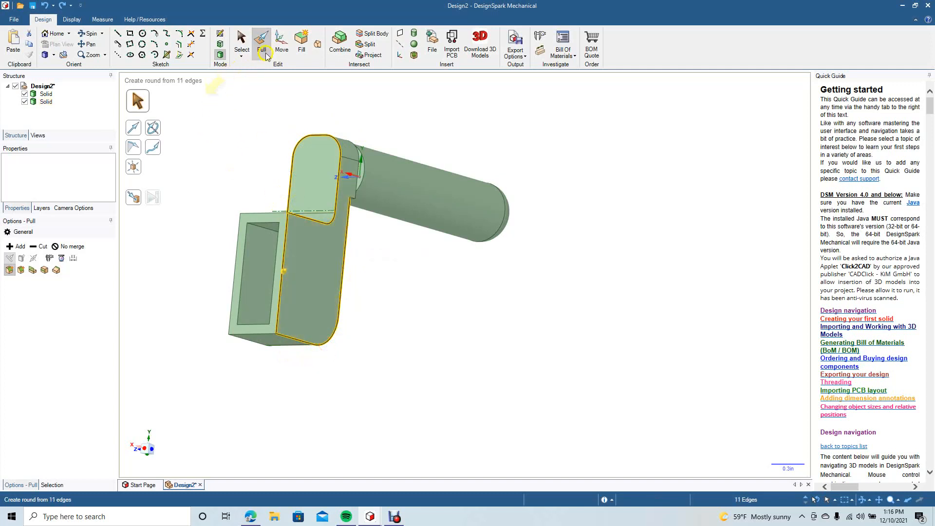
{"action": "left_click_drag", "start_coordinate": [286, 234], "coordinate": [265, 330]}
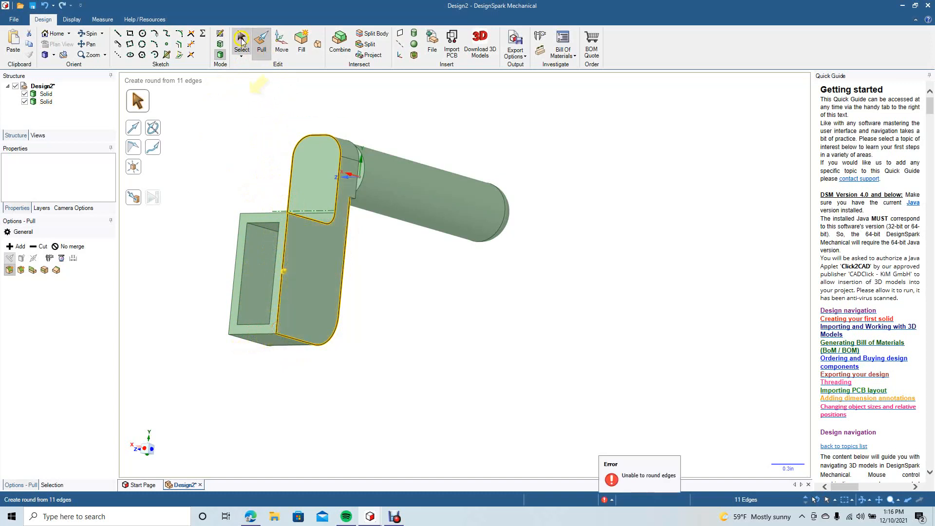
{"action": "left_click", "coordinate": [241, 41]}
{"action": "left_click", "coordinate": [212, 159]}
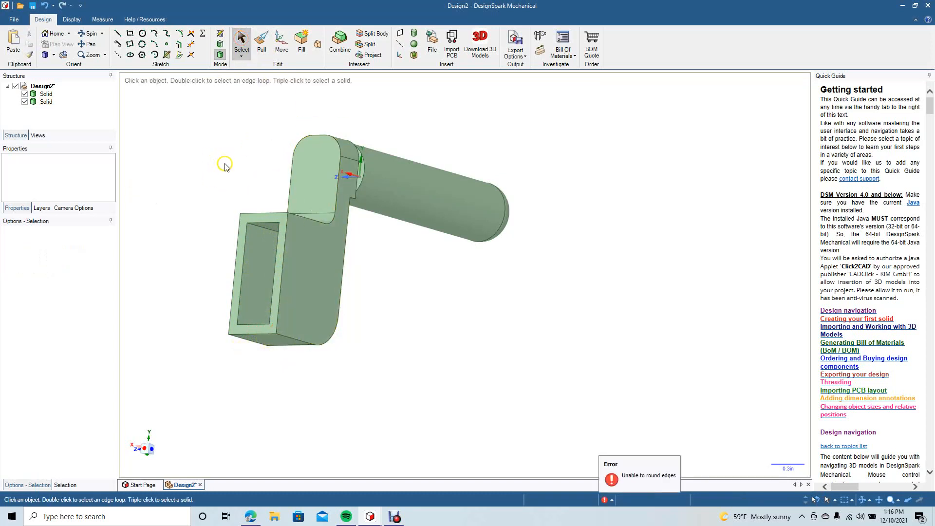
Select the socket block's flat face beside its rounded corner and set a plan view of it.
{"action": "left_click", "coordinate": [89, 34]}
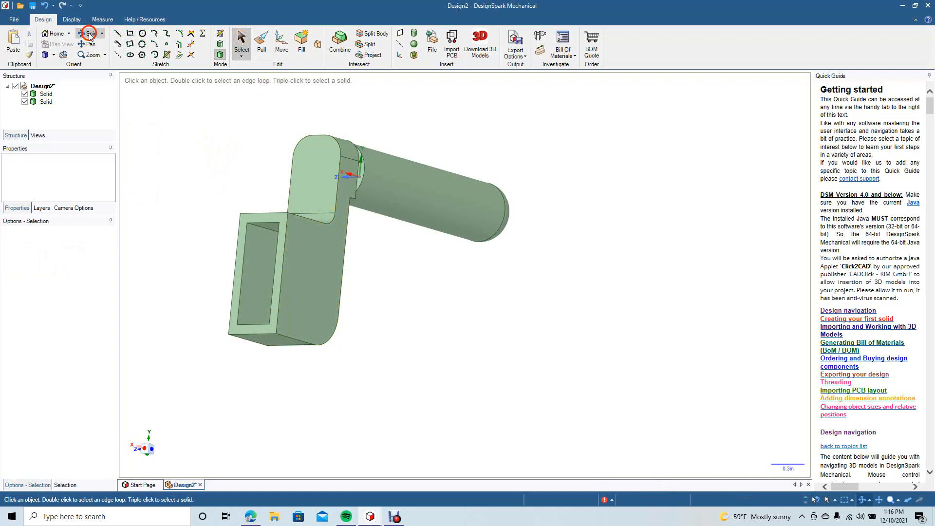
{"action": "left_click_drag", "start_coordinate": [172, 255], "coordinate": [243, 148]}
{"action": "left_click", "coordinate": [242, 40]}
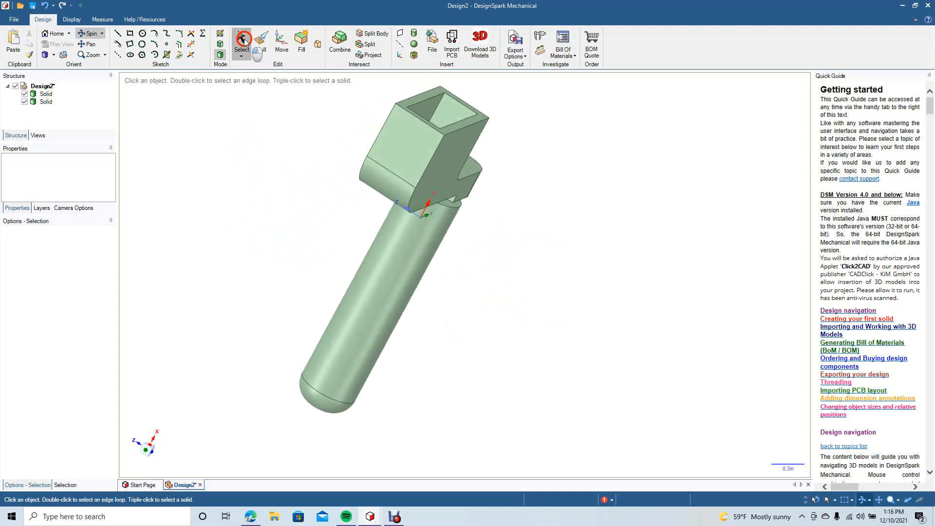
{"action": "left_click", "coordinate": [405, 159]}
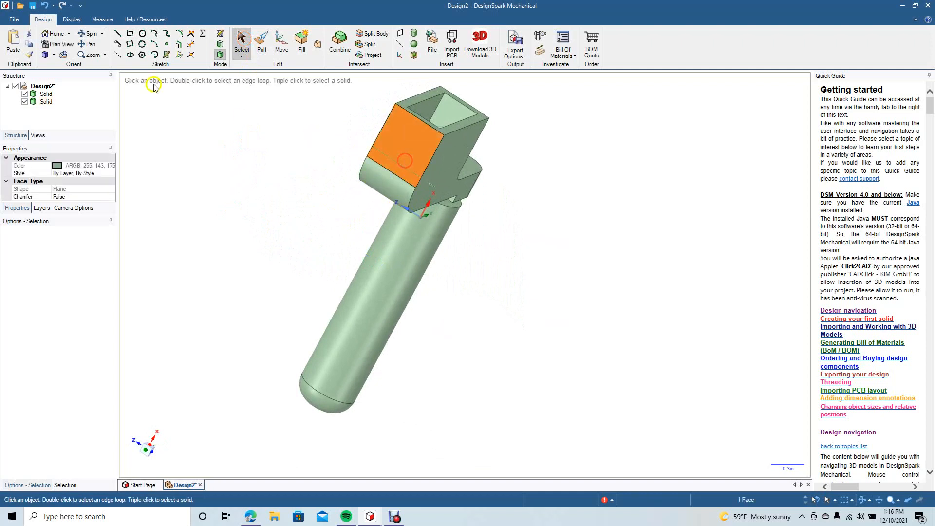
{"action": "left_click", "coordinate": [65, 46]}
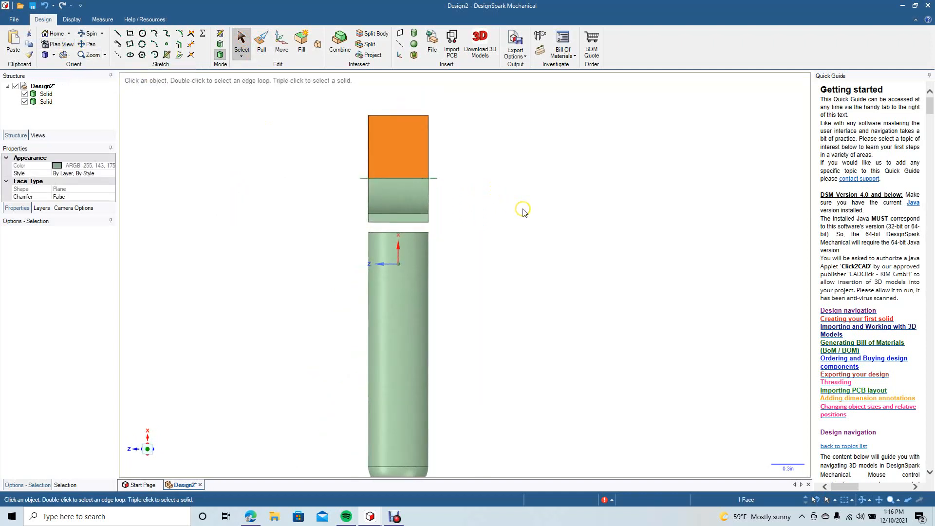
{"action": "scroll", "coordinate": [476, 163], "scroll_direction": "up", "scroll_amount": 3}
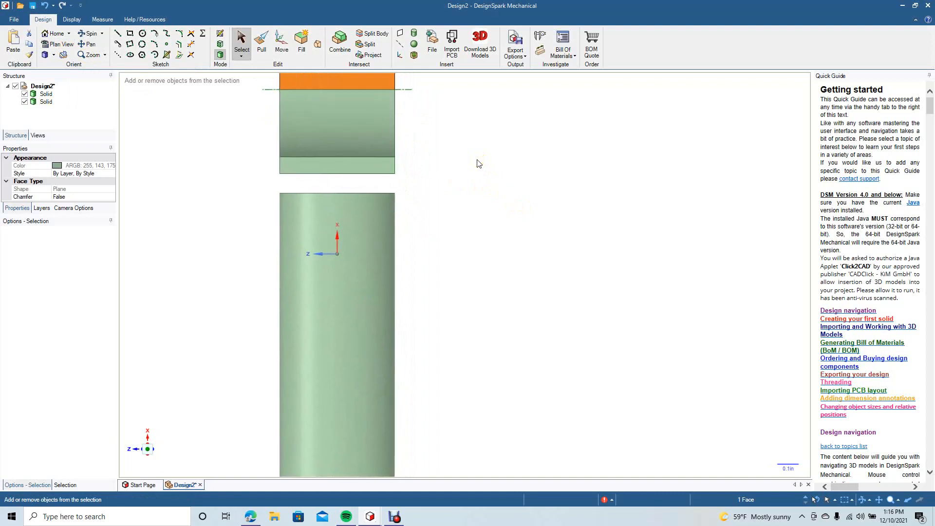
Sketch a 0.25 in diameter circle centred on the midpoint of that face's edge at the socket opening.
{"action": "left_click", "coordinate": [88, 44]}
{"action": "left_click_drag", "start_coordinate": [167, 132], "coordinate": [225, 316]}
{"action": "left_click", "coordinate": [142, 33]}
{"action": "left_click", "coordinate": [373, 149]}
{"action": "type", "text": ".25"}
{"action": "key", "text": "Return"}
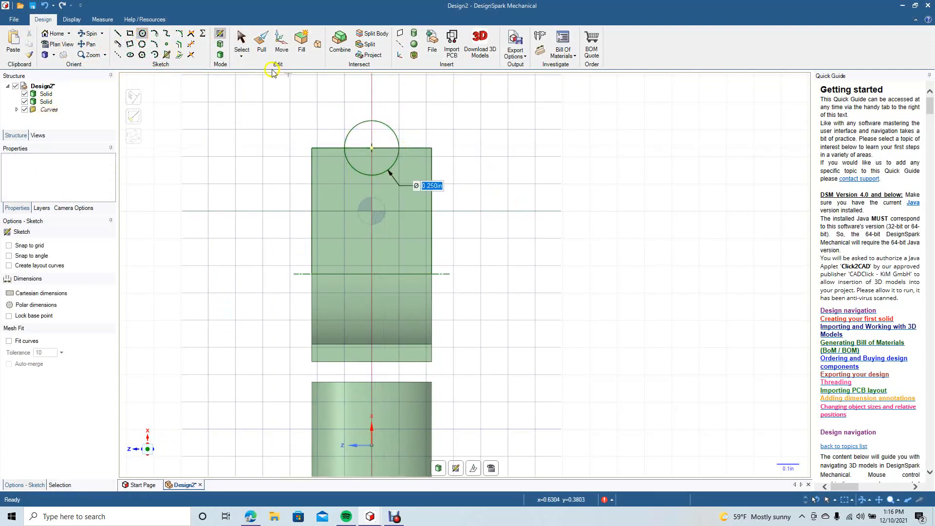
Move the sketched circle 0.18 in inward from the socket opening's edge along the face's centreline.
{"action": "left_click", "coordinate": [243, 40]}
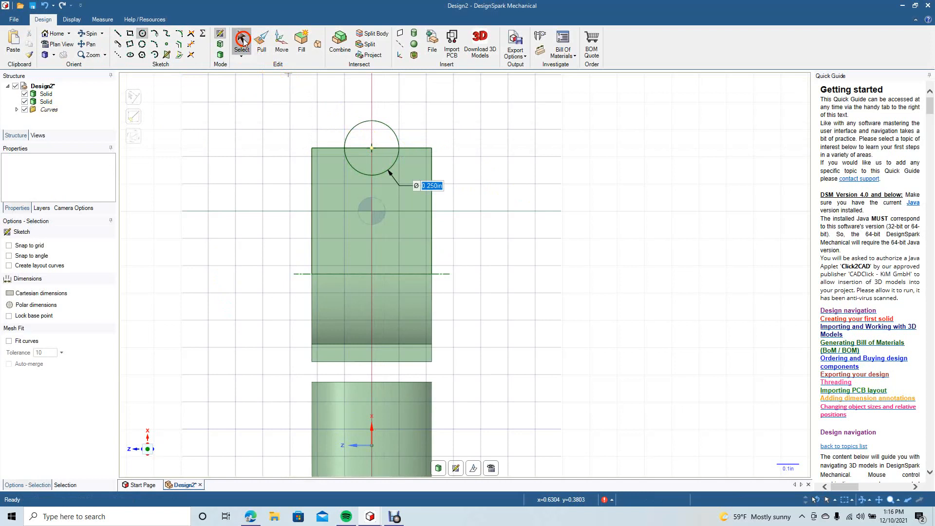
{"action": "left_click", "coordinate": [356, 123]}
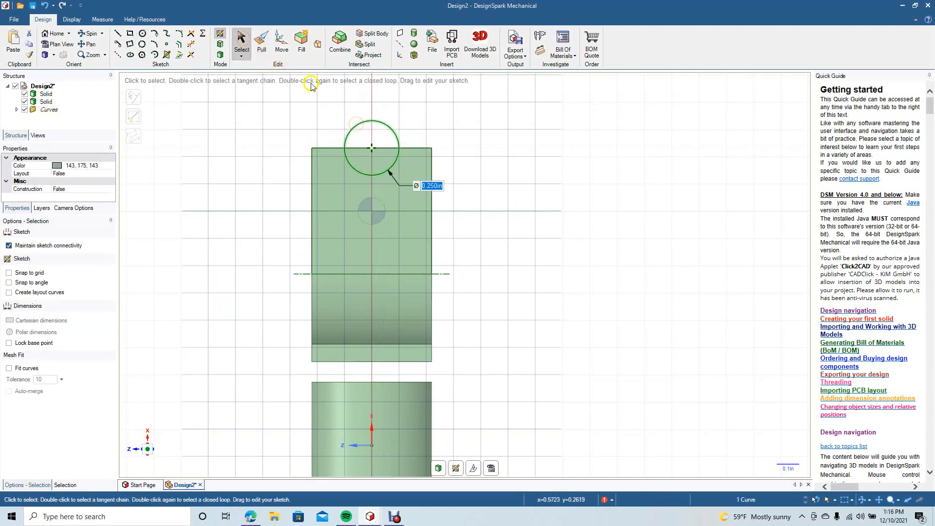
{"action": "left_click", "coordinate": [282, 44]}
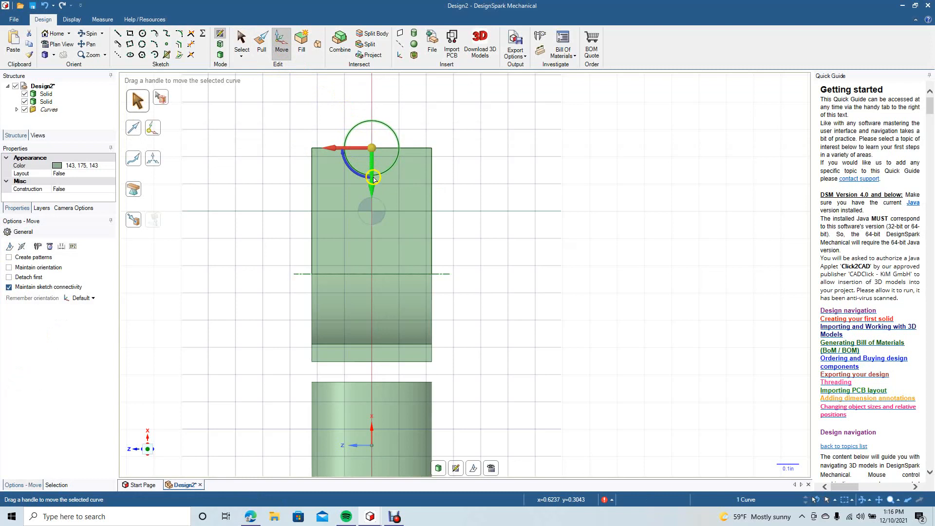
{"action": "left_click_drag", "start_coordinate": [373, 180], "coordinate": [368, 220]}
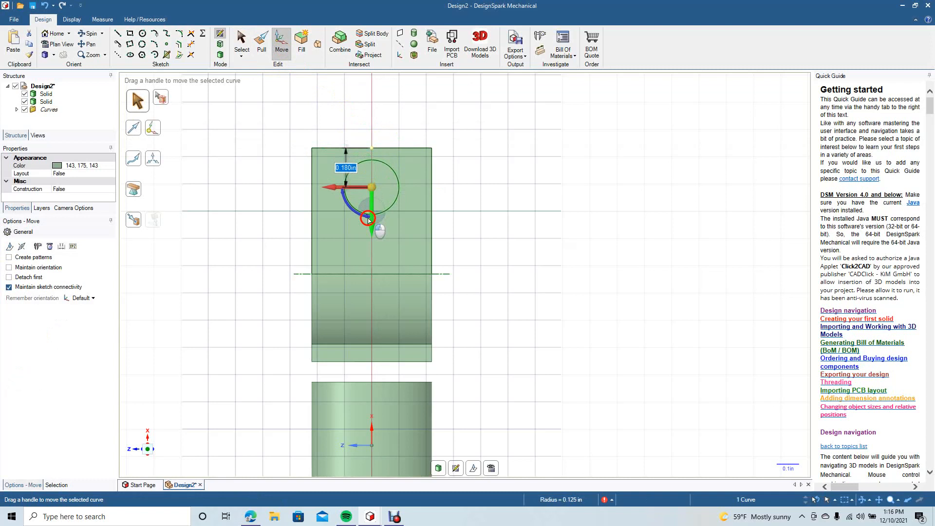
{"action": "left_click", "coordinate": [241, 42]}
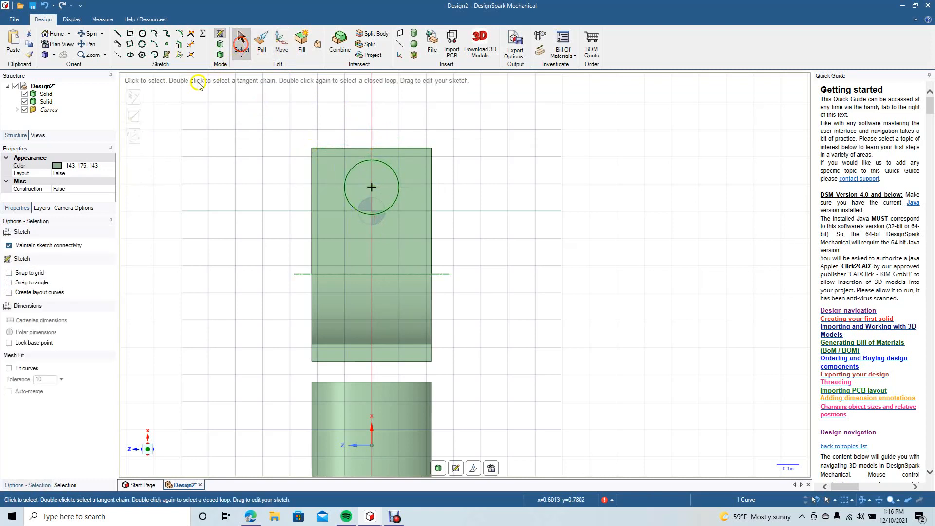
Draw straight lines from both sides of the circle to the socket opening's edge and connect them along that edge.
{"action": "left_click", "coordinate": [117, 34]}
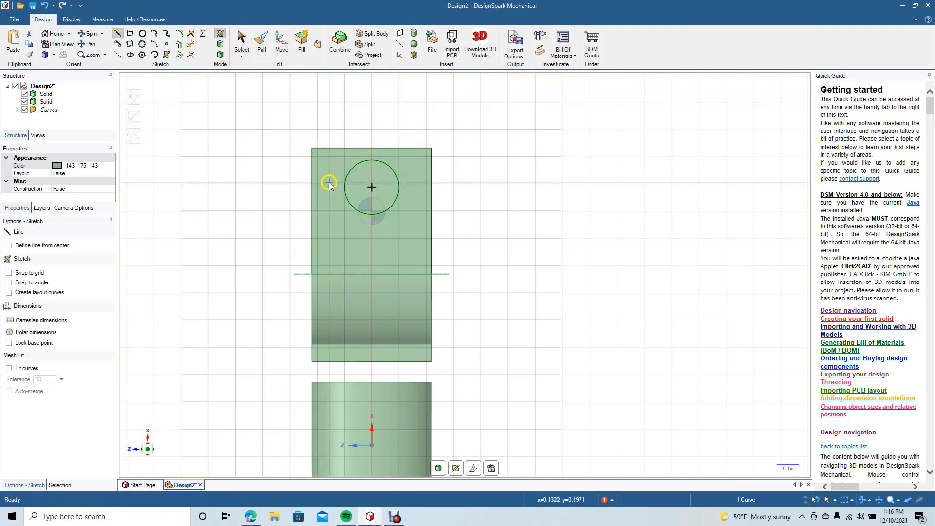
{"action": "left_click", "coordinate": [343, 189]}
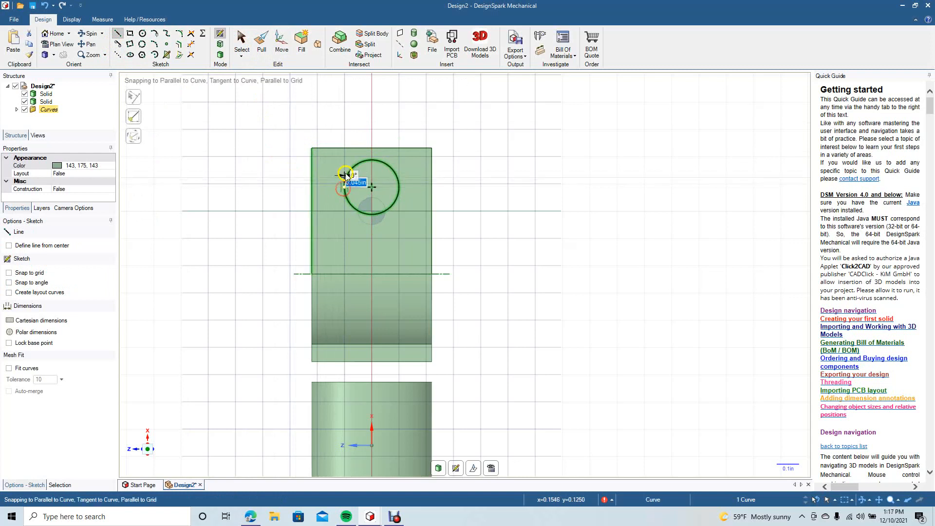
{"action": "left_click", "coordinate": [344, 148]}
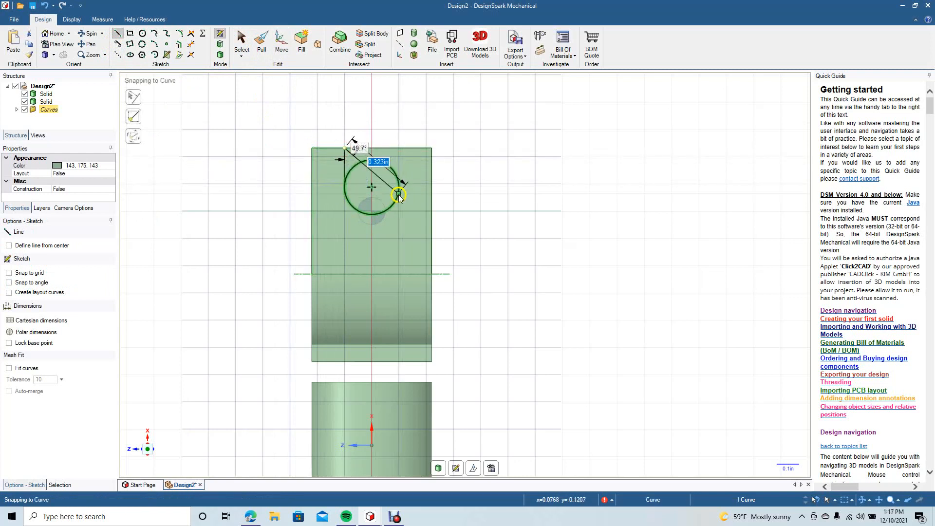
{"action": "left_click", "coordinate": [240, 41]}
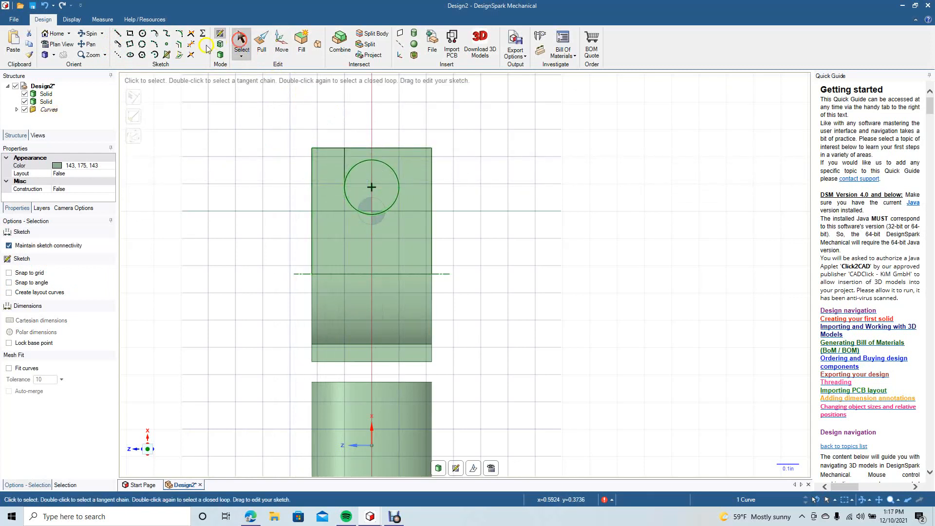
{"action": "left_click", "coordinate": [119, 32]}
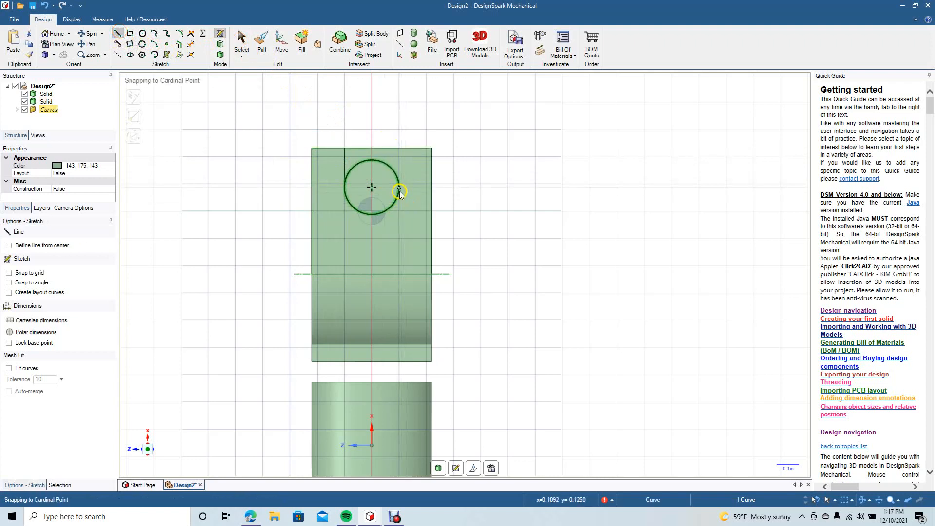
{"action": "left_click", "coordinate": [399, 189]}
{"action": "left_click", "coordinate": [398, 149]}
{"action": "left_click", "coordinate": [344, 149]}
{"action": "key", "text": "Escape"}
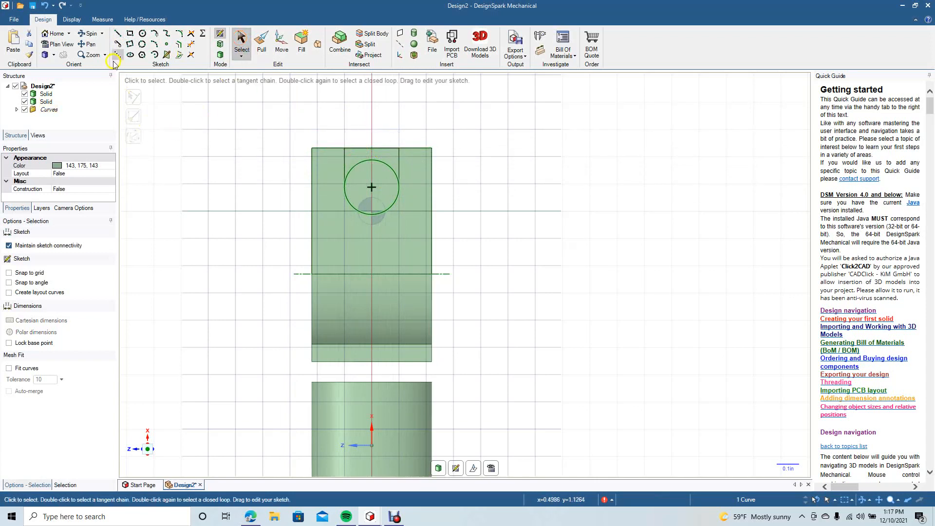
Cut the circle and the adjoining region between the lines through the socket wall with Pull, forming a U-shaped slot.
{"action": "left_click", "coordinate": [88, 33]}
{"action": "left_click_drag", "start_coordinate": [198, 156], "coordinate": [162, 195]}
{"action": "left_click", "coordinate": [262, 43]}
{"action": "left_click", "coordinate": [348, 184]}
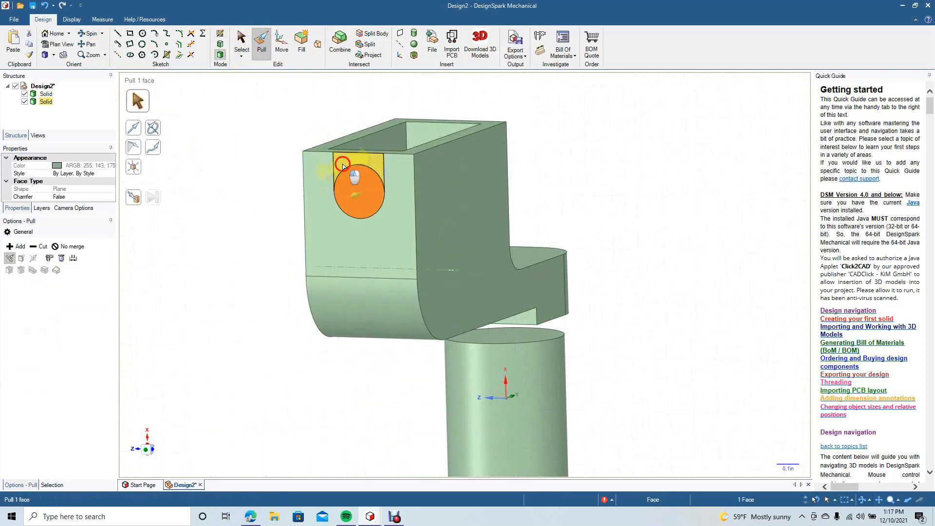
{"action": "left_click", "coordinate": [347, 173], "text": "ctrl"}
{"action": "left_click_drag", "start_coordinate": [348, 172], "coordinate": [365, 167]}
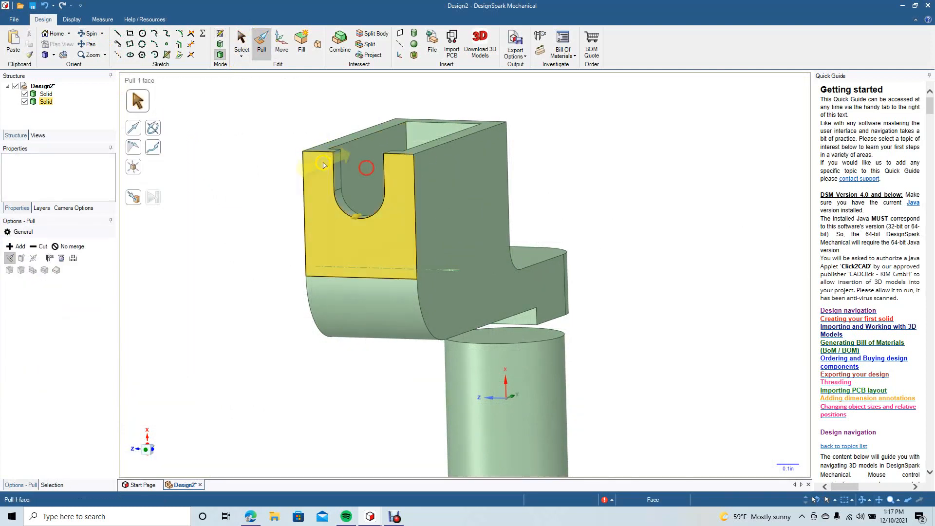
{"action": "left_click", "coordinate": [242, 40]}
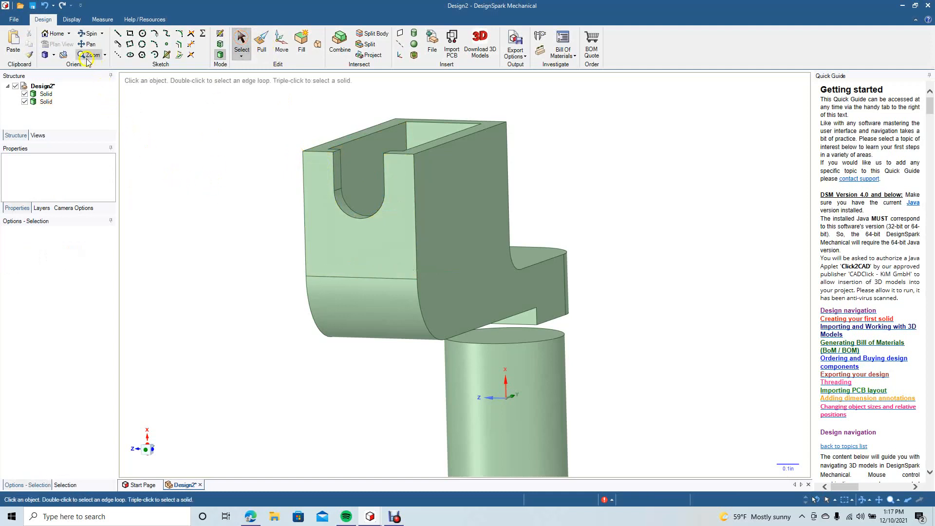
{"action": "left_click", "coordinate": [54, 55]}
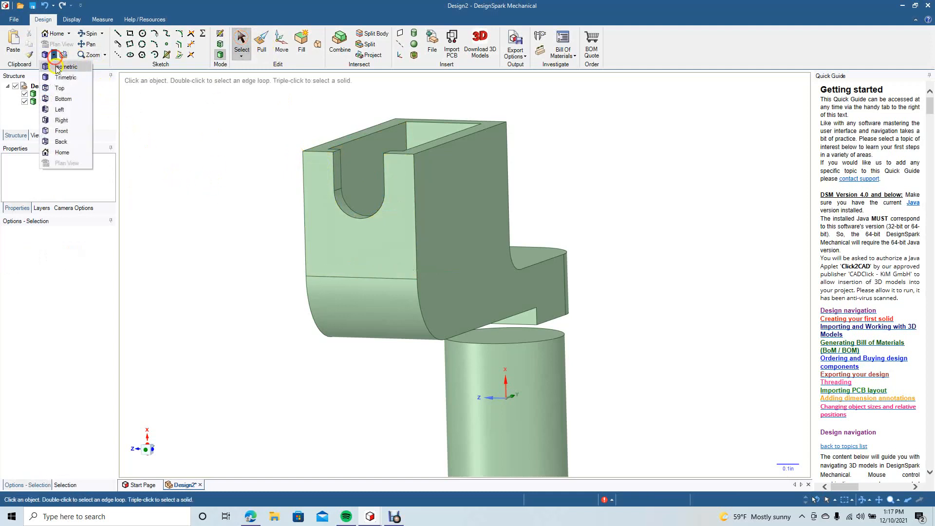
{"action": "left_click", "coordinate": [62, 89]}
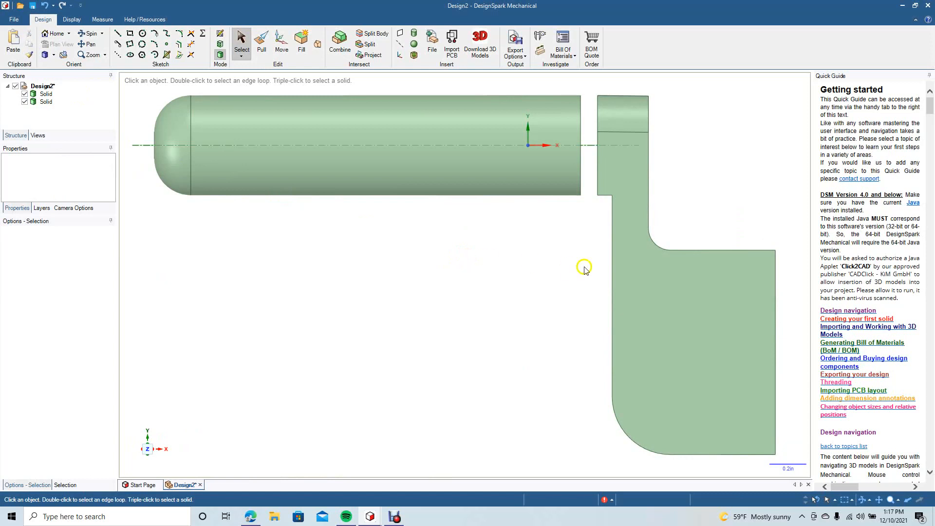
{"action": "left_click", "coordinate": [632, 207]}
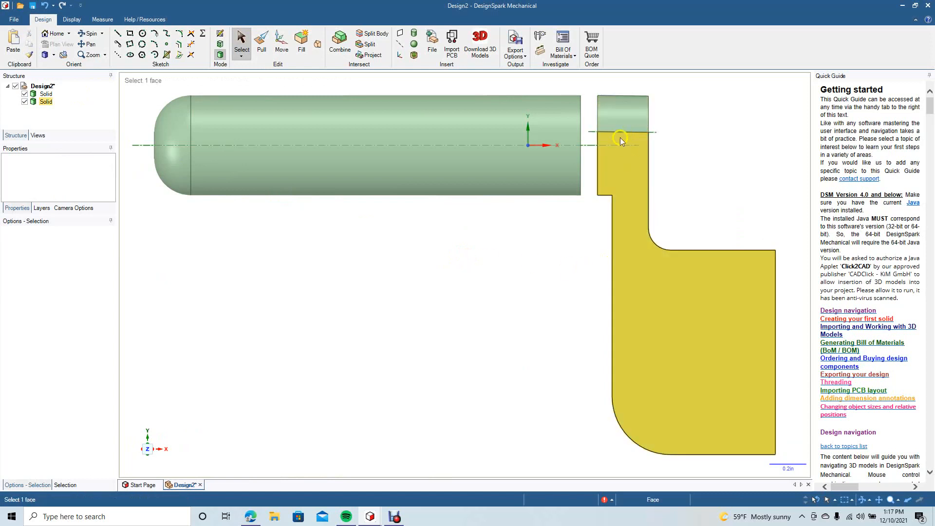
{"action": "left_click", "coordinate": [91, 35]}
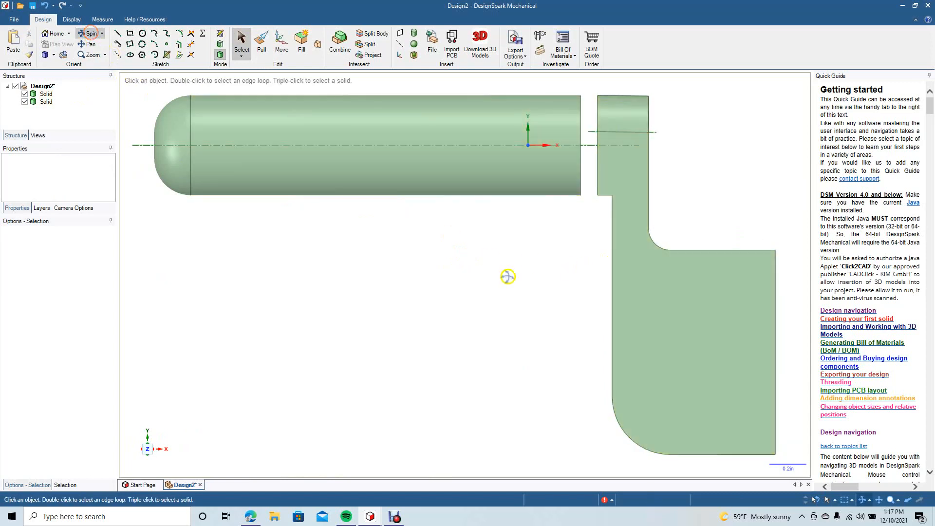
{"action": "left_click_drag", "start_coordinate": [530, 292], "coordinate": [394, 291]}
{"action": "left_click", "coordinate": [241, 43]}
{"action": "left_click", "coordinate": [458, 159]}
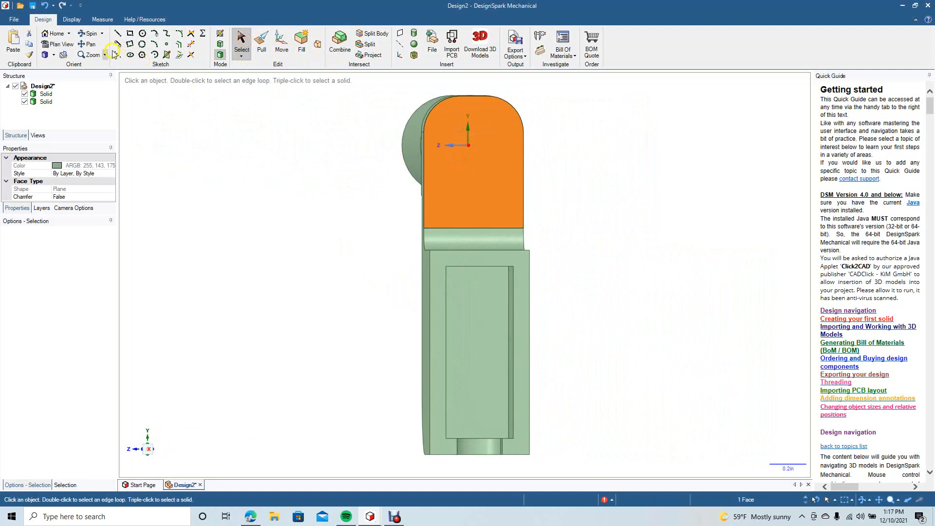
{"action": "left_click", "coordinate": [58, 45]}
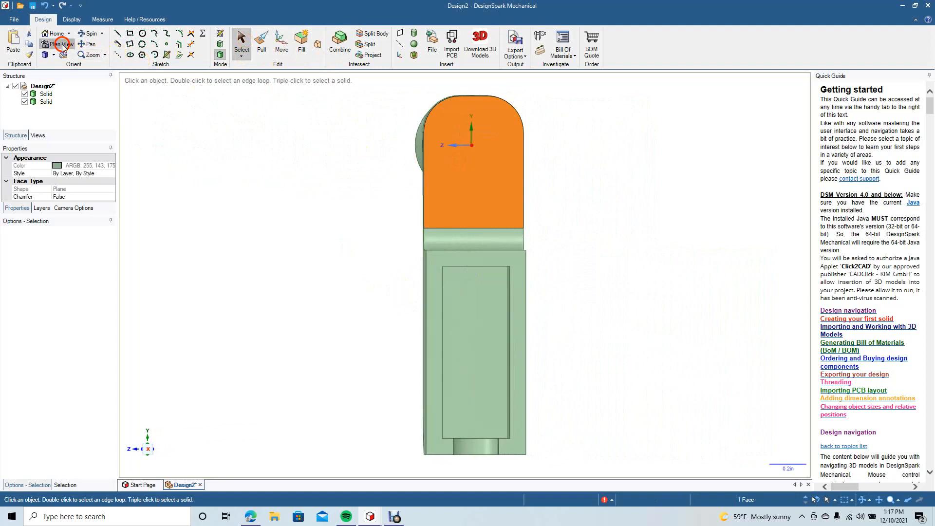
{"action": "left_click", "coordinate": [142, 36]}
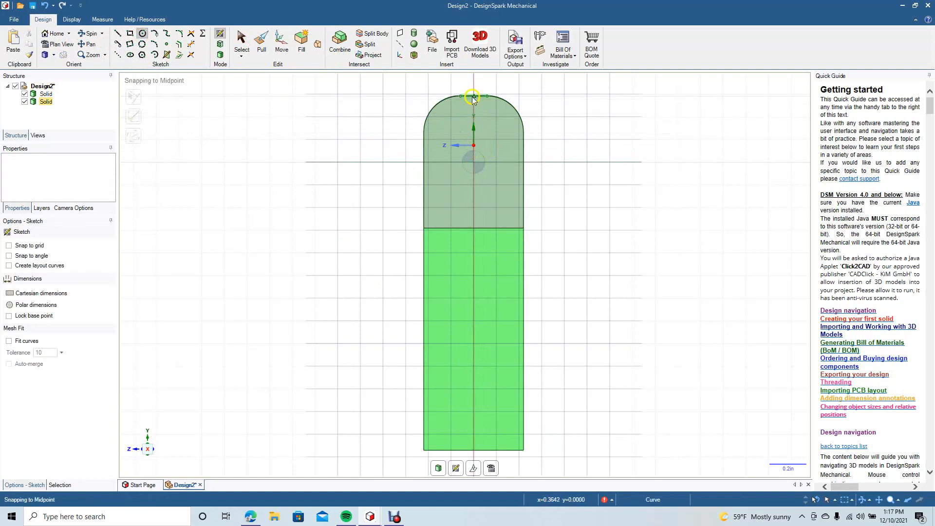
{"action": "left_click", "coordinate": [97, 34]}
{"action": "left_click_drag", "start_coordinate": [247, 207], "coordinate": [337, 209]}
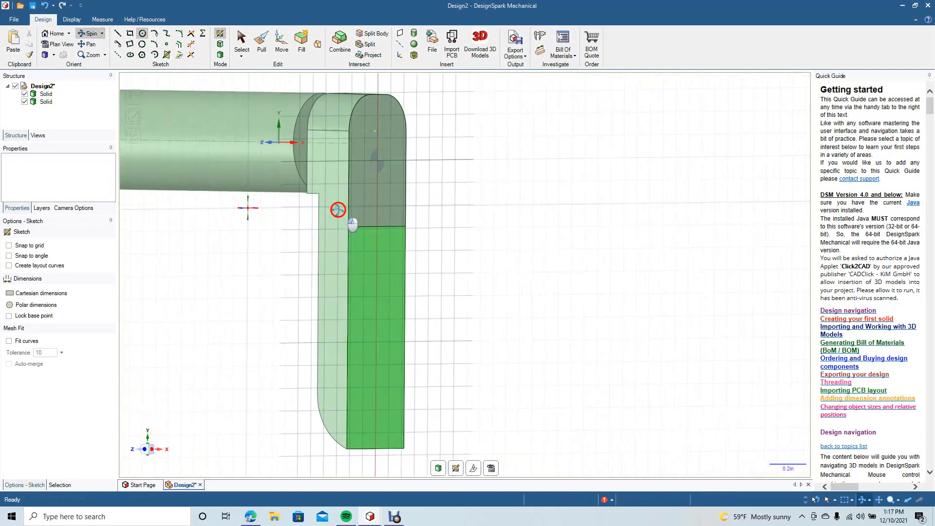
In a top view, select the whole handle body and move it along its axis away from the arm until its flat end meets the origin.
{"action": "left_click", "coordinate": [54, 55]}
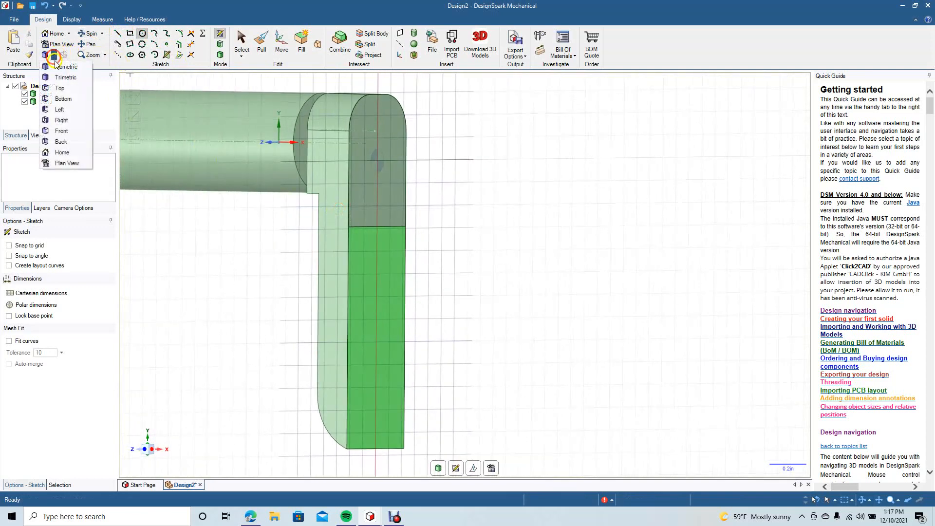
{"action": "left_click", "coordinate": [63, 86]}
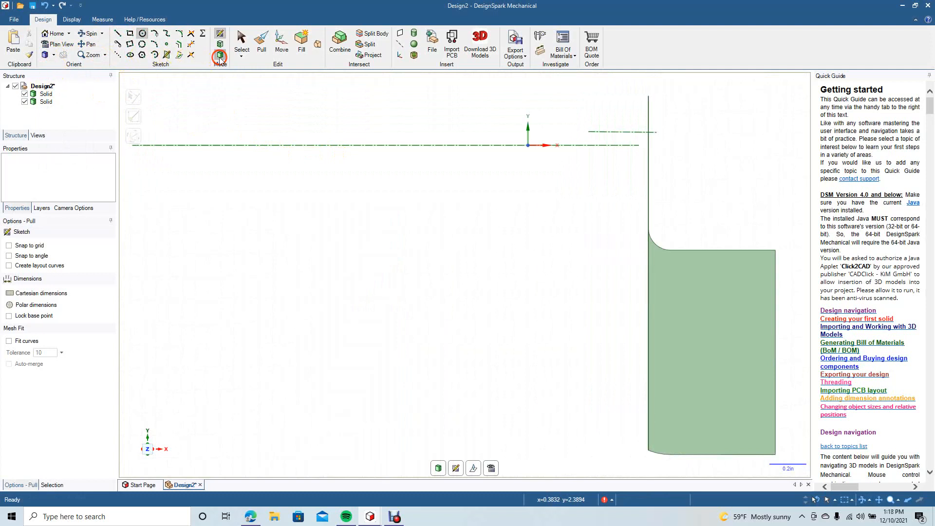
{"action": "left_click", "coordinate": [220, 57]}
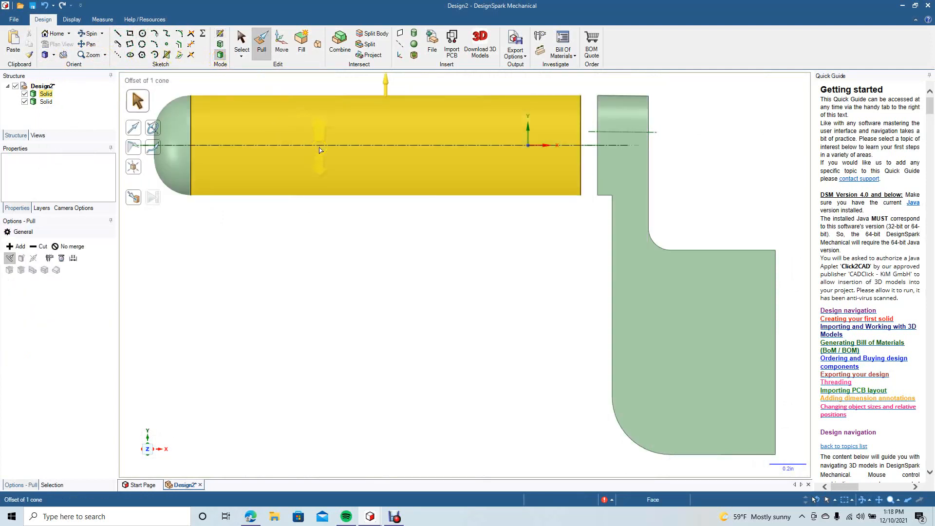
{"action": "left_click", "coordinate": [320, 150]}
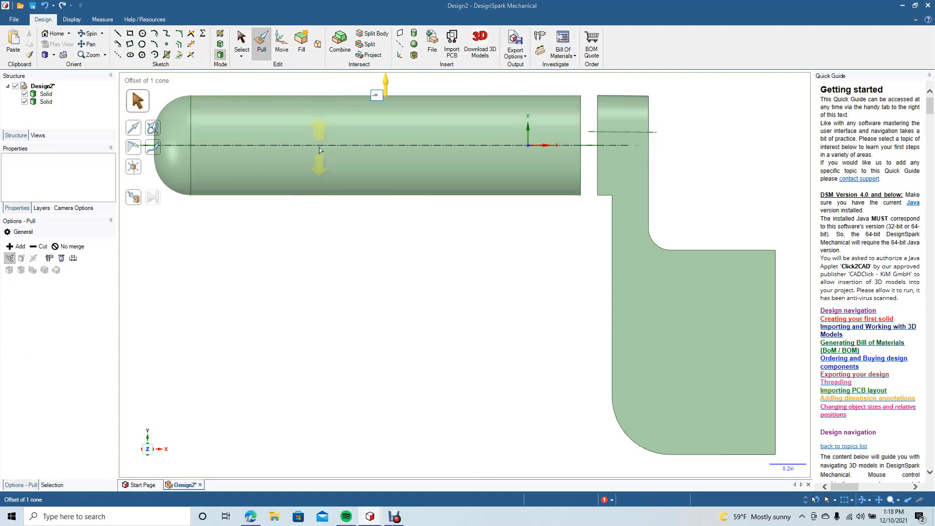
{"action": "left_click", "coordinate": [330, 234]}
{"action": "scroll", "coordinate": [330, 236], "scroll_direction": "down", "scroll_amount": 3}
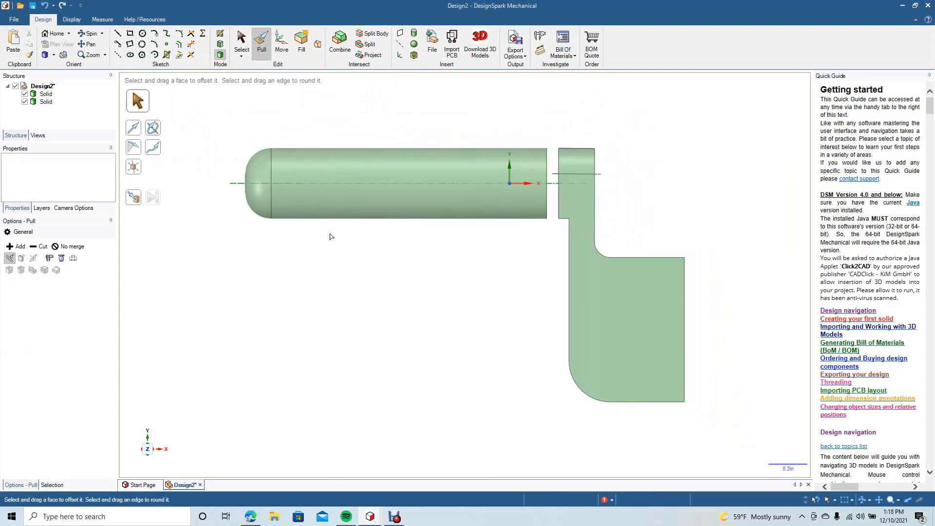
{"action": "left_click_drag", "start_coordinate": [285, 182], "coordinate": [525, 244]}
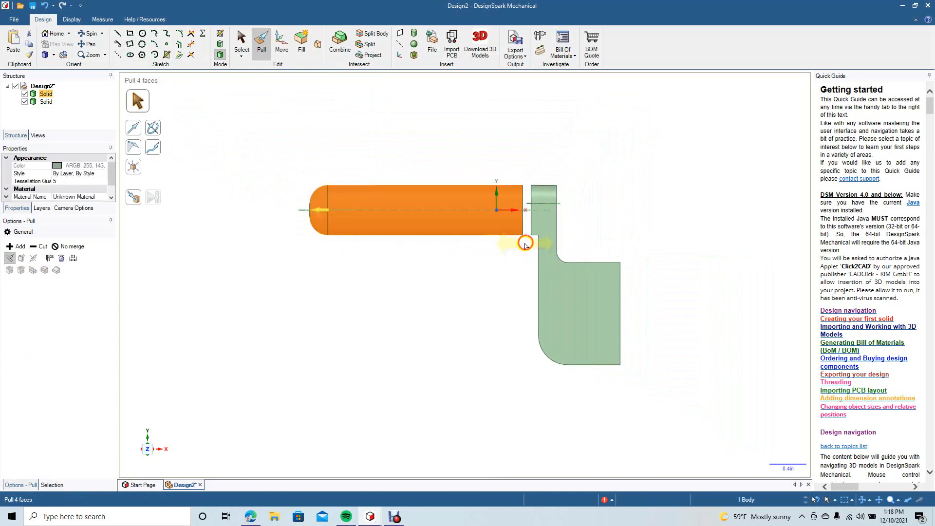
{"action": "left_click", "coordinate": [282, 41]}
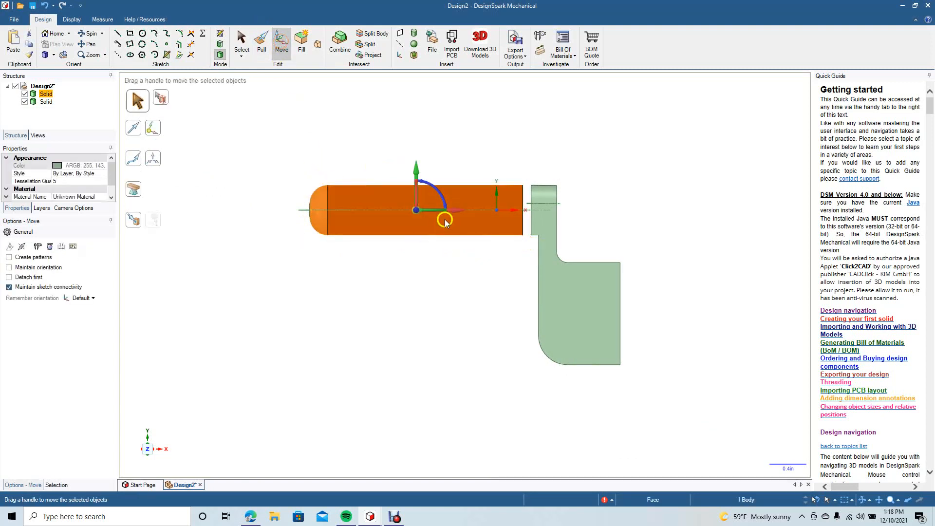
{"action": "left_click_drag", "start_coordinate": [455, 218], "coordinate": [429, 217]}
{"action": "left_click", "coordinate": [241, 46]}
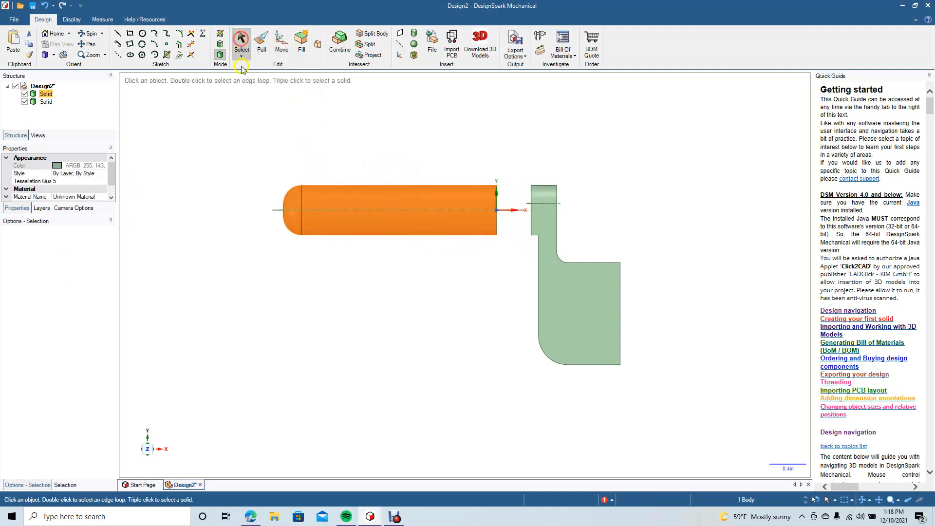
{"action": "left_click", "coordinate": [208, 119]}
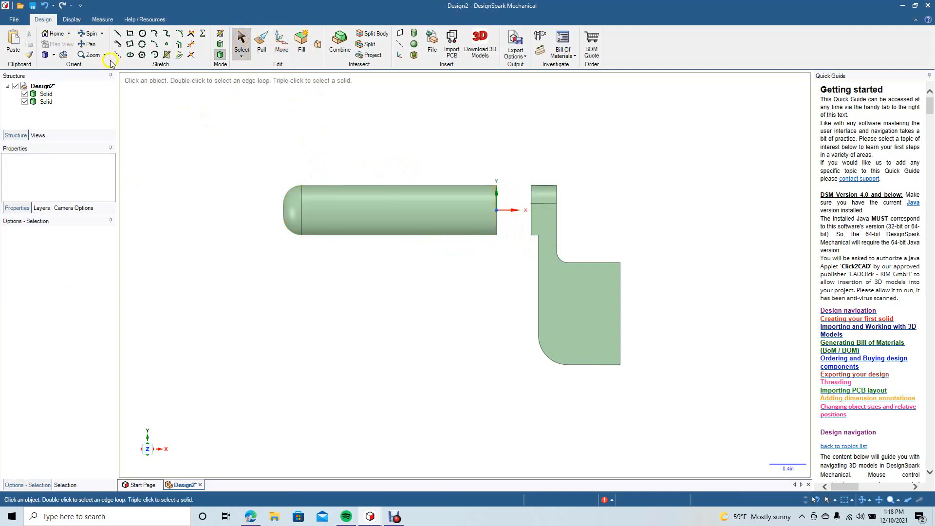
Select the handle's flat circular end face that faces the arm and set a plan view of it.
{"action": "left_click", "coordinate": [95, 35]}
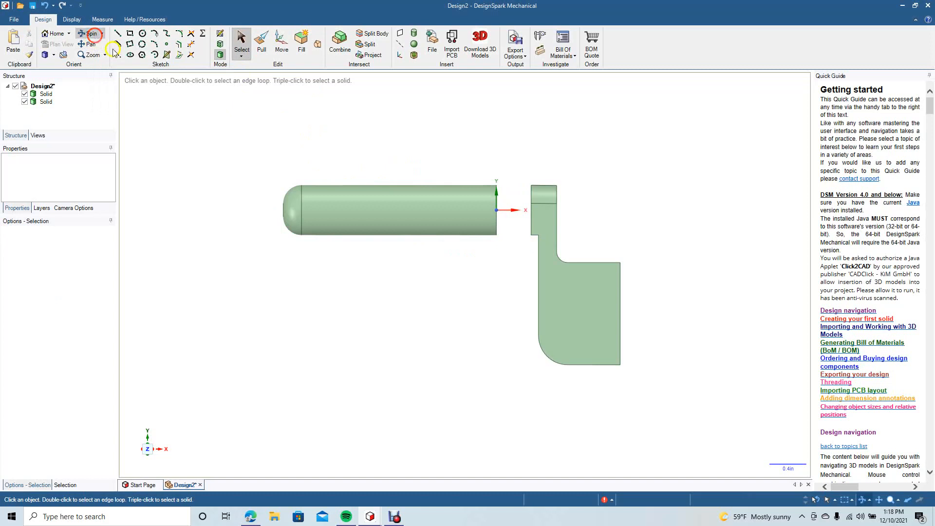
{"action": "left_click_drag", "start_coordinate": [374, 141], "coordinate": [298, 151]}
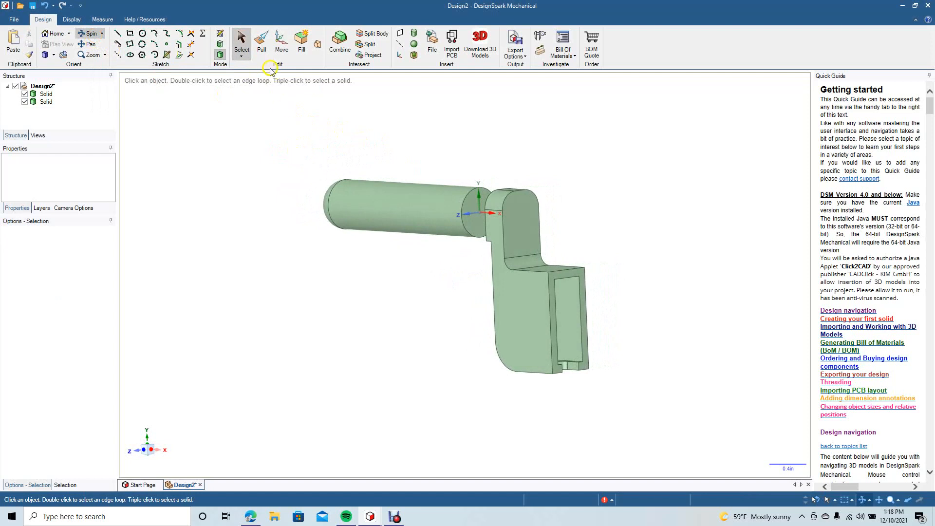
{"action": "left_click", "coordinate": [241, 41]}
{"action": "left_click", "coordinate": [477, 225]}
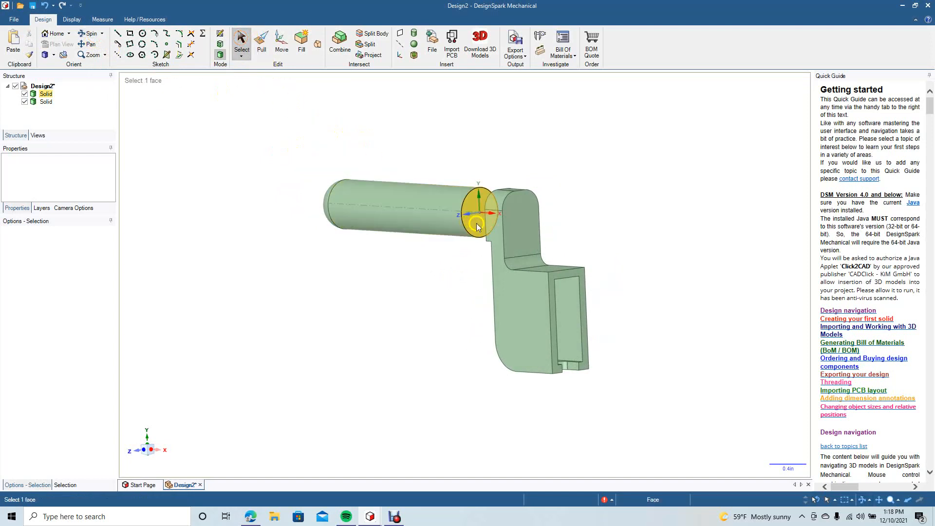
{"action": "left_click", "coordinate": [50, 46]}
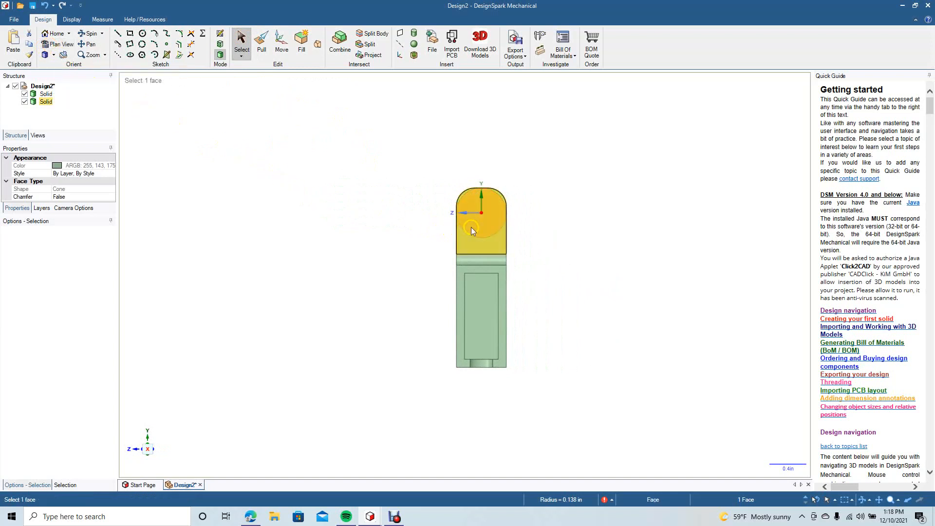
Sketch a 0.2 in diameter circle centred on the origin on the handle's flat end face.
{"action": "scroll", "coordinate": [471, 227], "scroll_direction": "up", "scroll_amount": 5}
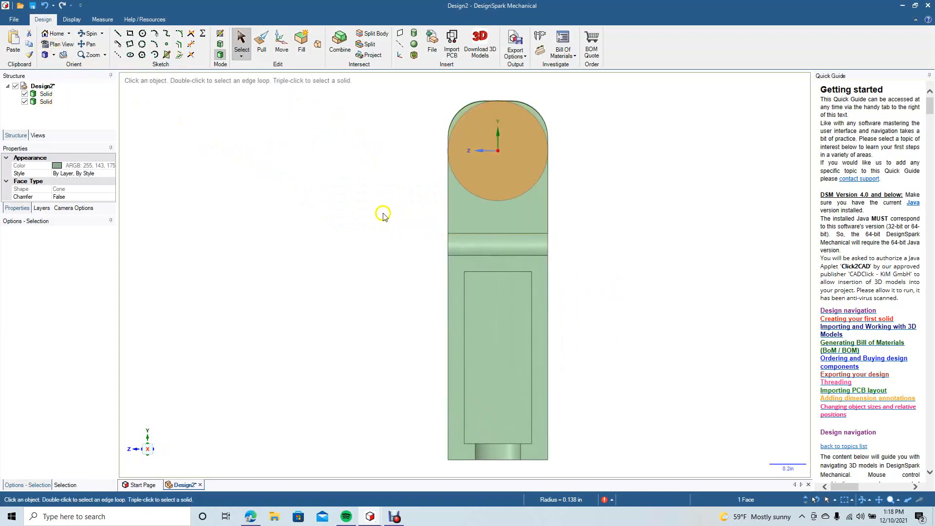
{"action": "left_click", "coordinate": [145, 36]}
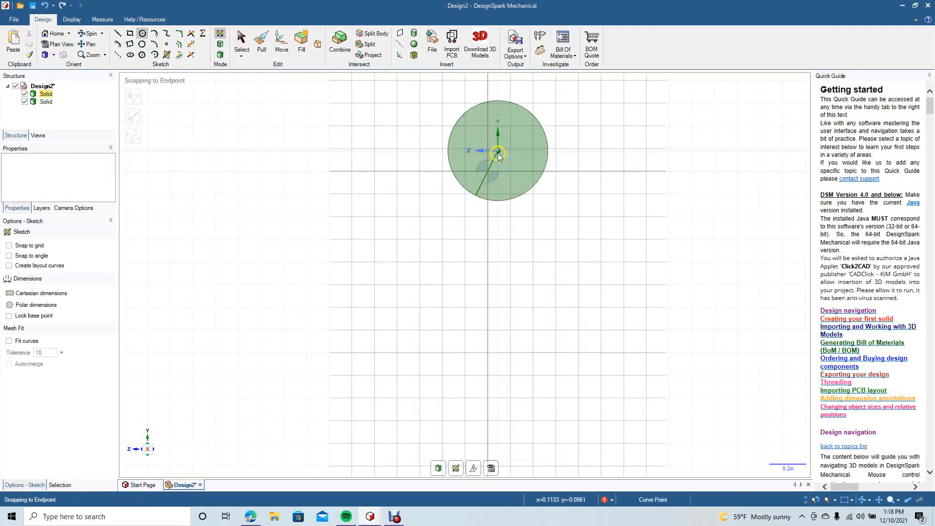
{"action": "left_click", "coordinate": [498, 153]}
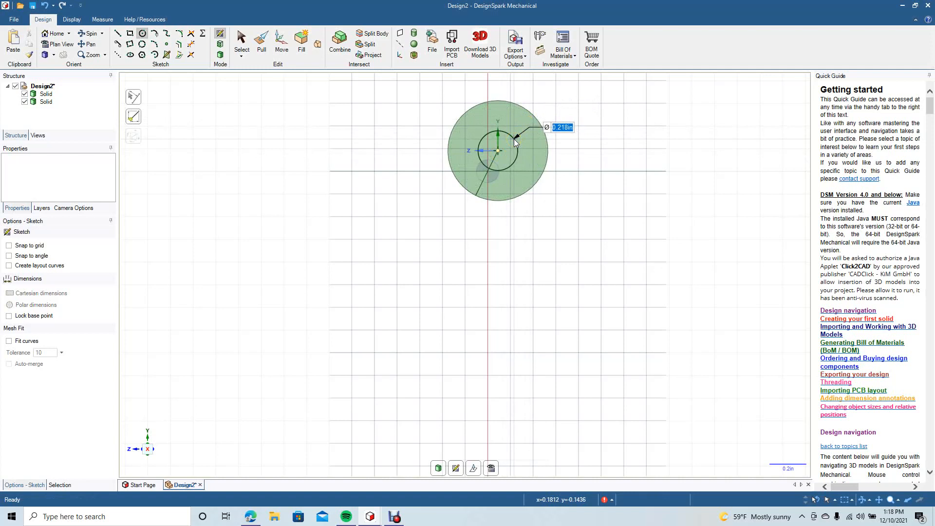
{"action": "type", "text": "0.2"}
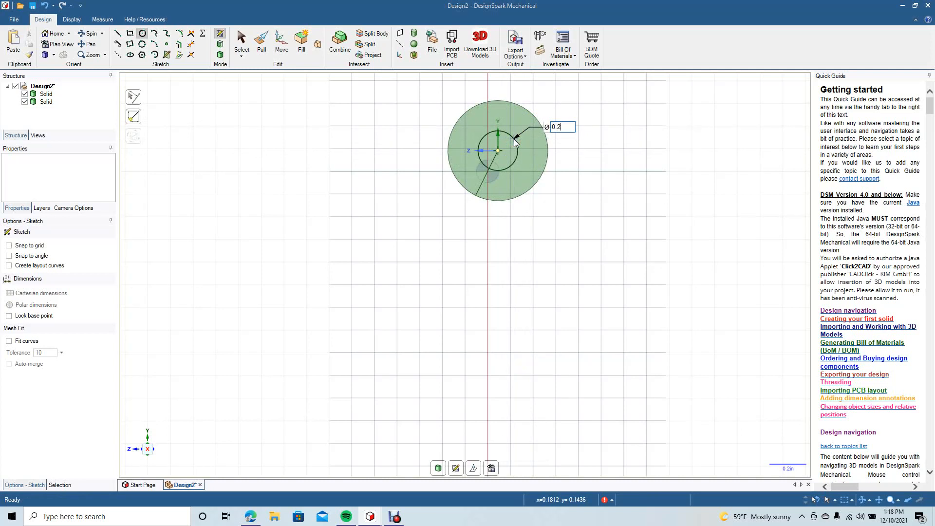
{"action": "key", "text": "Return"}
{"action": "left_click", "coordinate": [241, 41]}
Switch to 3D mode and pull the circle on the handle's end through the arm to form a pin protruding beyond it.
{"action": "left_click", "coordinate": [91, 32]}
{"action": "left_click_drag", "start_coordinate": [235, 190], "coordinate": [286, 195]}
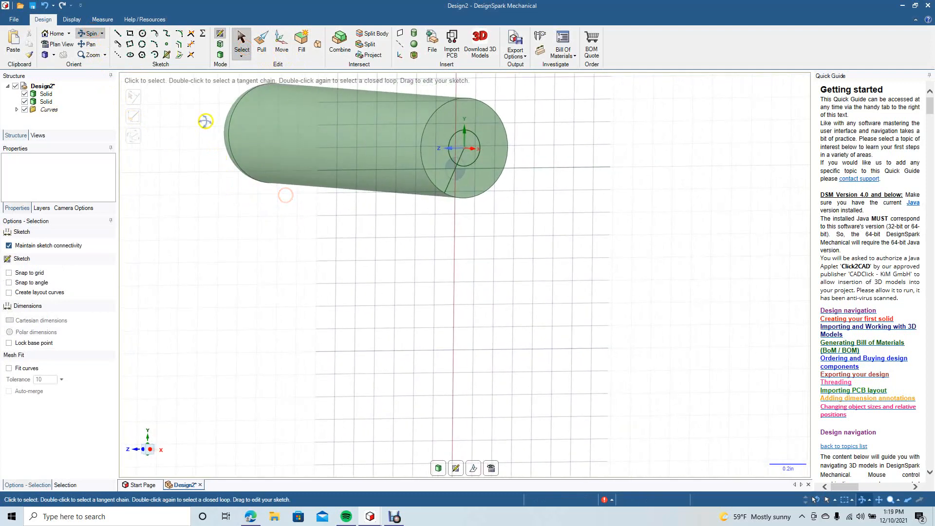
{"action": "left_click", "coordinate": [221, 54]}
{"action": "left_click", "coordinate": [89, 33]}
{"action": "left_click_drag", "start_coordinate": [323, 325], "coordinate": [363, 330]}
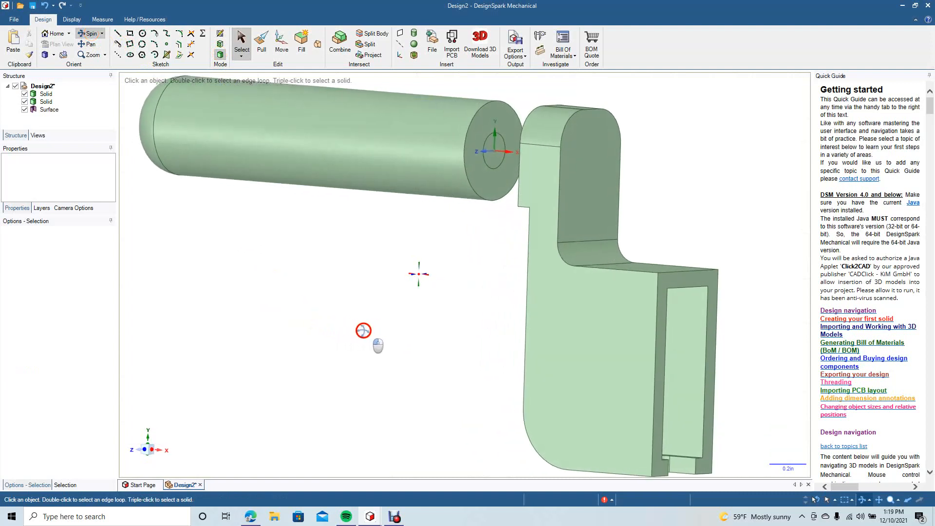
{"action": "left_click", "coordinate": [261, 44]}
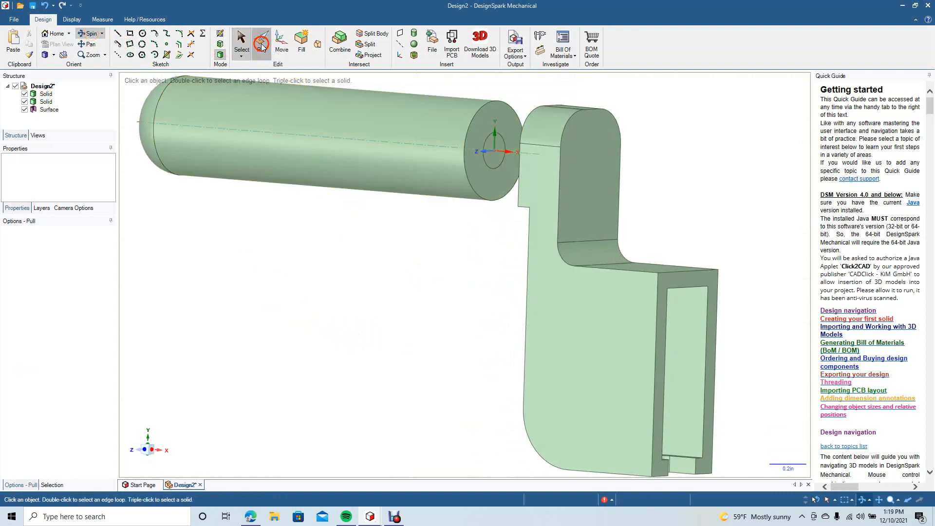
{"action": "left_click", "coordinate": [452, 157]}
{"action": "left_click_drag", "start_coordinate": [488, 159], "coordinate": [603, 203]}
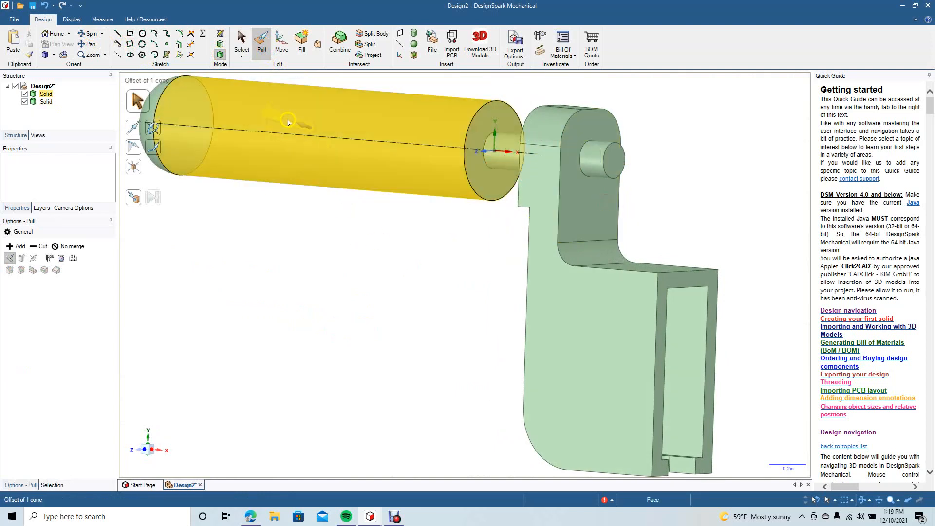
{"action": "left_click", "coordinate": [244, 49]}
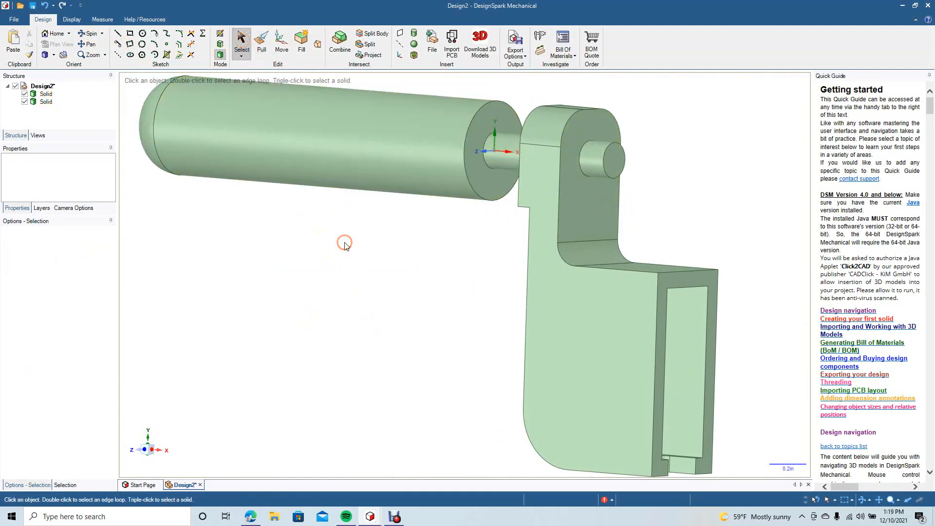
Select the arm's flat outer face around the pin and set a plan view of it.
{"action": "left_click", "coordinate": [54, 54]}
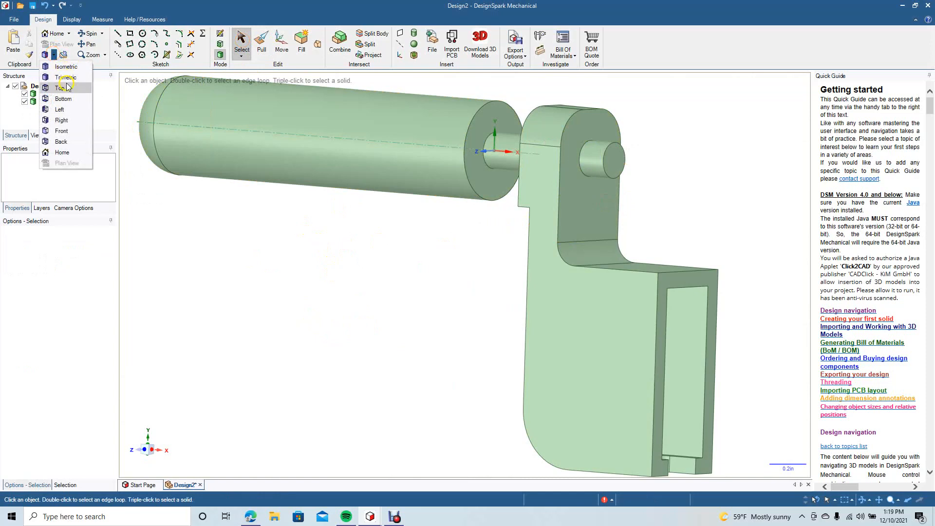
{"action": "left_click", "coordinate": [67, 85]}
{"action": "left_click", "coordinate": [89, 34]}
{"action": "left_click_drag", "start_coordinate": [423, 290], "coordinate": [284, 289]}
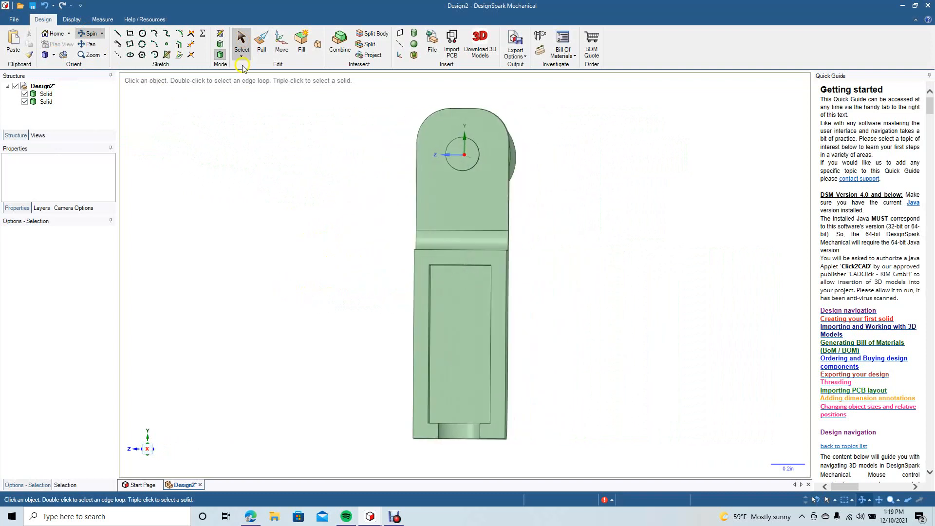
{"action": "left_click", "coordinate": [442, 124]}
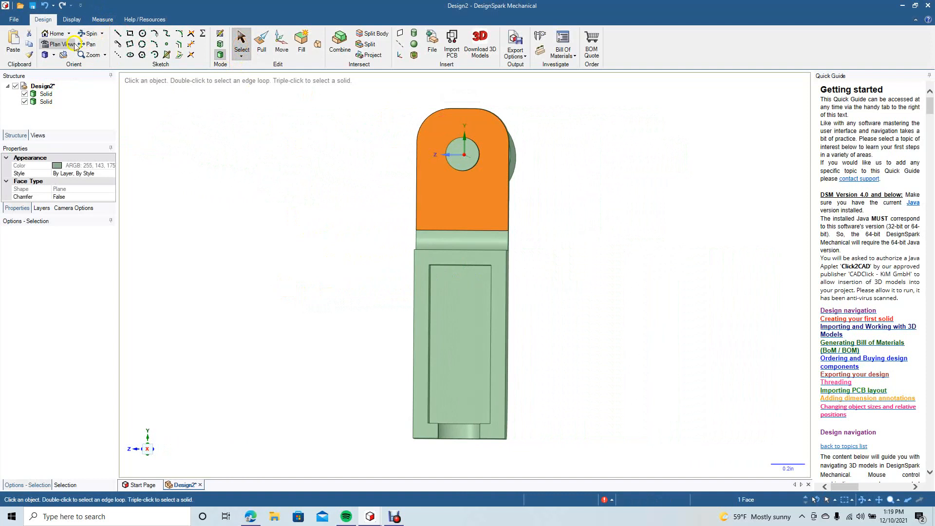
{"action": "left_click", "coordinate": [67, 45]}
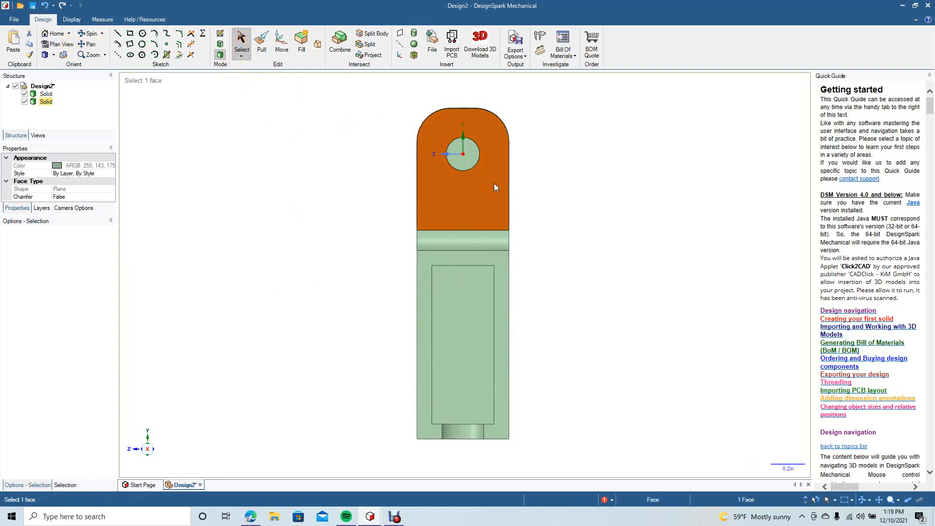
Sketch a 0.23 in diameter circle concentric with the pin on the arm's outer face.
{"action": "scroll", "coordinate": [494, 186], "scroll_direction": "up", "scroll_amount": 5}
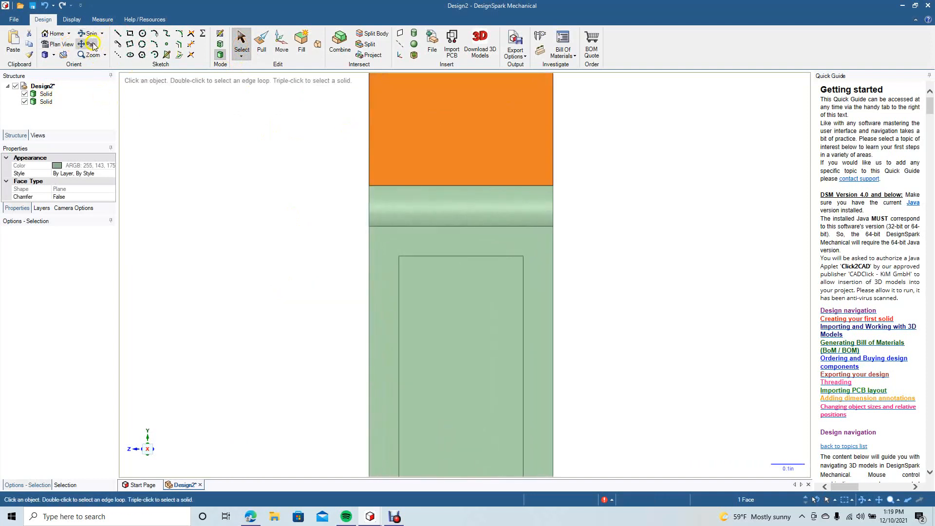
{"action": "left_click_drag", "start_coordinate": [196, 169], "coordinate": [196, 344]}
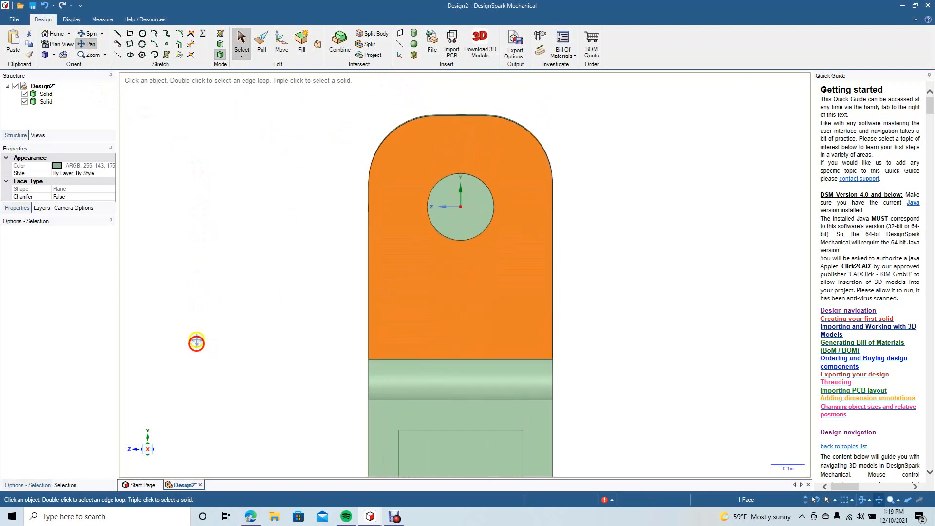
{"action": "left_click", "coordinate": [143, 34]}
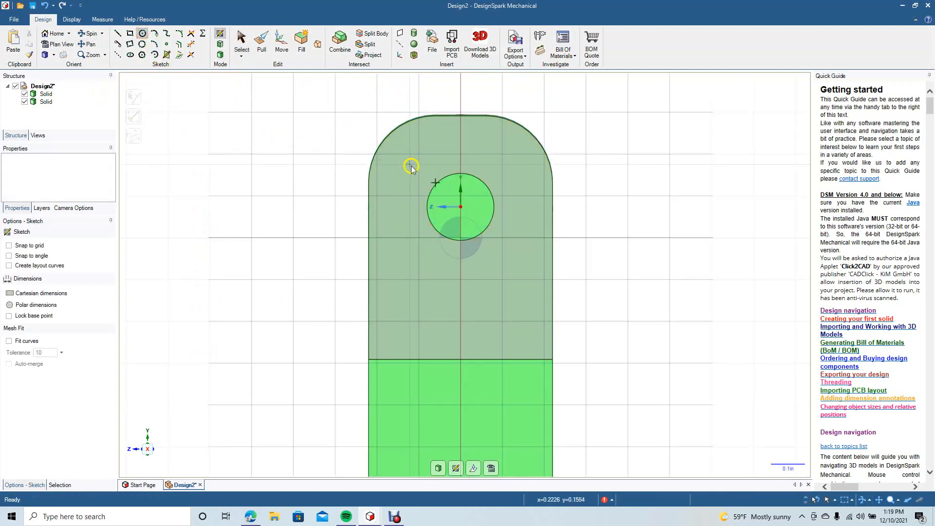
{"action": "left_click", "coordinate": [460, 207]}
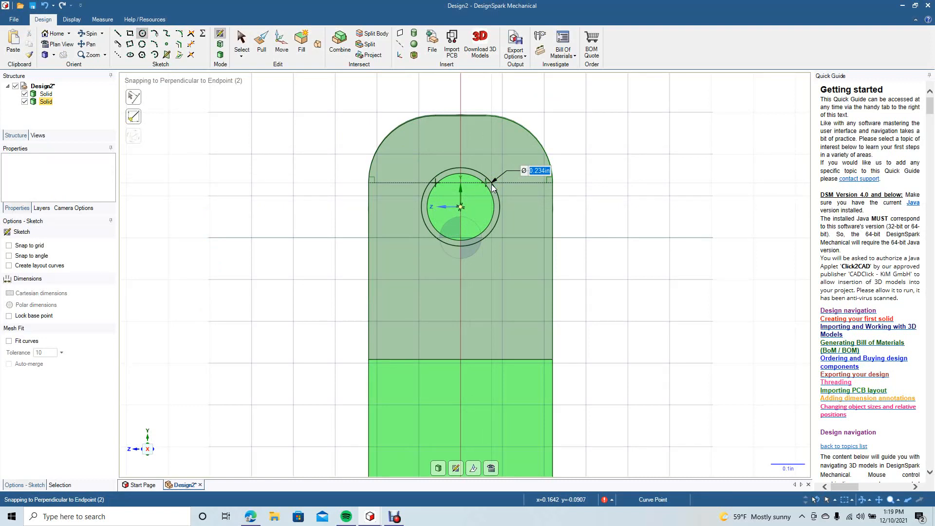
{"action": "type", "text": "0."}
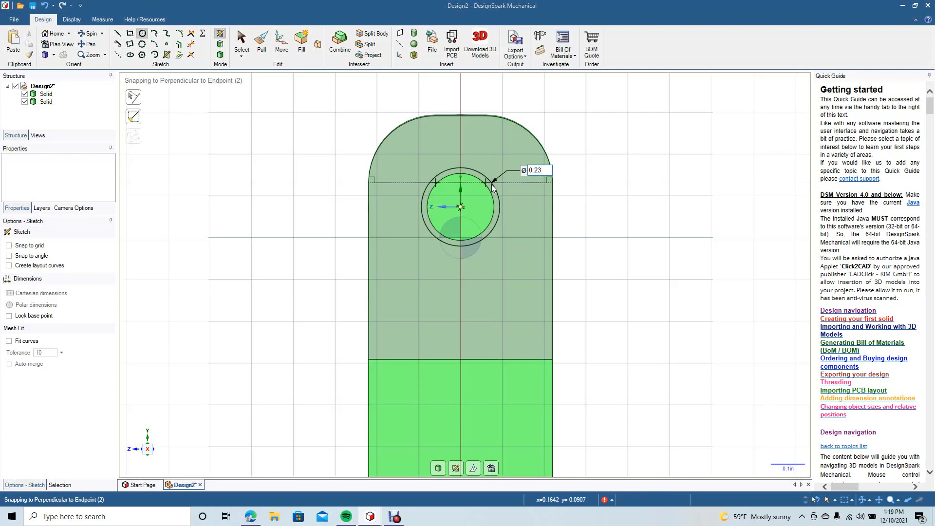
{"action": "key", "text": "Return"}
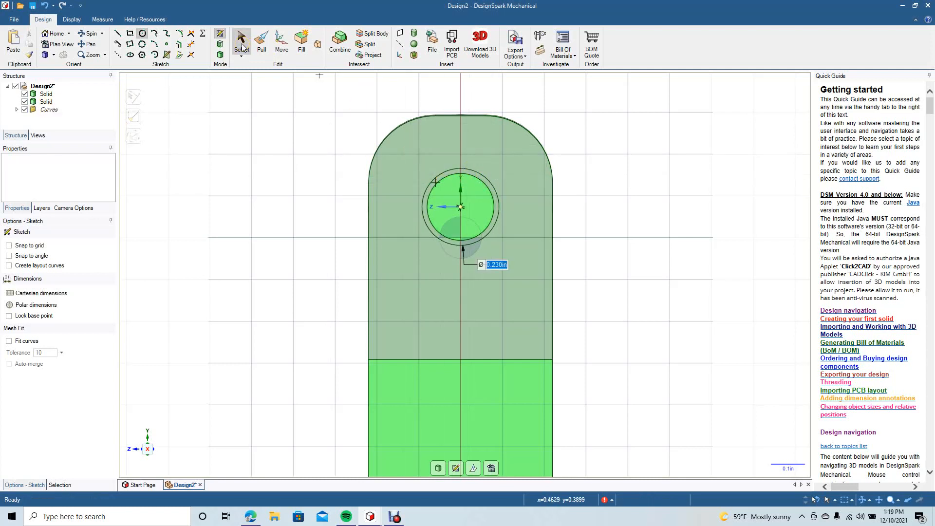
{"action": "left_click", "coordinate": [241, 46]}
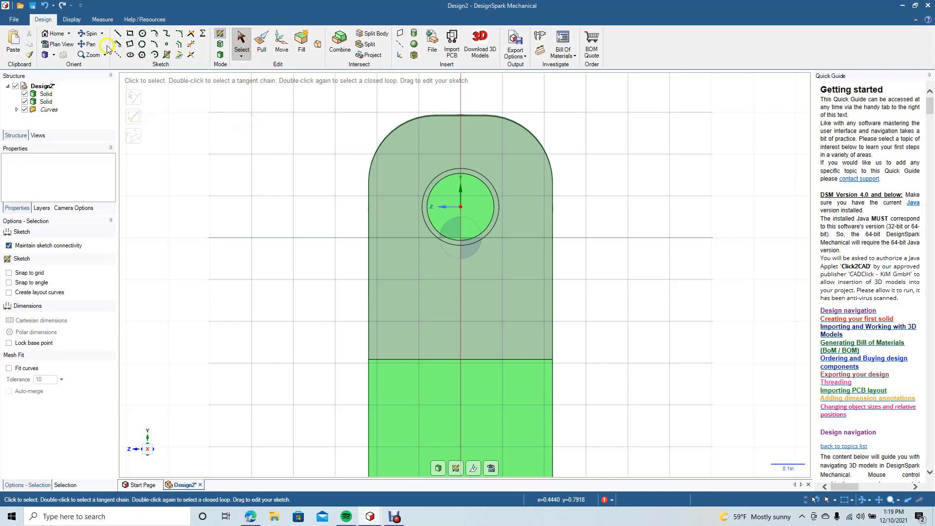
Pull the circular face inside the ring back through the arm toward the handle, cutting away the pin.
{"action": "left_click", "coordinate": [91, 33]}
{"action": "left_click_drag", "start_coordinate": [199, 243], "coordinate": [269, 258]}
{"action": "scroll", "coordinate": [270, 258], "scroll_direction": "down", "scroll_amount": 5, "text": "ctrl"}
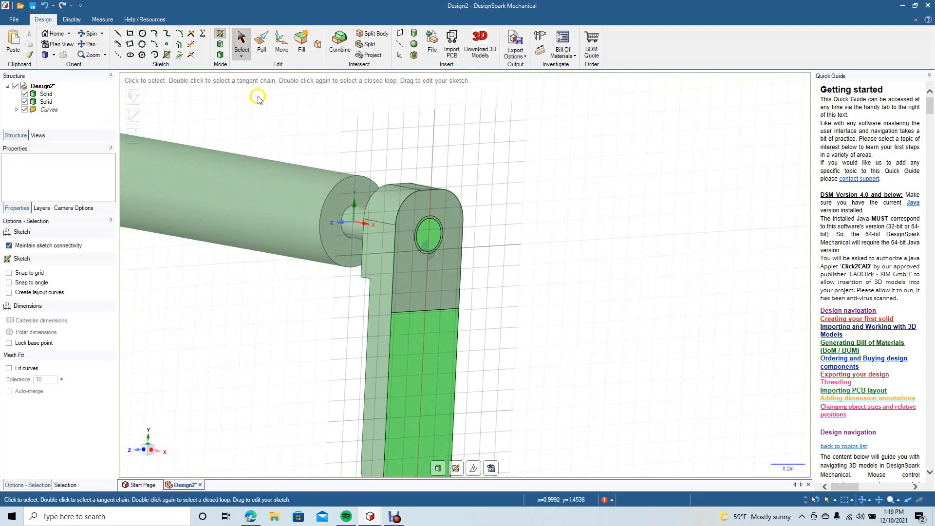
{"action": "left_click", "coordinate": [263, 46]}
{"action": "left_click", "coordinate": [444, 236]}
{"action": "left_click_drag", "start_coordinate": [458, 237], "coordinate": [371, 220]}
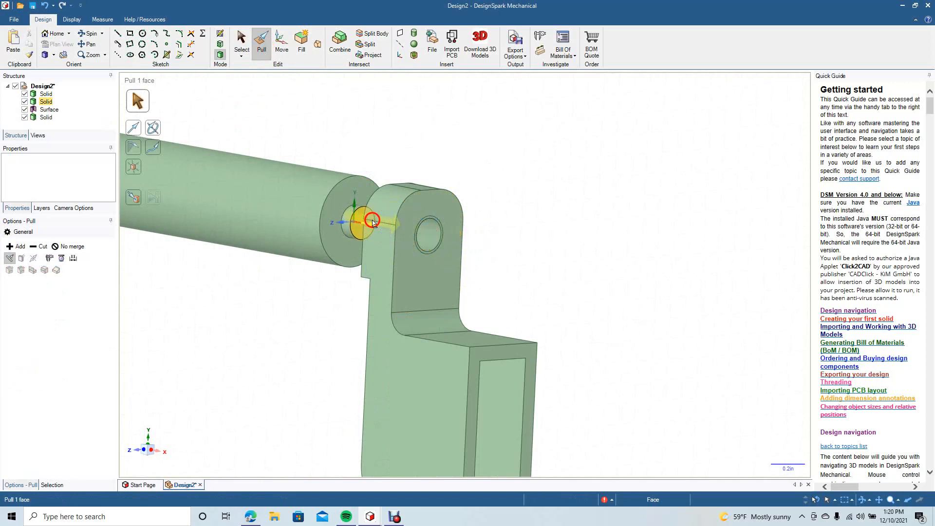
{"action": "left_click", "coordinate": [468, 246]}
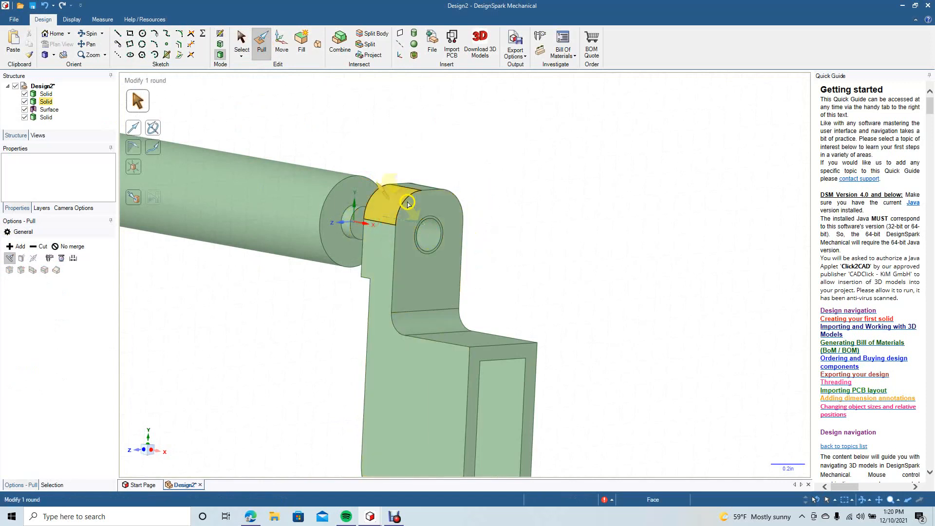
Cut the thin ring face around the hole through the arm by pulling it up to the arm's handle-side edge.
{"action": "left_click", "coordinate": [89, 33]}
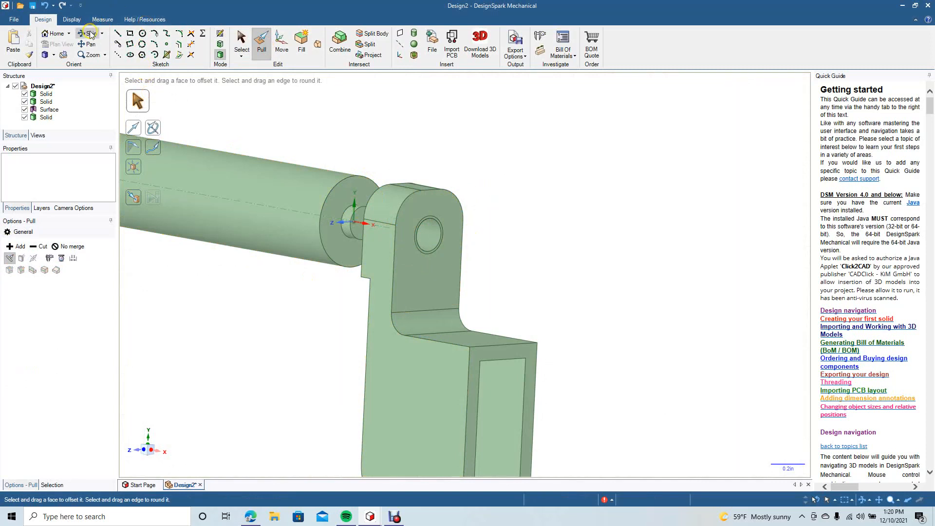
{"action": "left_click_drag", "start_coordinate": [485, 226], "coordinate": [455, 225]}
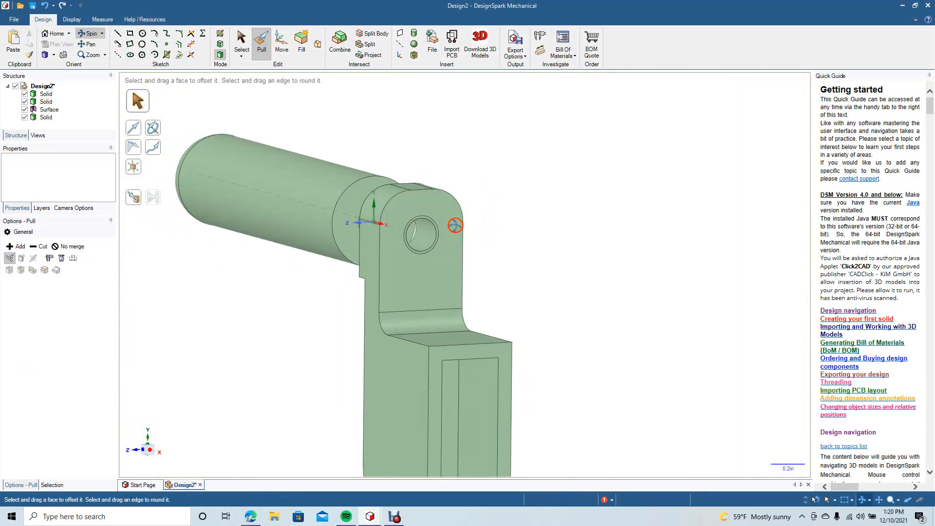
{"action": "left_click", "coordinate": [241, 40]}
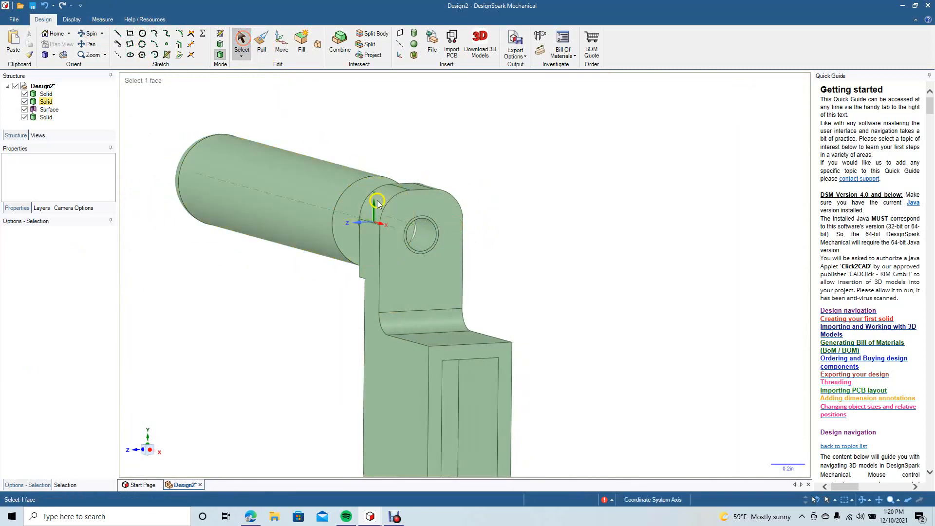
{"action": "left_click", "coordinate": [413, 220]}
{"action": "left_click", "coordinate": [422, 221]}
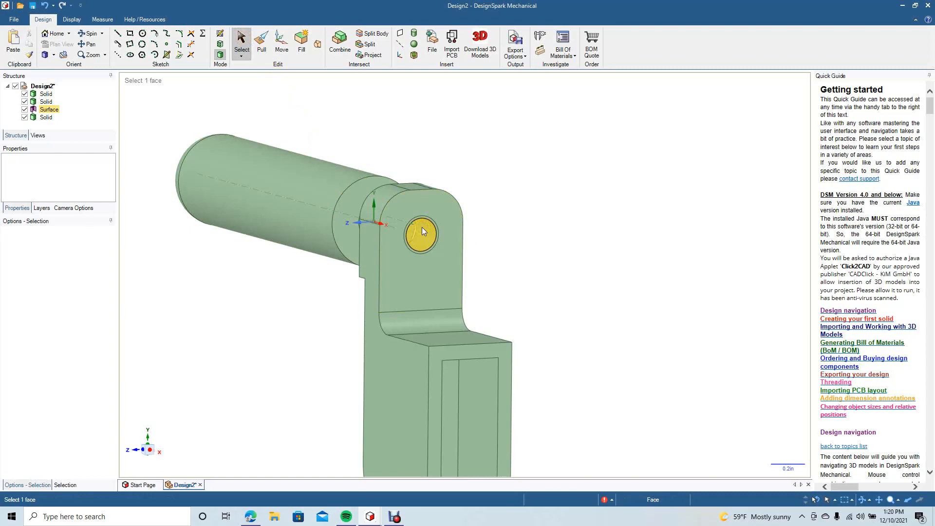
{"action": "scroll", "coordinate": [422, 226], "scroll_direction": "up", "scroll_amount": 5}
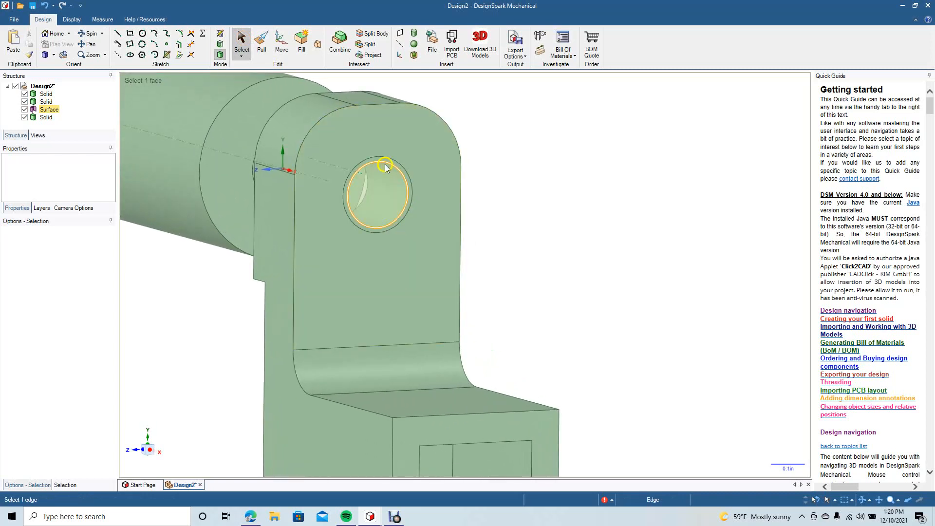
{"action": "left_click", "coordinate": [384, 164]}
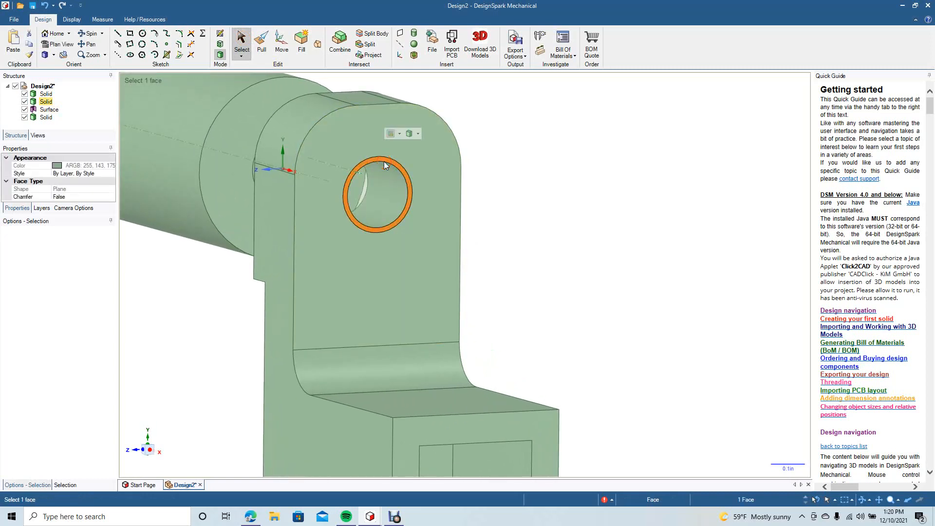
{"action": "left_click", "coordinate": [261, 43]}
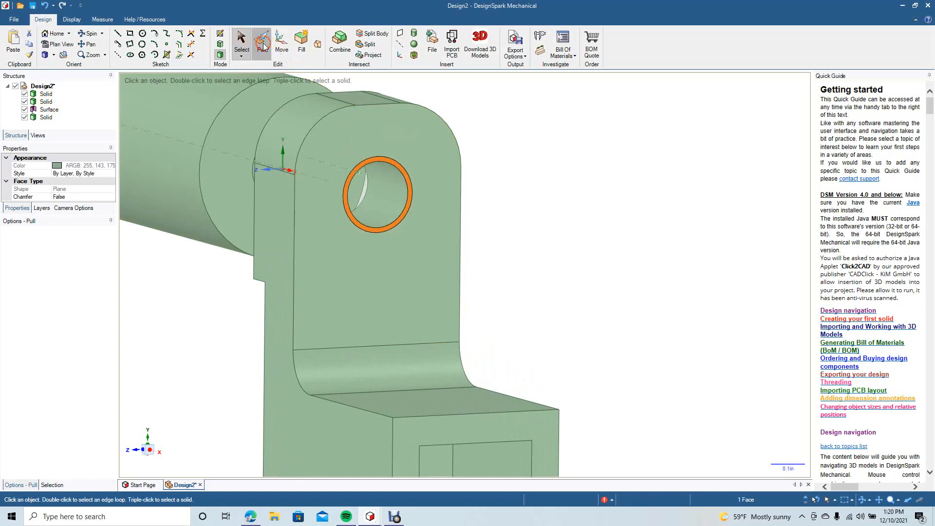
{"action": "left_click", "coordinate": [131, 199]}
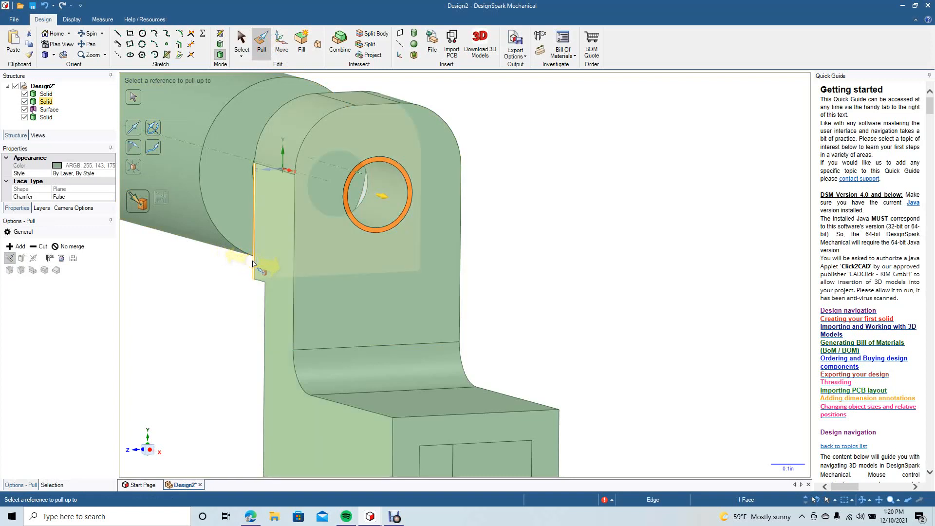
{"action": "left_click", "coordinate": [253, 263]}
Delete the leftover circular surface covering the arm's hole.
{"action": "left_click", "coordinate": [242, 42]}
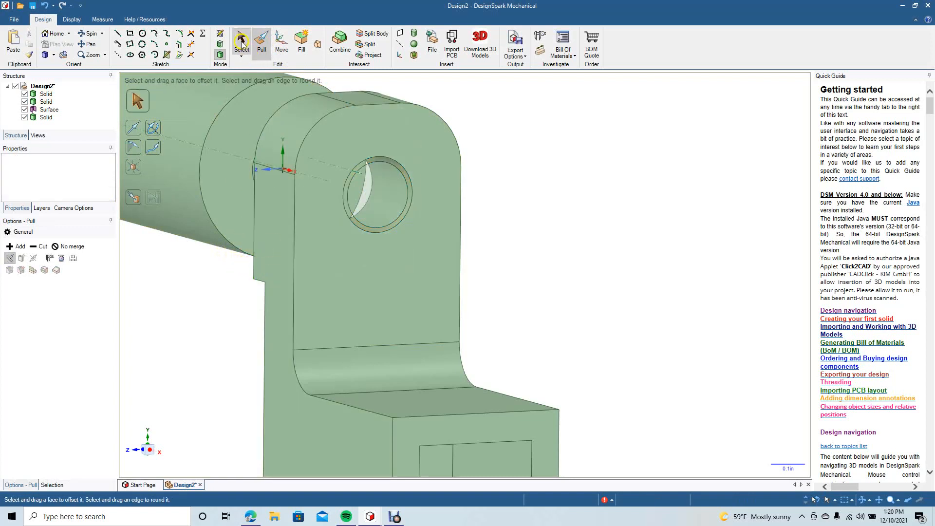
{"action": "left_click", "coordinate": [388, 201]}
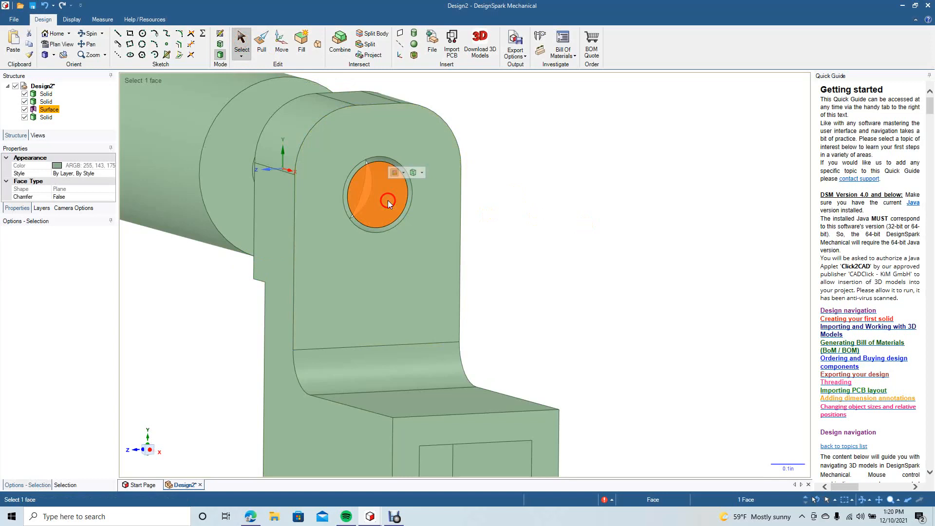
{"action": "key", "text": "Delete"}
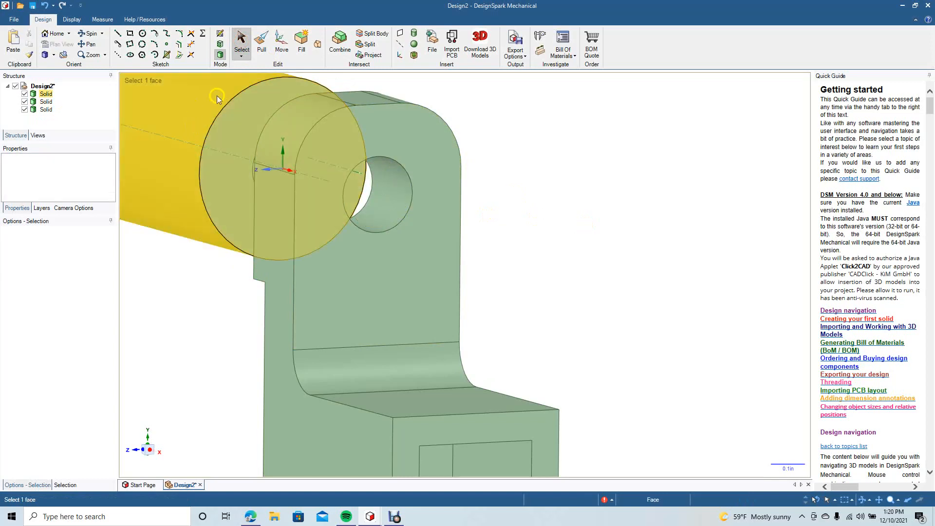
{"action": "left_click", "coordinate": [92, 33]}
{"action": "left_click_drag", "start_coordinate": [177, 282], "coordinate": [218, 284]}
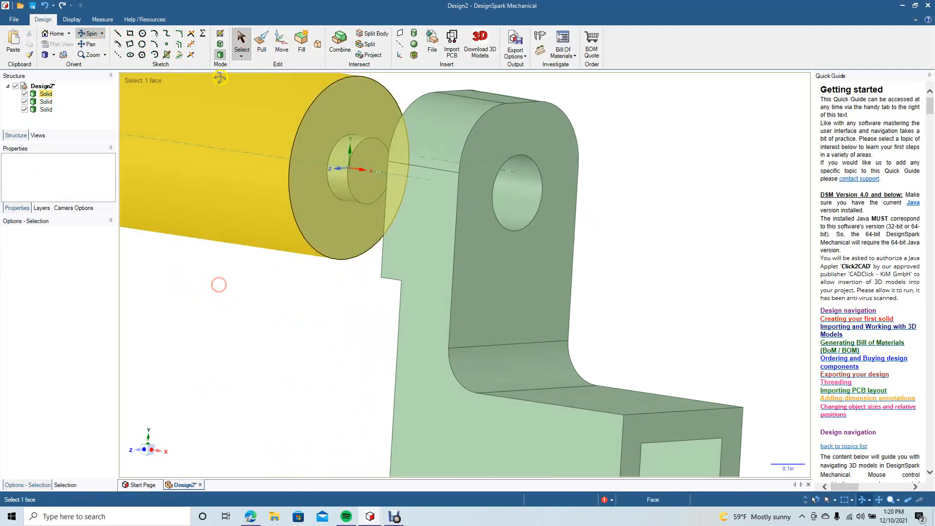
Pull the handle pin's circular end face through the arm's hole until it protrudes beyond the arm's outer side.
{"action": "left_click", "coordinate": [261, 48]}
{"action": "left_click", "coordinate": [365, 168]}
{"action": "left_click_drag", "start_coordinate": [365, 168], "coordinate": [534, 209]}
{"action": "left_click", "coordinate": [94, 33]}
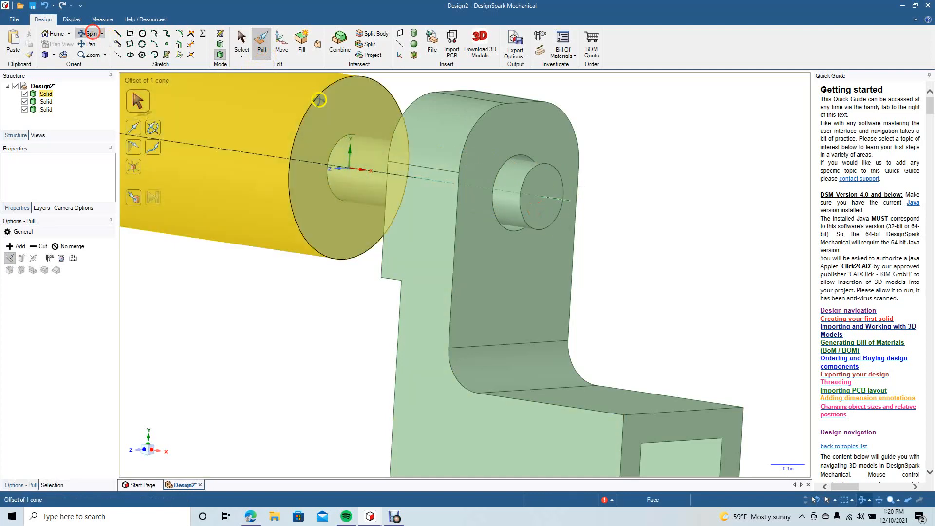
{"action": "left_click_drag", "start_coordinate": [659, 244], "coordinate": [699, 235]}
{"action": "left_click", "coordinate": [475, 379]}
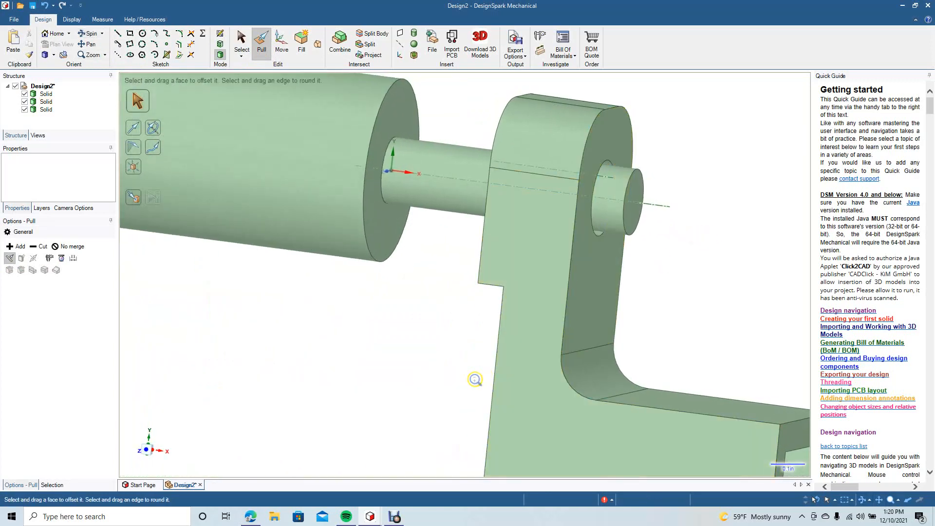
Undo the pin extension, the hole cuts and the 0.23 in circle, returning to the sketch plane on the arm's outer face.
{"action": "key", "text": "ctrl+z"}
{"action": "key", "text": "ctrl+z"}
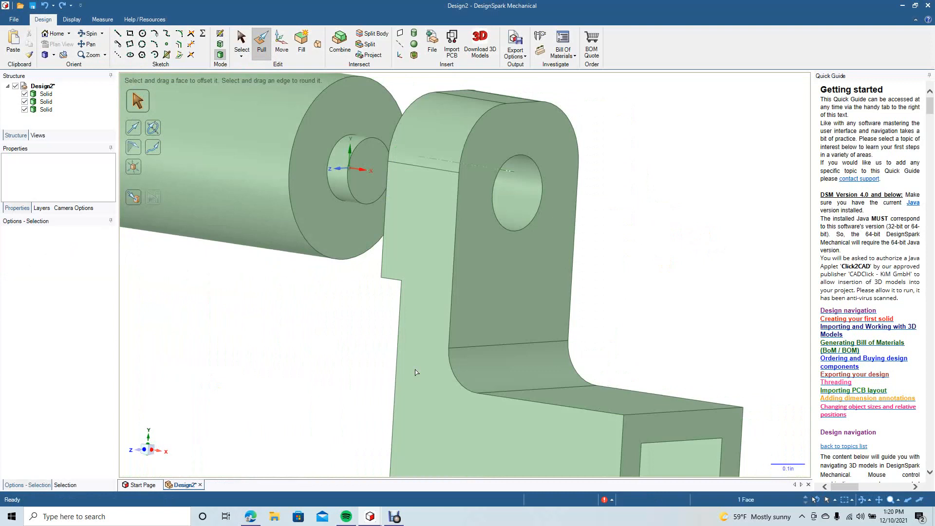
{"action": "key", "text": "p"}
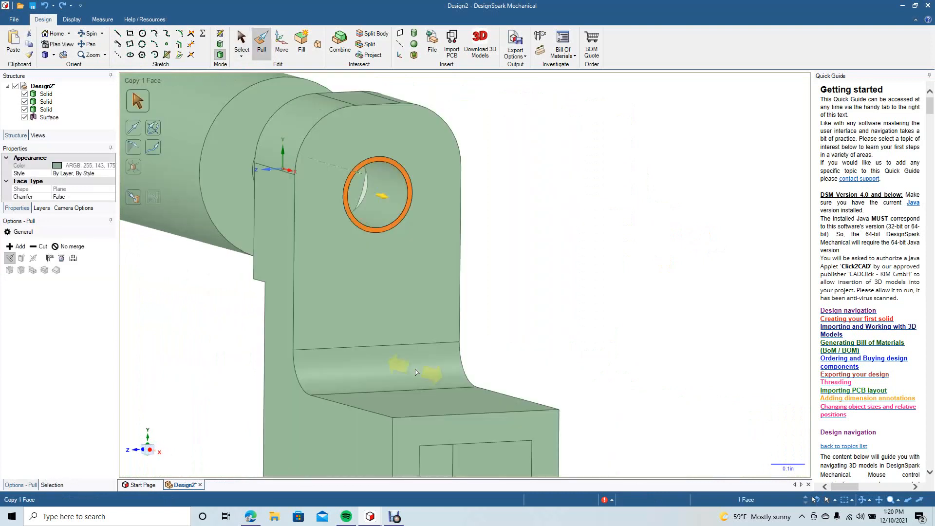
{"action": "key", "text": "ctrl+z"}
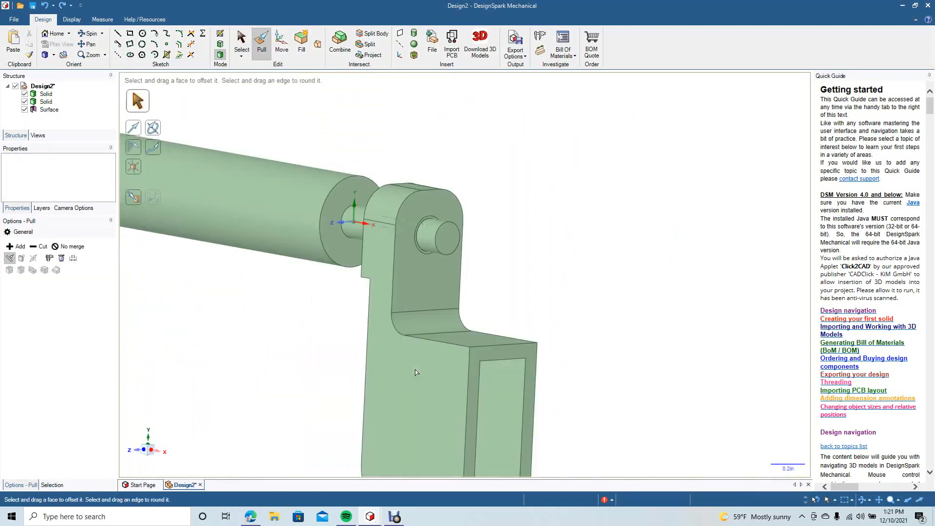
{"action": "key", "text": "ctrl+z"}
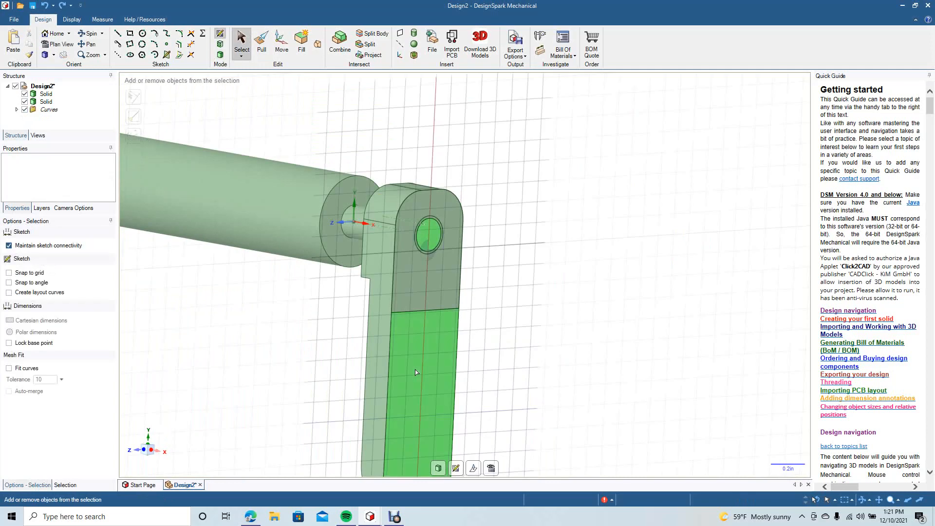
{"action": "key", "text": "ctrl+z"}
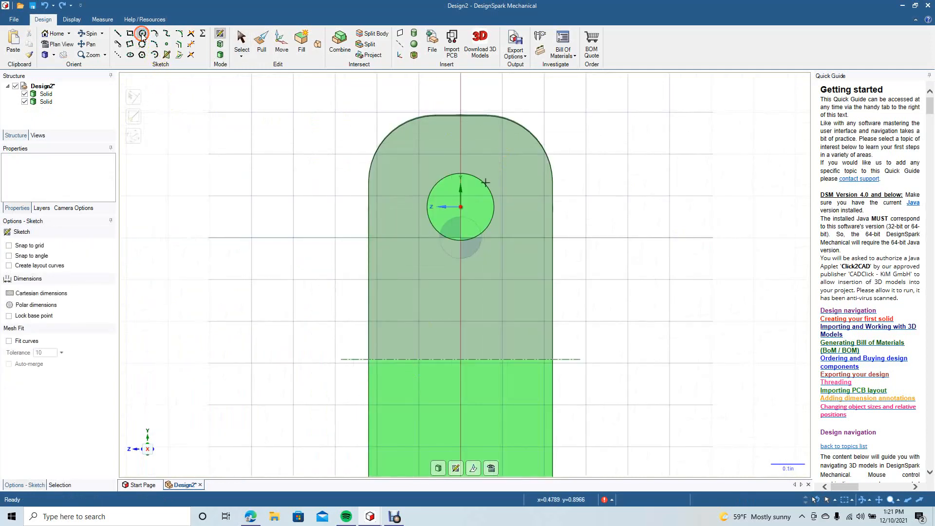
Sketch a 0.22 in diameter circle concentric with the pin on the arm's outer face.
{"action": "left_click", "coordinate": [462, 208]}
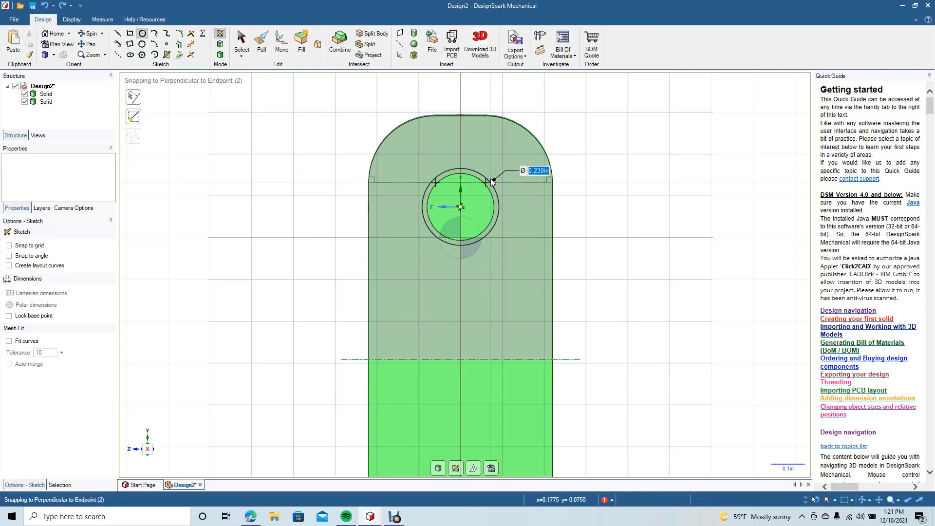
{"action": "type", "text": "0"}
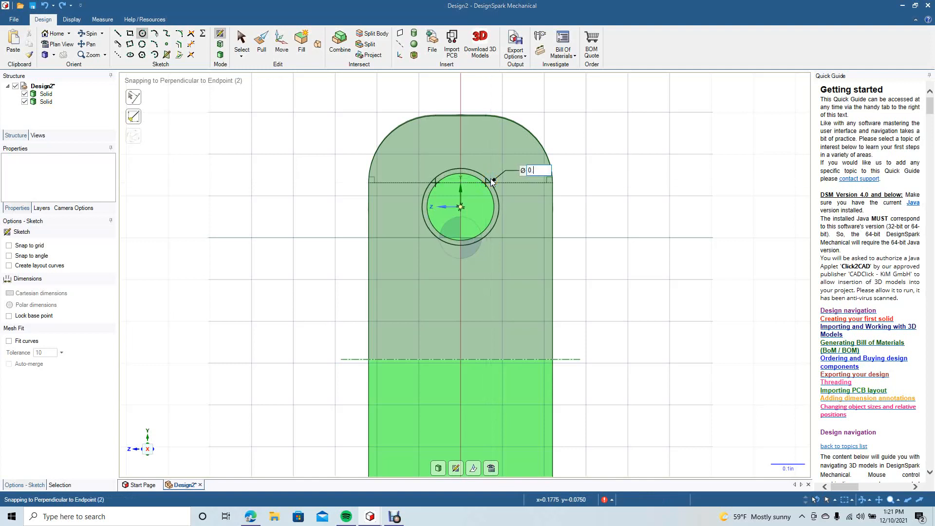
{"action": "type", "text": ".22"}
{"action": "key", "text": "Return"}
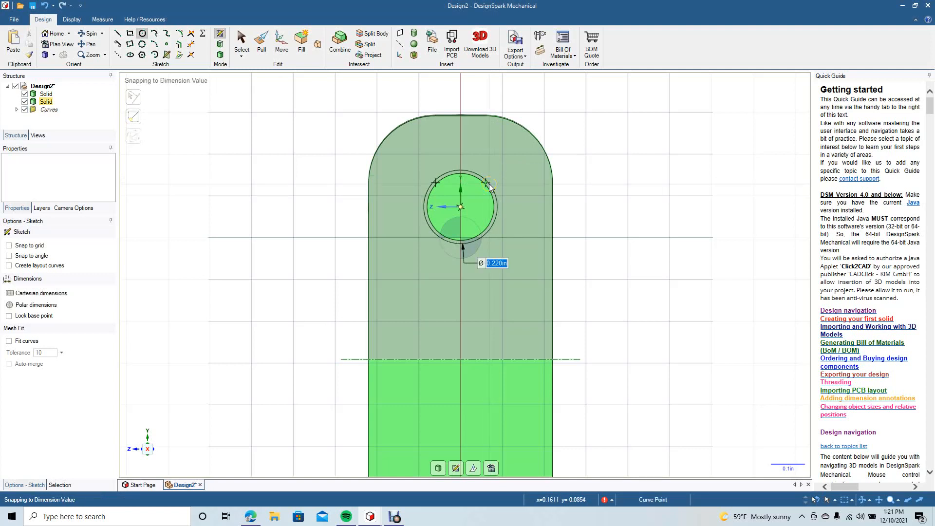
{"action": "left_click", "coordinate": [240, 48]}
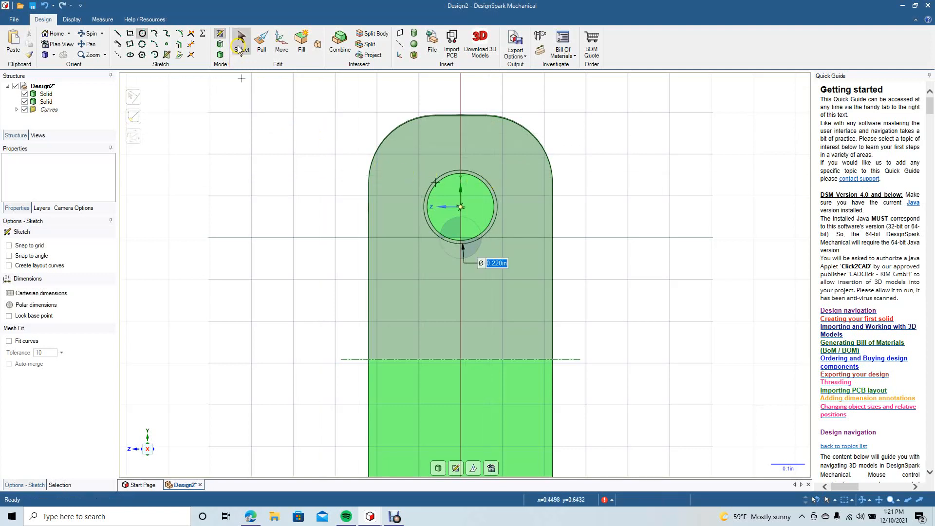
Pull the pin's circular end face back through the arm toward the handle, leaving a short stub on the handle.
{"action": "left_click", "coordinate": [89, 33]}
{"action": "left_click_drag", "start_coordinate": [271, 302], "coordinate": [365, 314]}
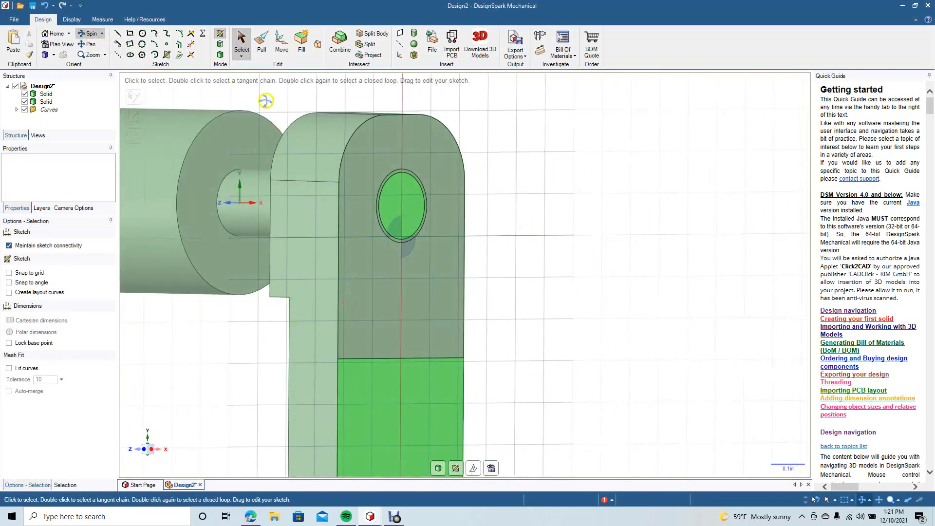
{"action": "left_click", "coordinate": [242, 41]}
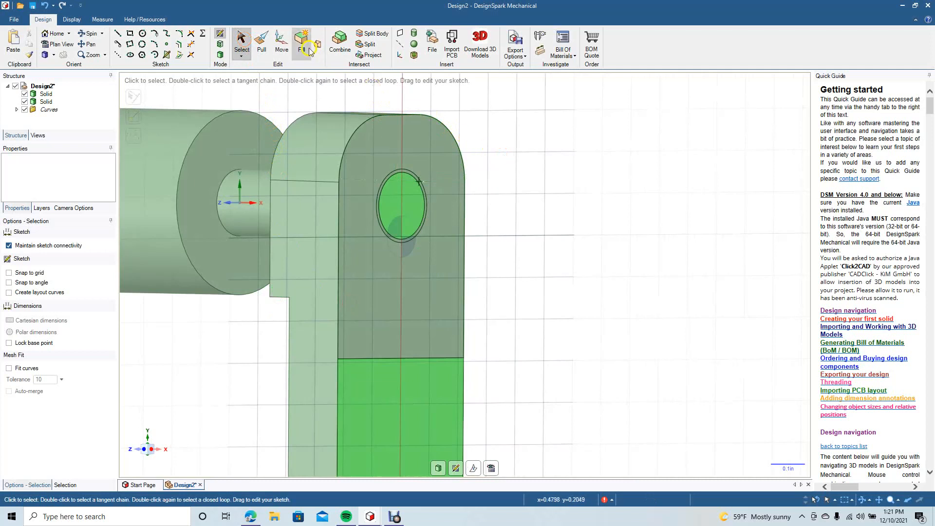
{"action": "left_click", "coordinate": [259, 41]}
{"action": "left_click", "coordinate": [434, 205]}
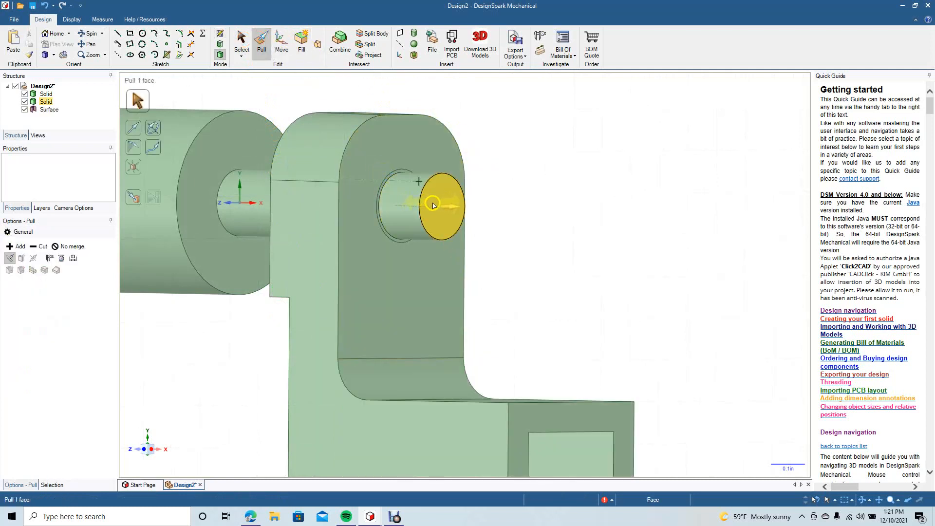
{"action": "left_click_drag", "start_coordinate": [440, 204], "coordinate": [261, 200]}
{"action": "left_click", "coordinate": [348, 206]}
Pull the thin ring face around the arm's hole up to the arm's handle-side edge to enlarge the hole.
{"action": "left_click", "coordinate": [409, 195]}
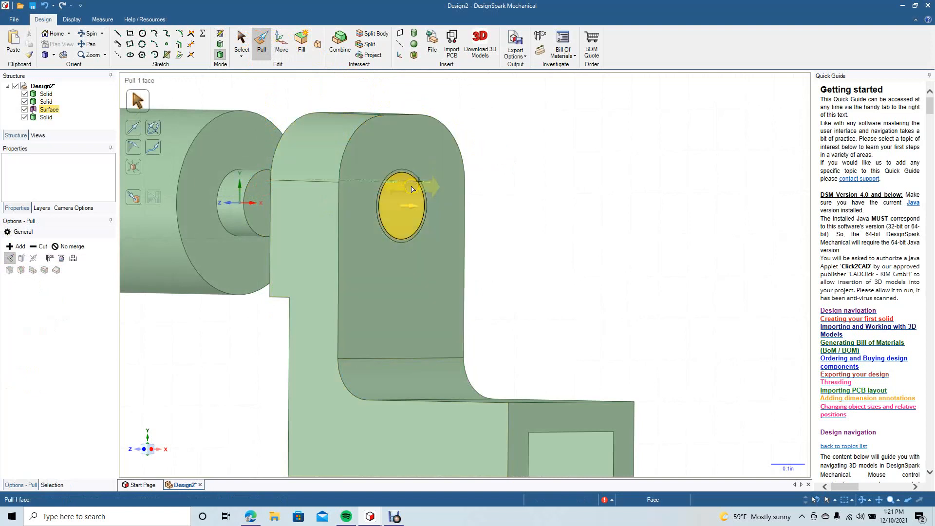
{"action": "scroll", "coordinate": [411, 189], "scroll_direction": "up", "scroll_amount": 2}
{"action": "scroll", "coordinate": [412, 187], "scroll_direction": "up", "scroll_amount": 3}
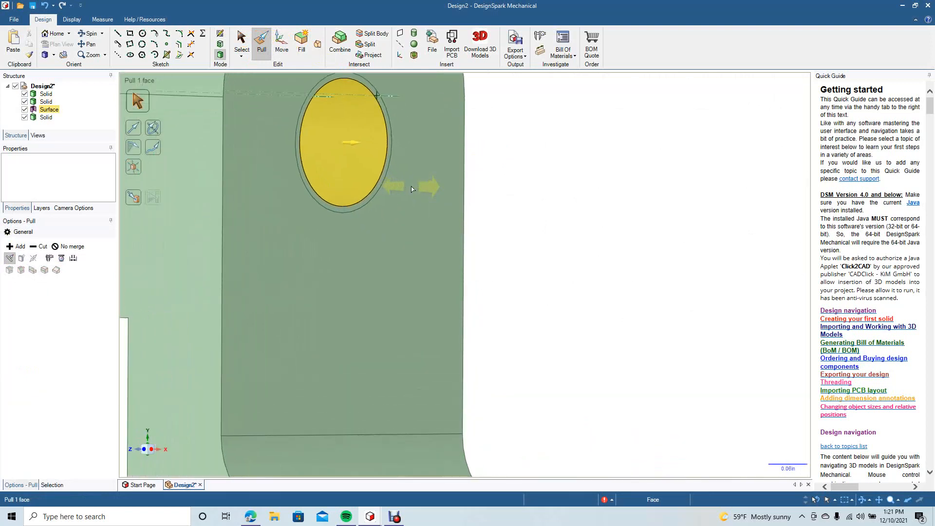
{"action": "left_click", "coordinate": [234, 39]}
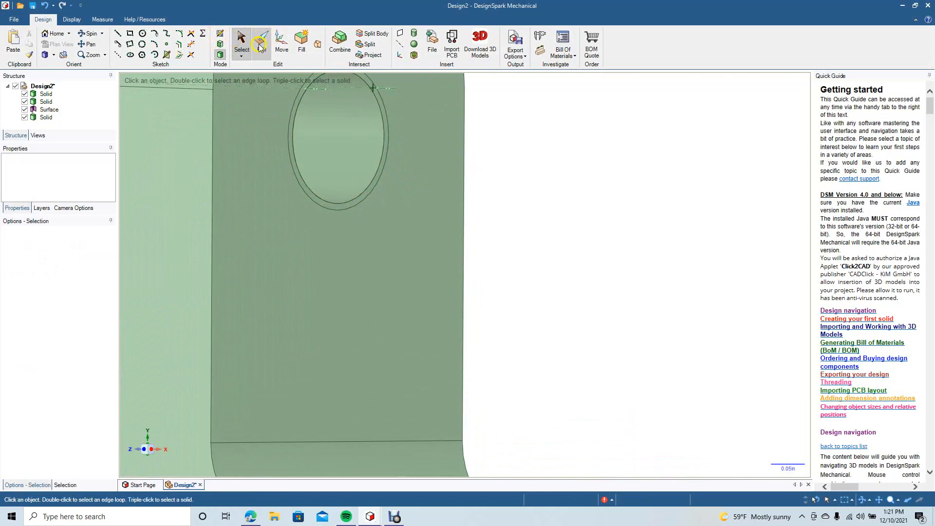
{"action": "left_click", "coordinate": [87, 44]}
{"action": "left_click_drag", "start_coordinate": [164, 172], "coordinate": [330, 242]}
{"action": "left_click", "coordinate": [262, 45]}
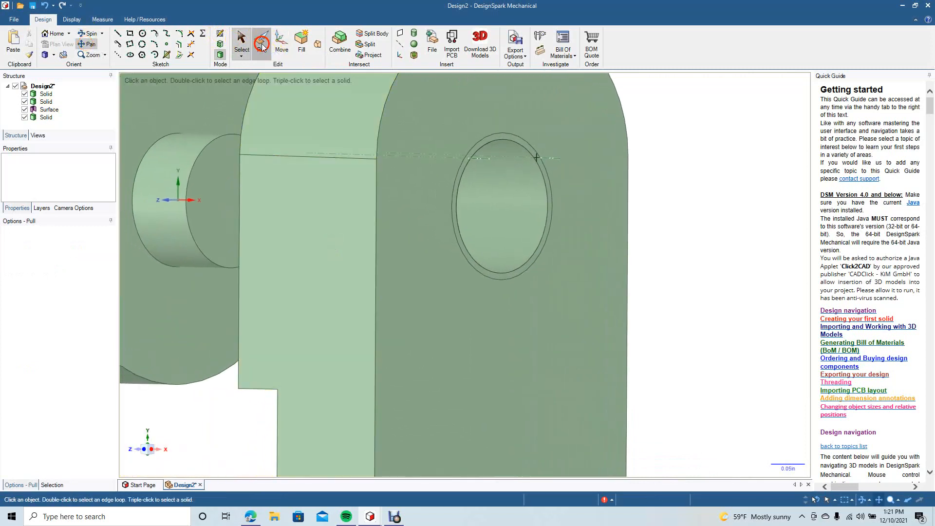
{"action": "left_click", "coordinate": [515, 138]}
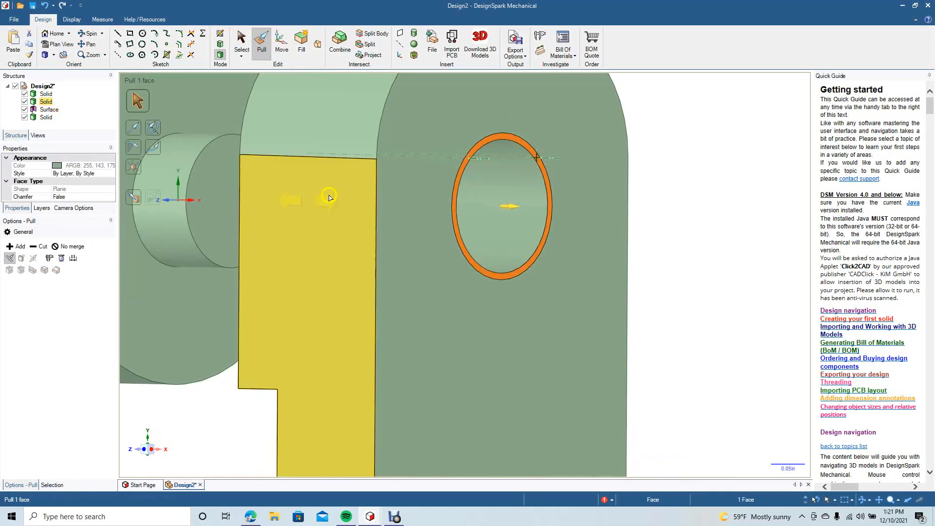
{"action": "left_click", "coordinate": [137, 198]}
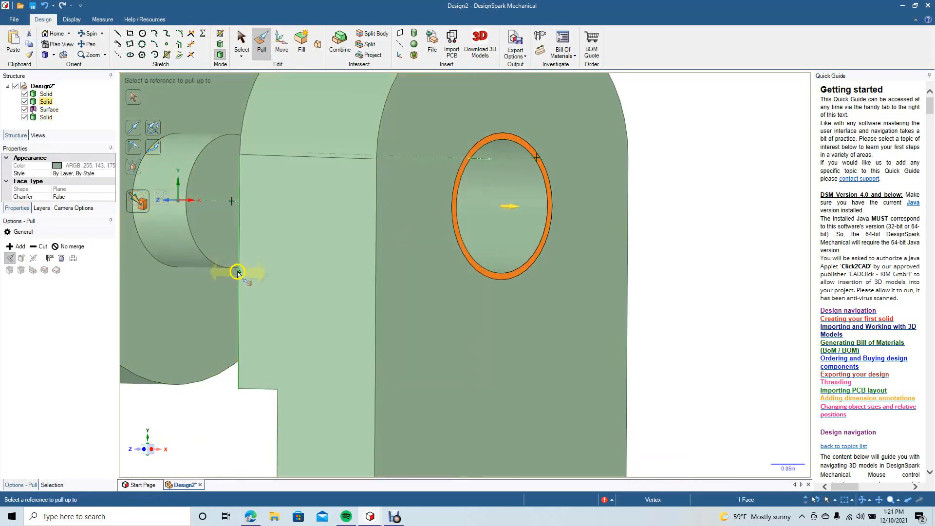
{"action": "left_click", "coordinate": [237, 282]}
Delete the leftover circular surface covering the hole in the arm.
{"action": "left_click", "coordinate": [240, 41]}
{"action": "left_click", "coordinate": [489, 215]}
{"action": "key", "text": "Delete"}
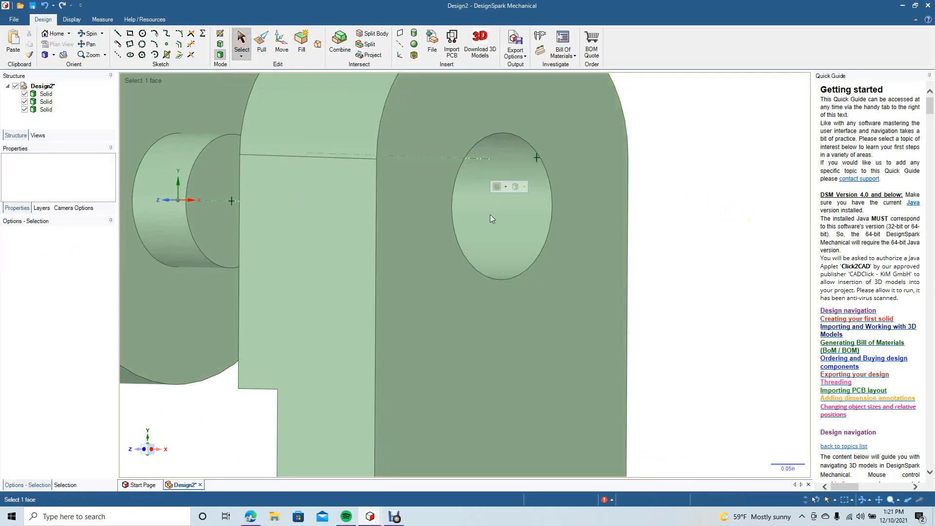
{"action": "scroll", "coordinate": [490, 218], "scroll_direction": "down", "scroll_amount": 5}
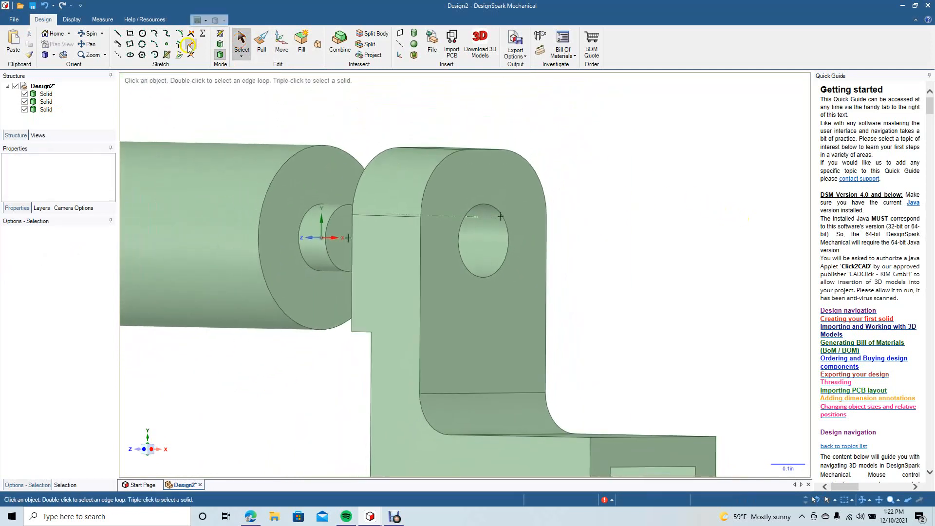
Move the handle and its pin together 0.18 in along the X axis toward the arm.
{"action": "left_click", "coordinate": [90, 33]}
{"action": "left_click_drag", "start_coordinate": [192, 141], "coordinate": [277, 162]}
{"action": "key", "text": "Escape"}
{"action": "scroll", "coordinate": [262, 147], "scroll_direction": "down", "scroll_amount": 3}
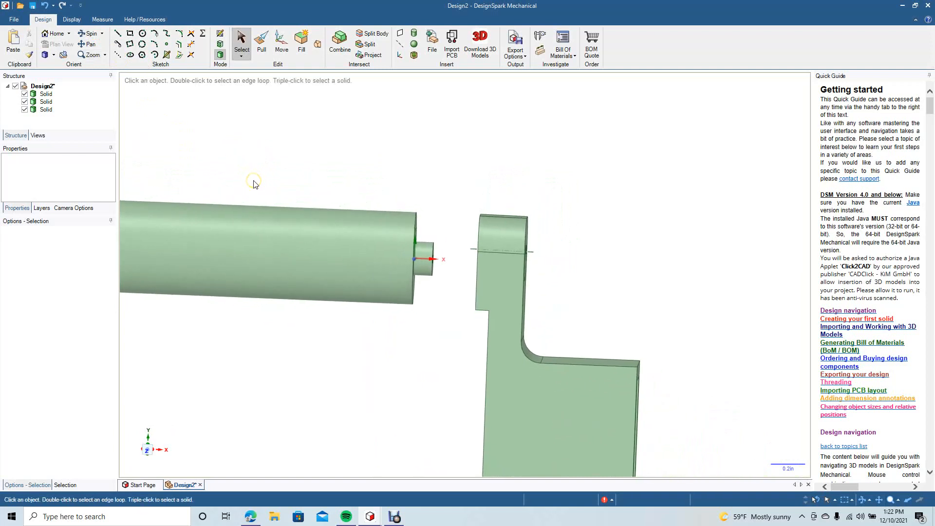
{"action": "scroll", "coordinate": [253, 184], "scroll_direction": "down", "scroll_amount": 3}
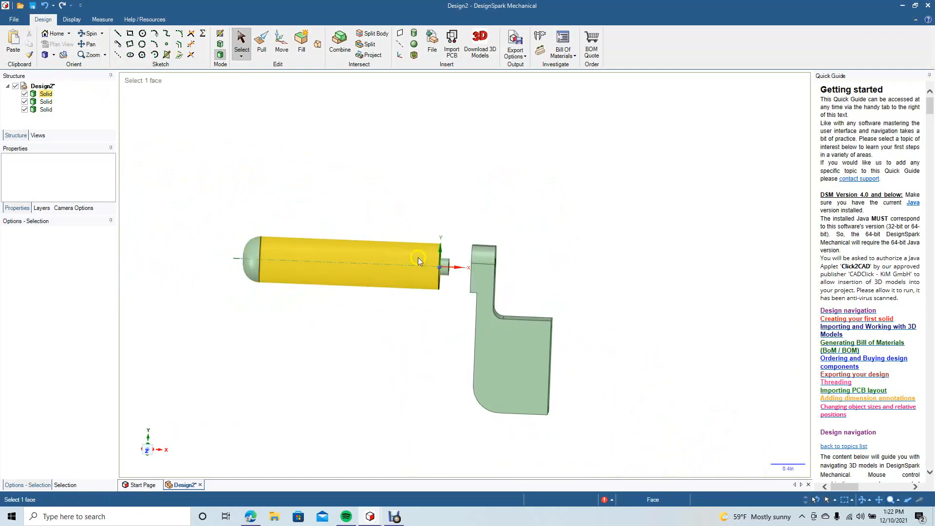
{"action": "left_click", "coordinate": [489, 311]}
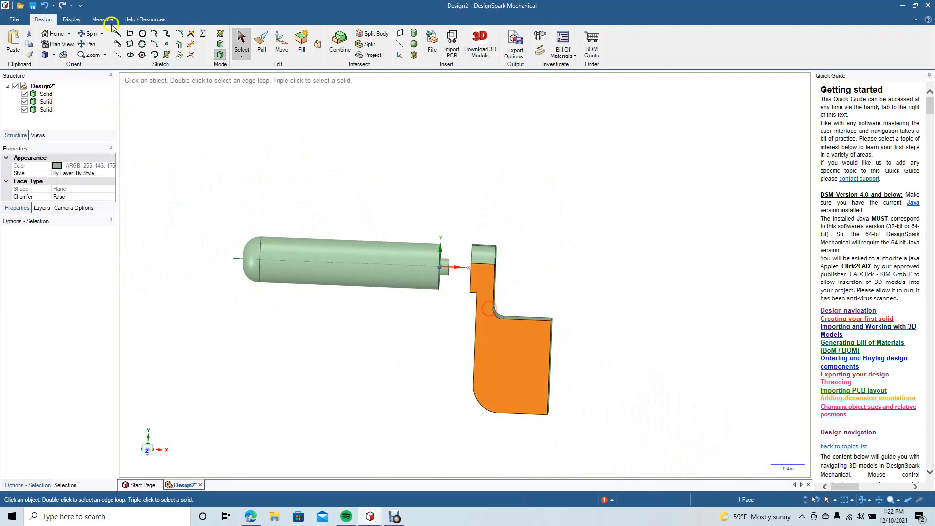
{"action": "left_click", "coordinate": [69, 44]}
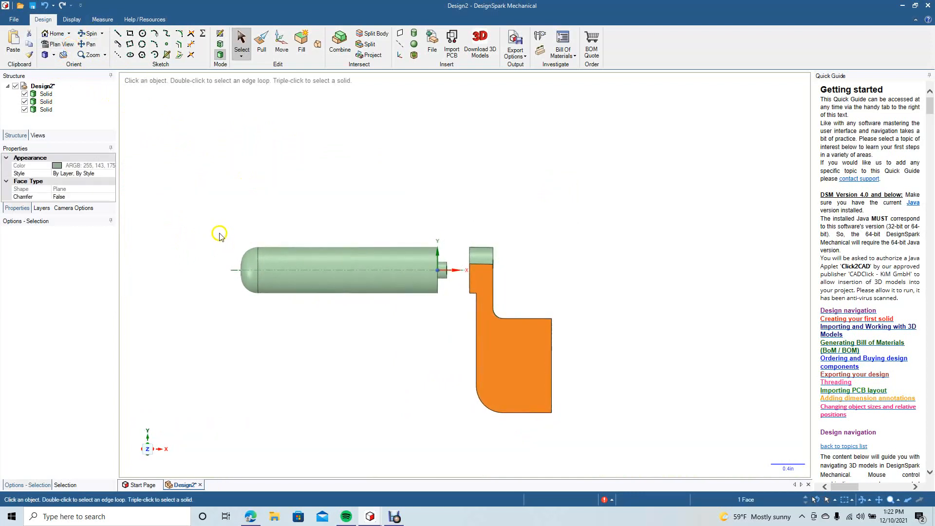
{"action": "left_click_drag", "start_coordinate": [219, 234], "coordinate": [464, 330]}
{"action": "left_click", "coordinate": [258, 38]}
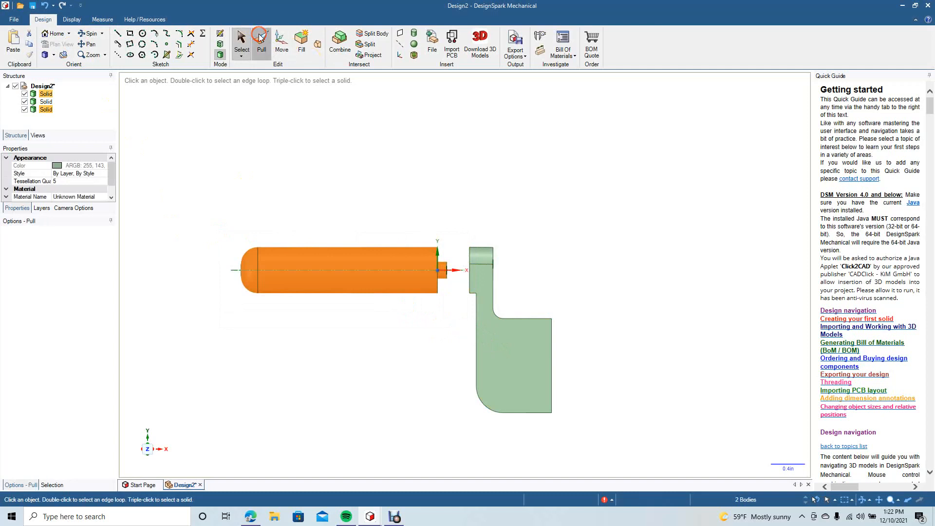
{"action": "left_click", "coordinate": [284, 43]}
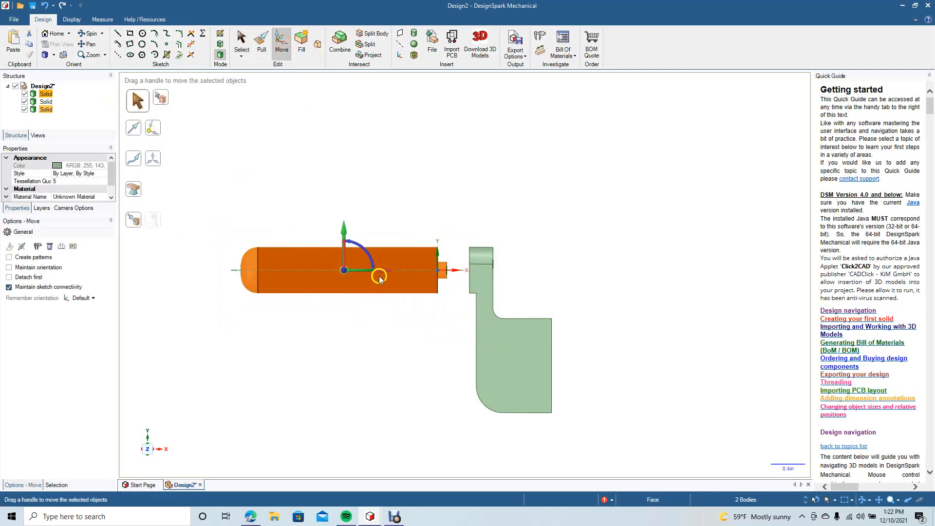
{"action": "left_click_drag", "start_coordinate": [381, 274], "coordinate": [397, 274]}
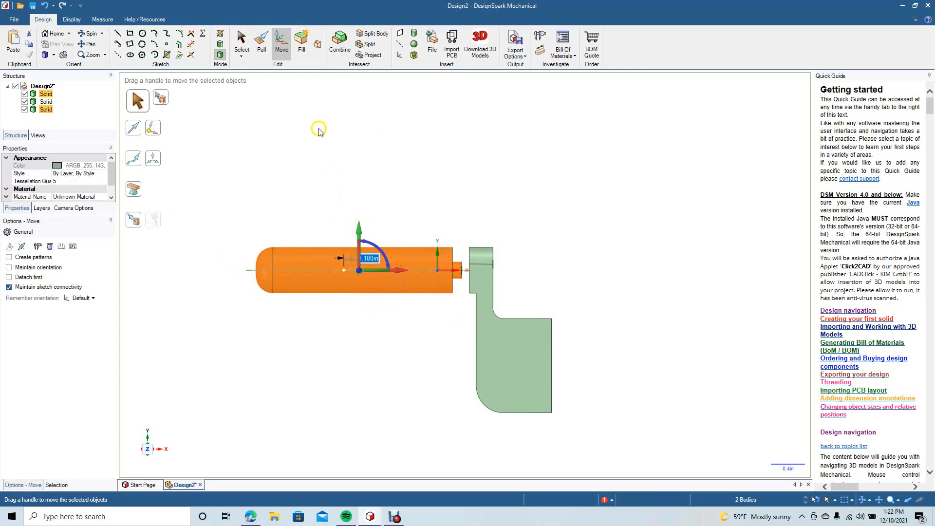
{"action": "left_click", "coordinate": [241, 42]}
{"action": "left_click", "coordinate": [280, 99]}
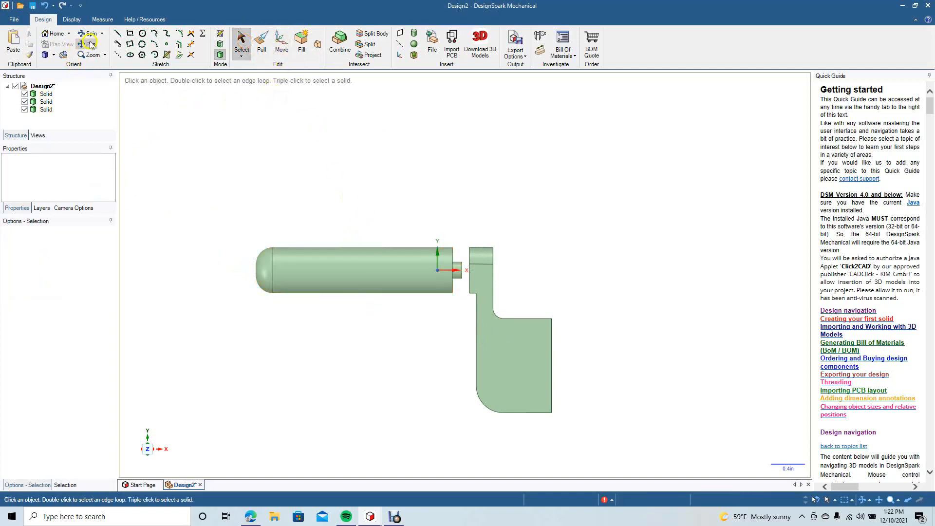
Pull the handle pin's circular end face 0.36 in along its axis through the hole in the arm.
{"action": "left_click_drag", "start_coordinate": [335, 198], "coordinate": [313, 203]}
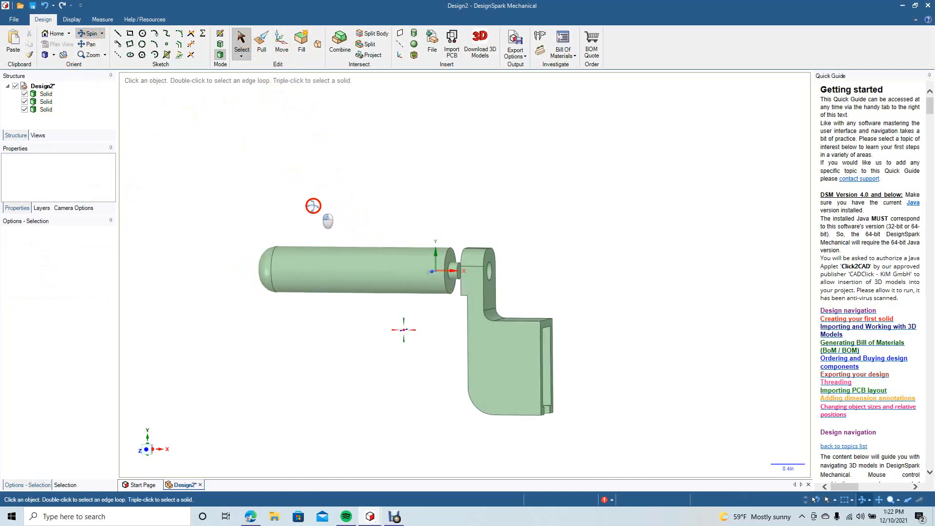
{"action": "left_click", "coordinate": [262, 41]}
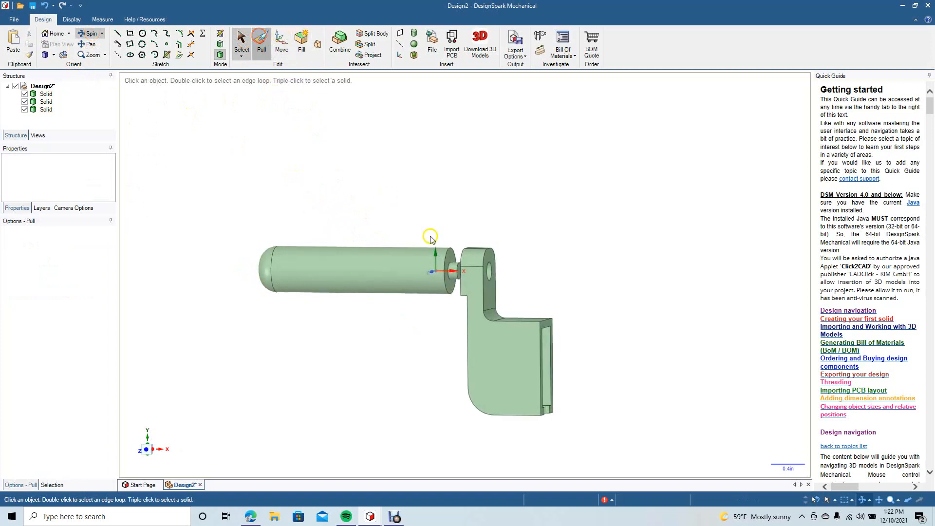
{"action": "left_click", "coordinate": [457, 267]}
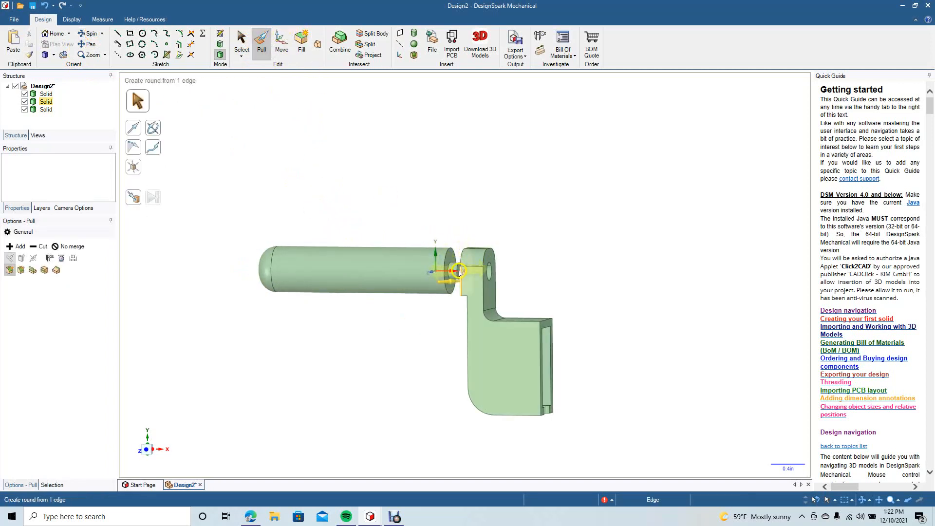
{"action": "scroll", "coordinate": [458, 274], "scroll_direction": "up", "scroll_amount": 3}
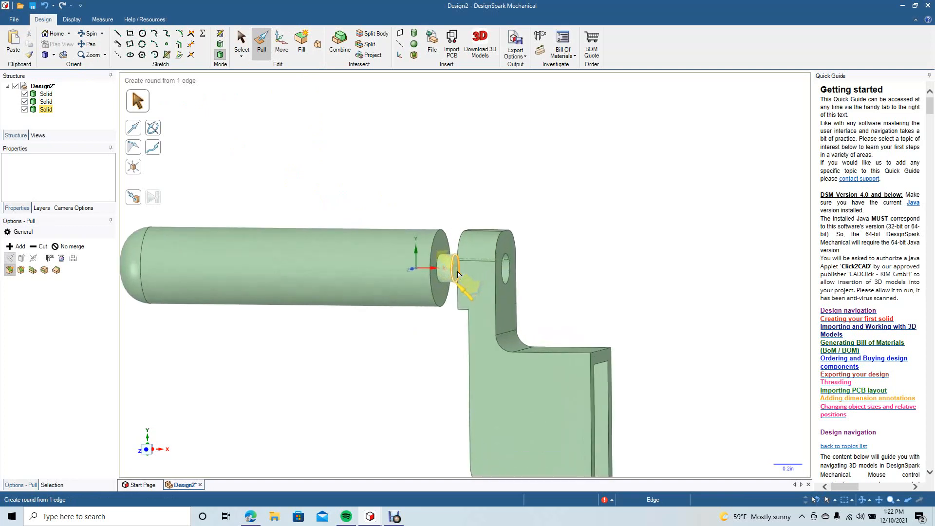
{"action": "left_click", "coordinate": [454, 272]}
{"action": "left_click", "coordinate": [453, 272]}
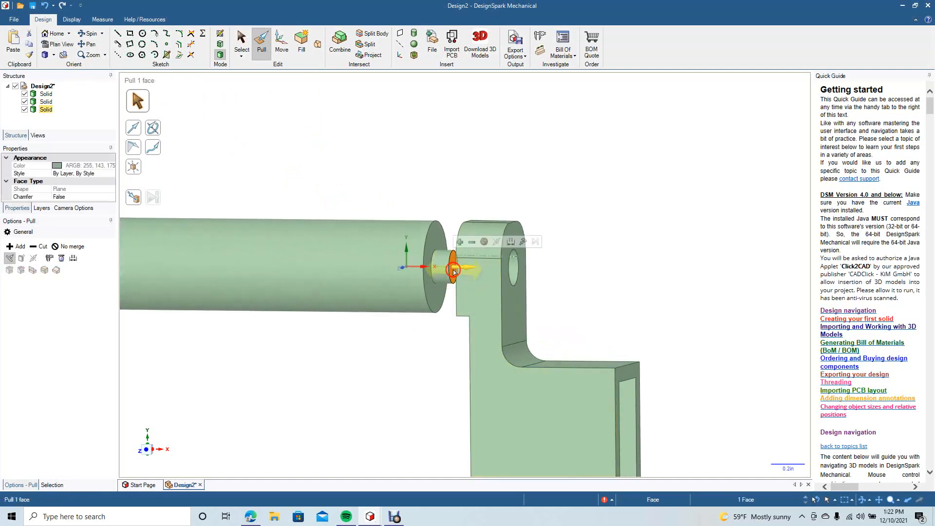
{"action": "left_click_drag", "start_coordinate": [470, 269], "coordinate": [528, 282]}
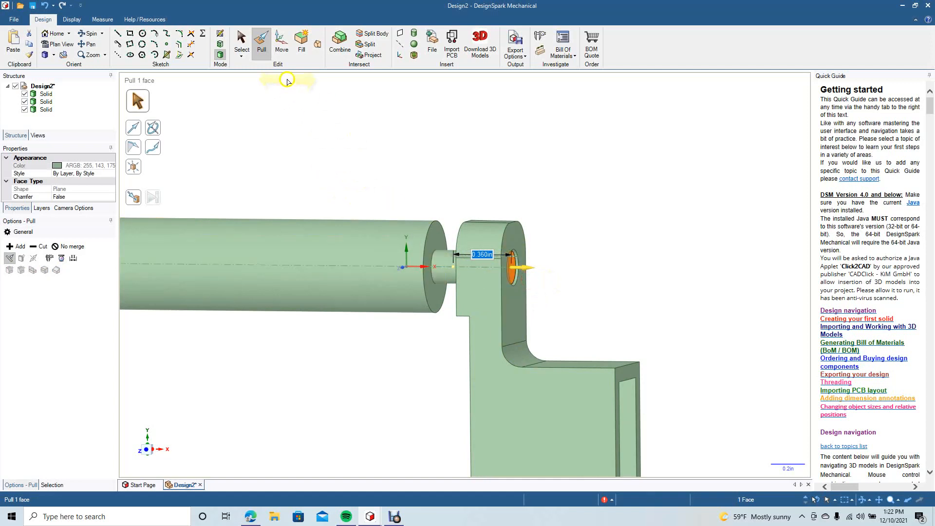
{"action": "left_click", "coordinate": [242, 38]}
{"action": "left_click", "coordinate": [301, 76]}
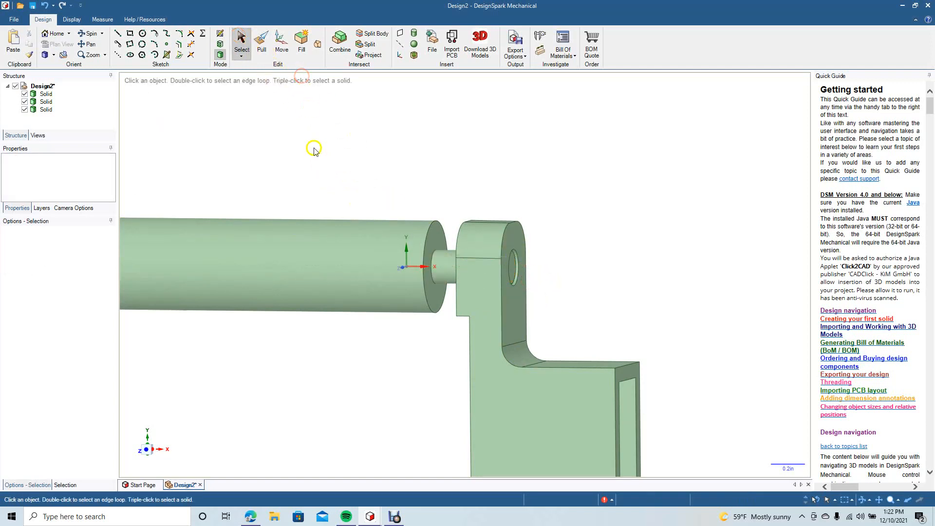
Try to move the handle with its pin 0.1 in along the X axis toward the arm, and undo the move.
{"action": "scroll", "coordinate": [316, 155], "scroll_direction": "down", "scroll_amount": 5}
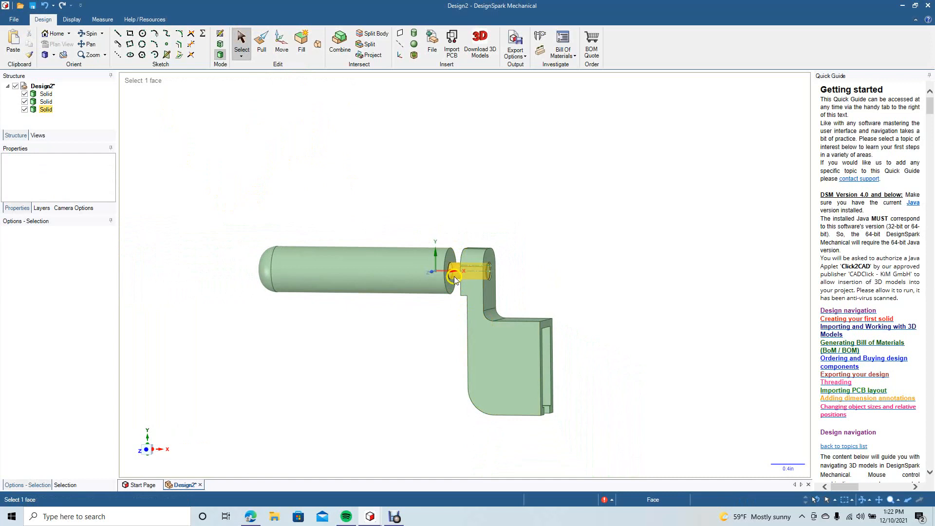
{"action": "left_click", "coordinate": [454, 276]}
{"action": "left_click_drag", "start_coordinate": [229, 205], "coordinate": [456, 331], "text": "ctrl"}
{"action": "left_click", "coordinate": [281, 51]}
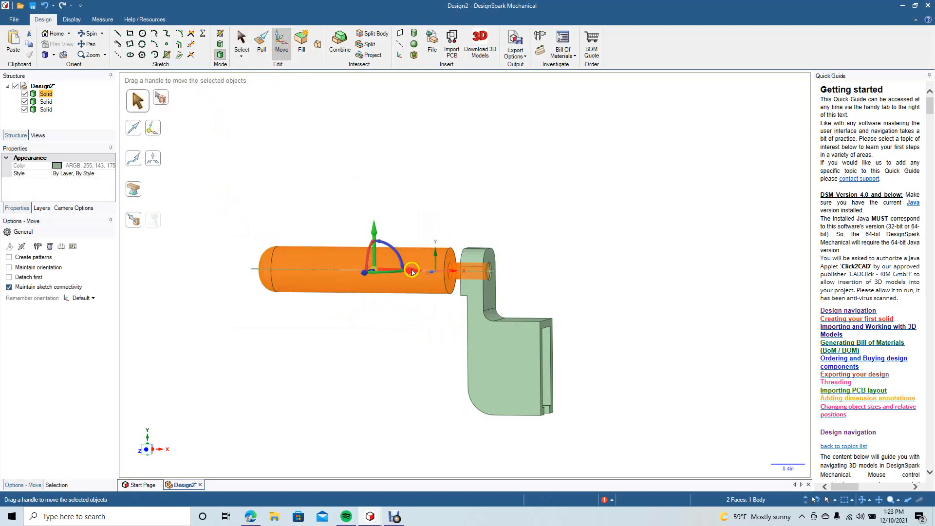
{"action": "left_click_drag", "start_coordinate": [411, 270], "coordinate": [420, 270]}
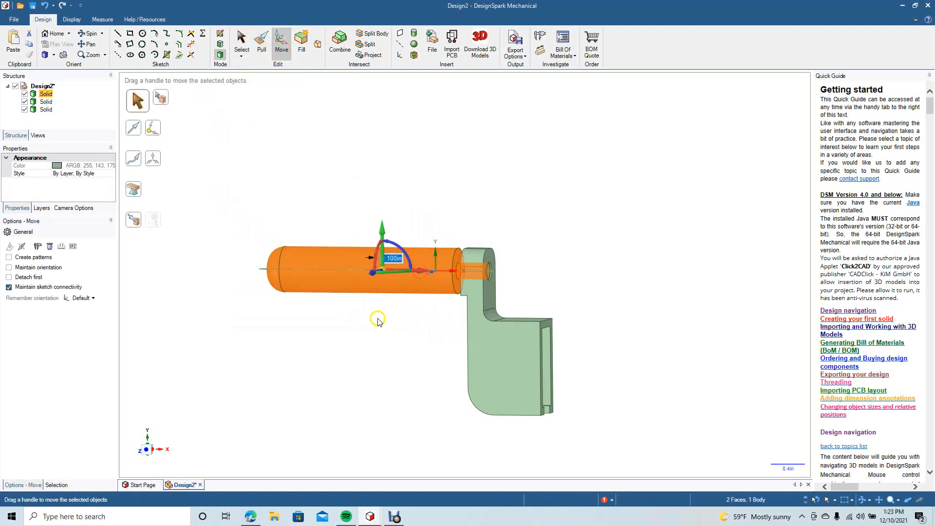
{"action": "key", "text": "ctrl+z"}
{"action": "left_click", "coordinate": [338, 208]}
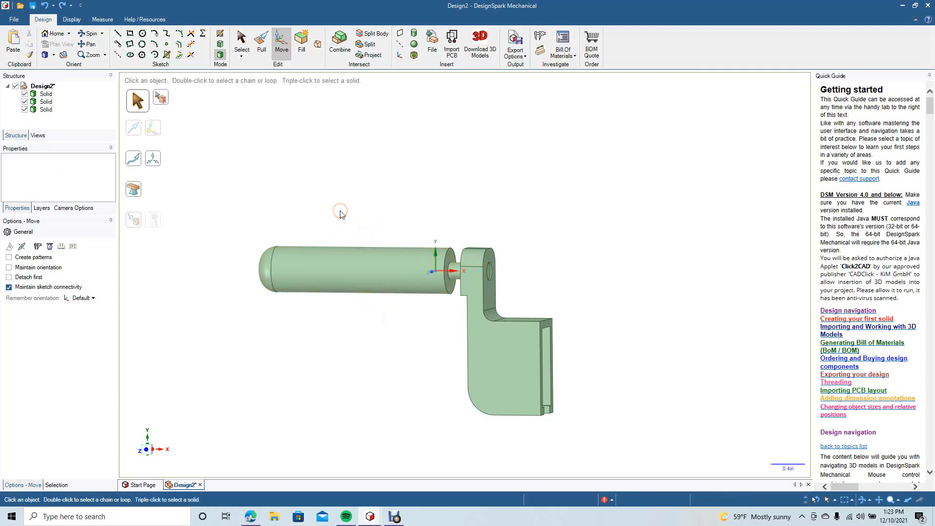
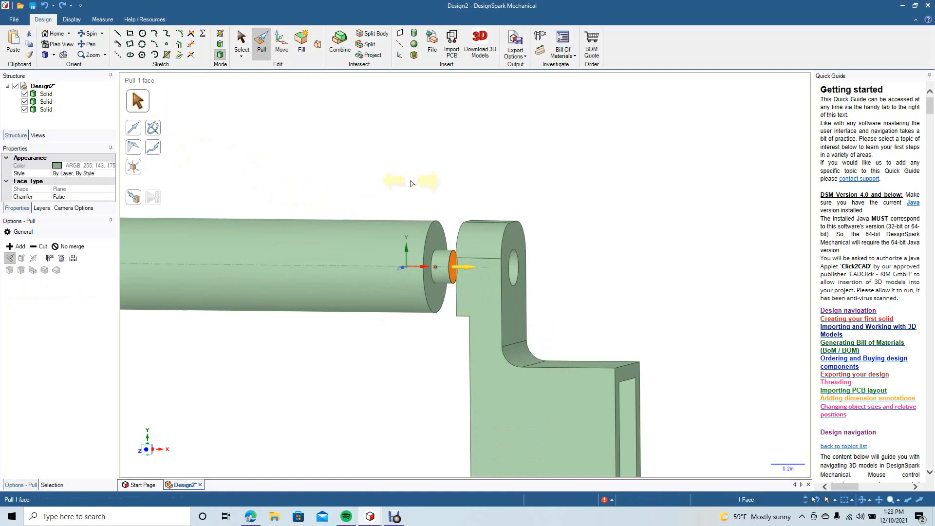
Move the handle and its short pin together 0.17 in along the X axis, inserting the pin into the arm's hole.
{"action": "left_click", "coordinate": [54, 56]}
{"action": "left_click", "coordinate": [61, 92]}
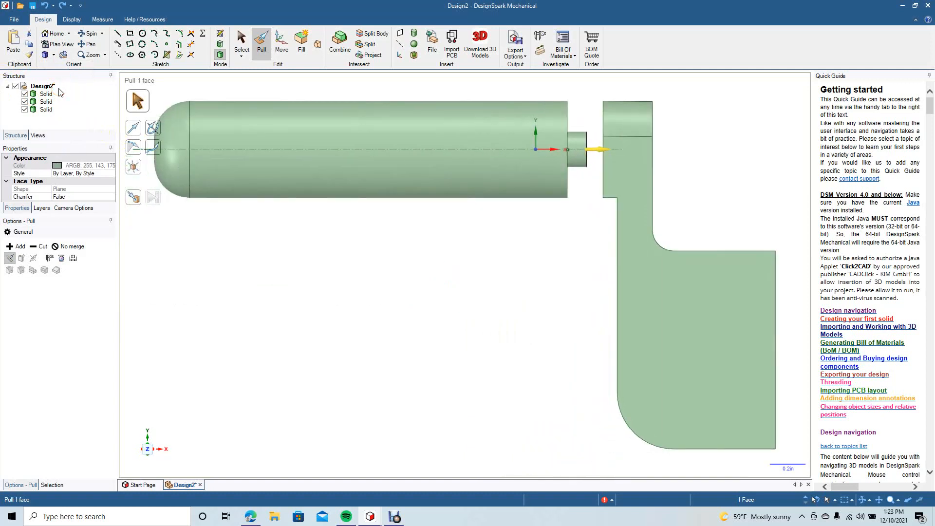
{"action": "scroll", "coordinate": [341, 277], "scroll_direction": "down", "scroll_amount": 3}
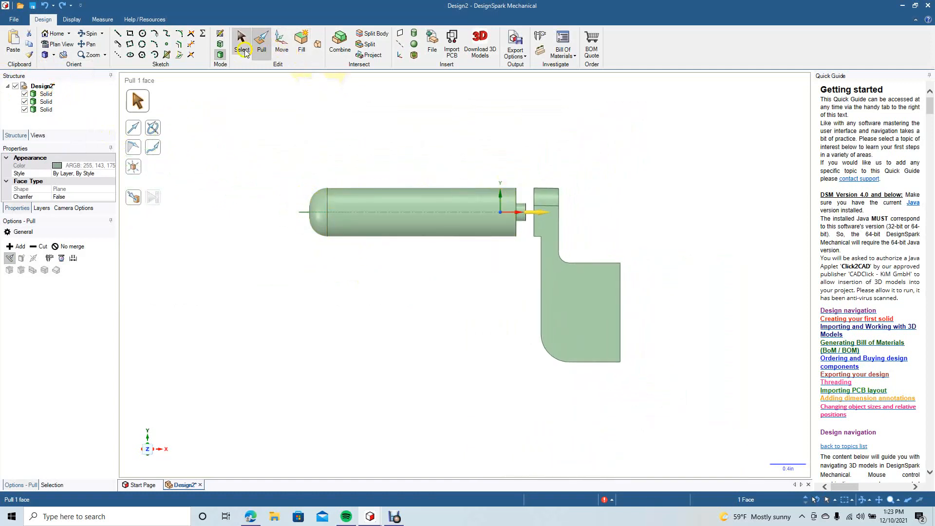
{"action": "left_click", "coordinate": [240, 42]}
{"action": "left_click_drag", "start_coordinate": [268, 160], "coordinate": [530, 266]}
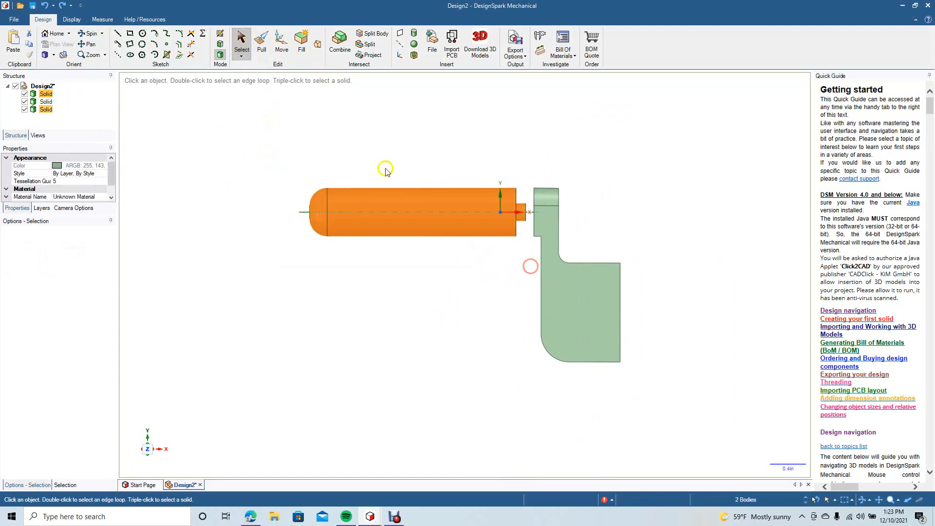
{"action": "left_click", "coordinate": [261, 42]}
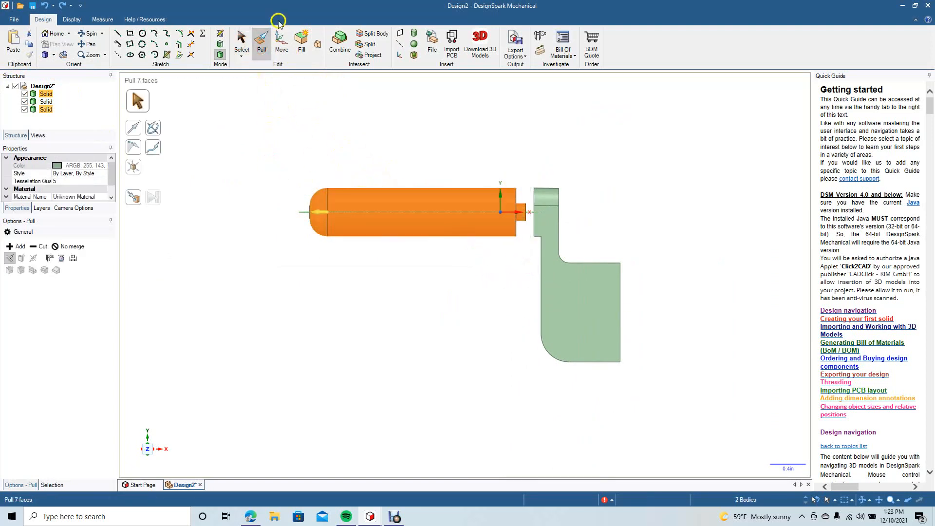
{"action": "left_click", "coordinate": [280, 41]}
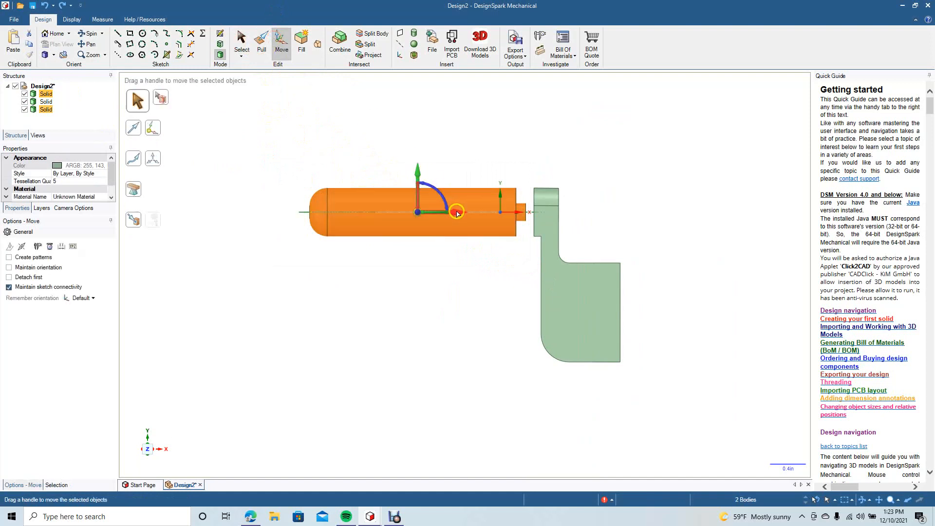
{"action": "left_click_drag", "start_coordinate": [457, 213], "coordinate": [471, 216]}
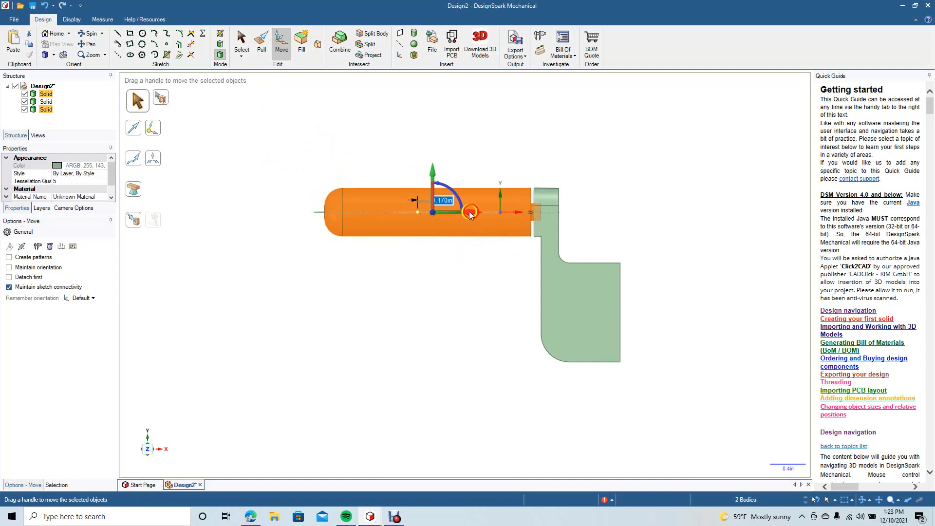
{"action": "left_click", "coordinate": [373, 136]}
Pull the pin's circular end face outward about 0.28 in through the arm's hole.
{"action": "left_click", "coordinate": [90, 33]}
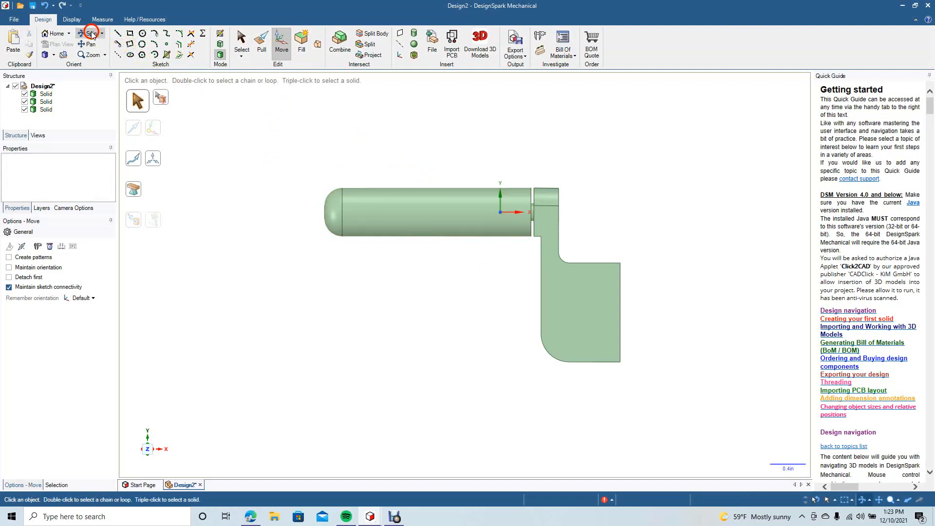
{"action": "left_click_drag", "start_coordinate": [384, 252], "coordinate": [265, 261]}
{"action": "left_click", "coordinate": [260, 38]}
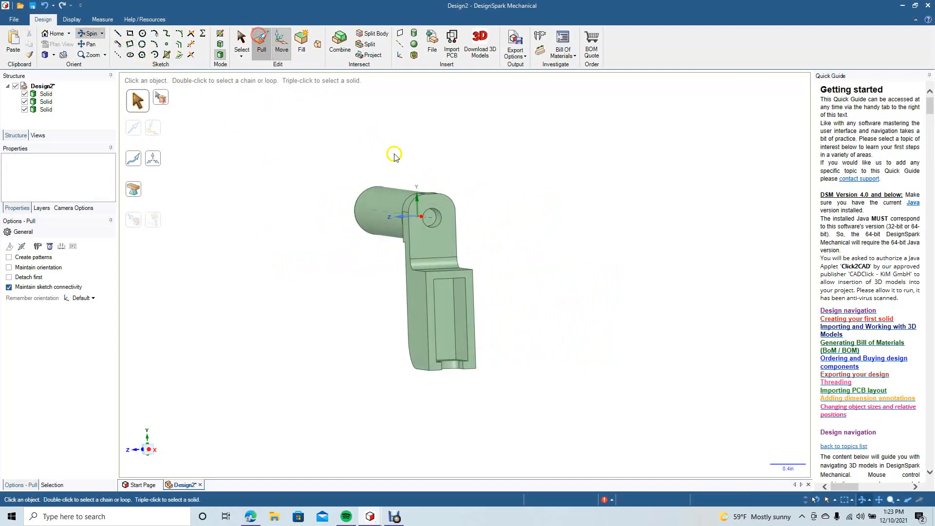
{"action": "left_click", "coordinate": [431, 220]}
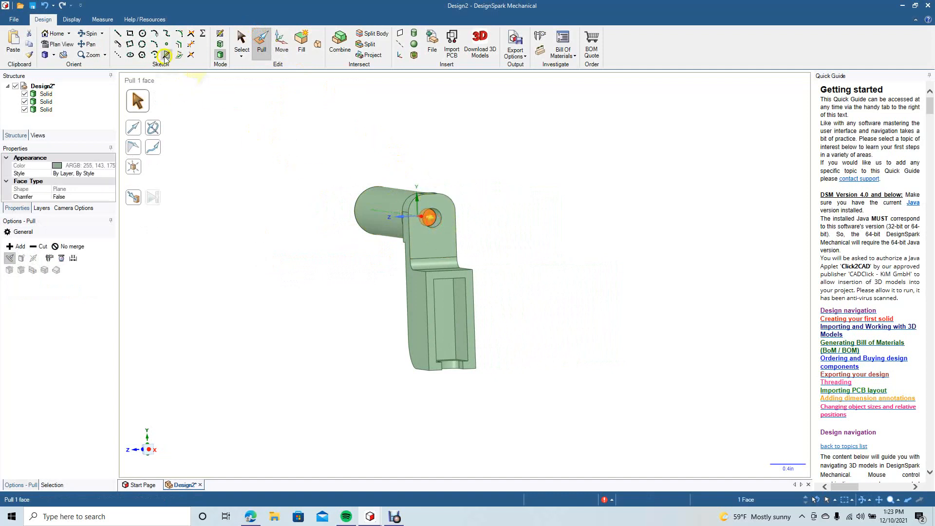
{"action": "left_click_drag", "start_coordinate": [236, 216], "coordinate": [294, 224]}
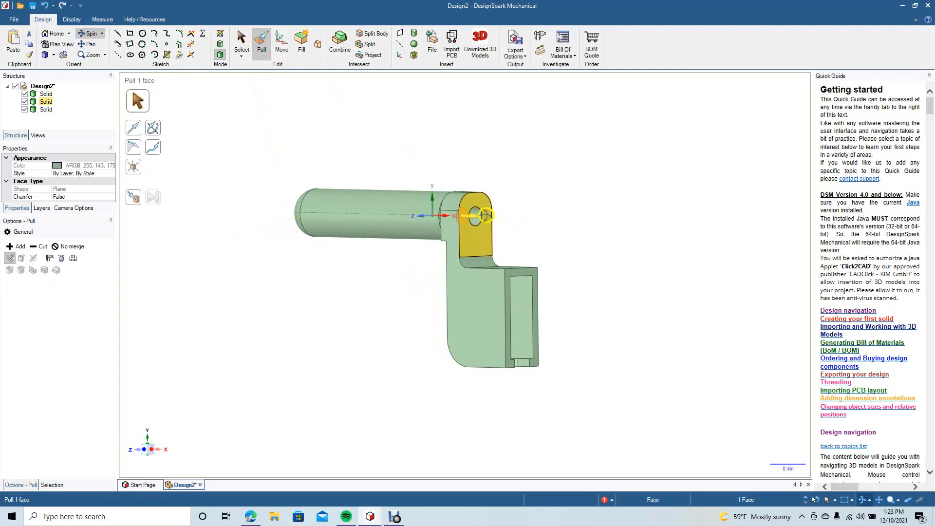
{"action": "left_click_drag", "start_coordinate": [475, 213], "coordinate": [482, 222]}
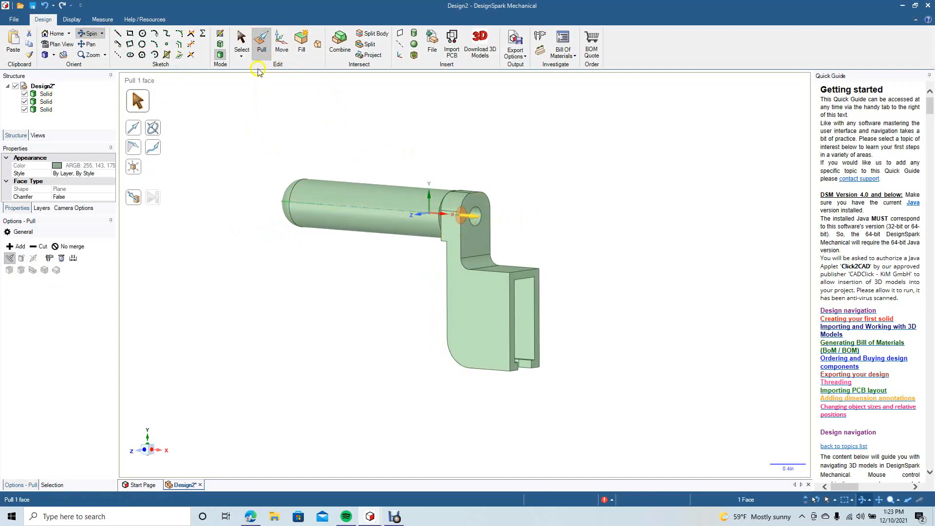
{"action": "left_click", "coordinate": [239, 42]}
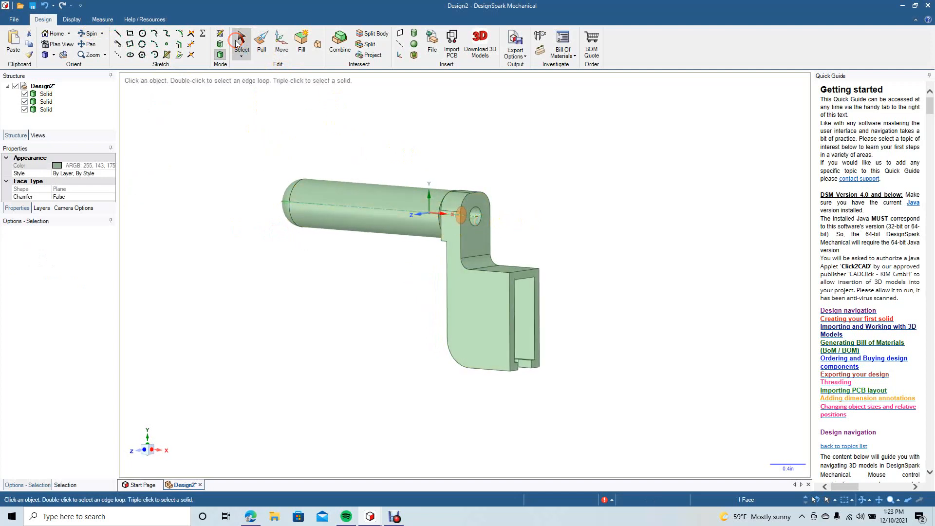
{"action": "left_click", "coordinate": [261, 43]}
{"action": "left_click_drag", "start_coordinate": [471, 219], "coordinate": [497, 223]}
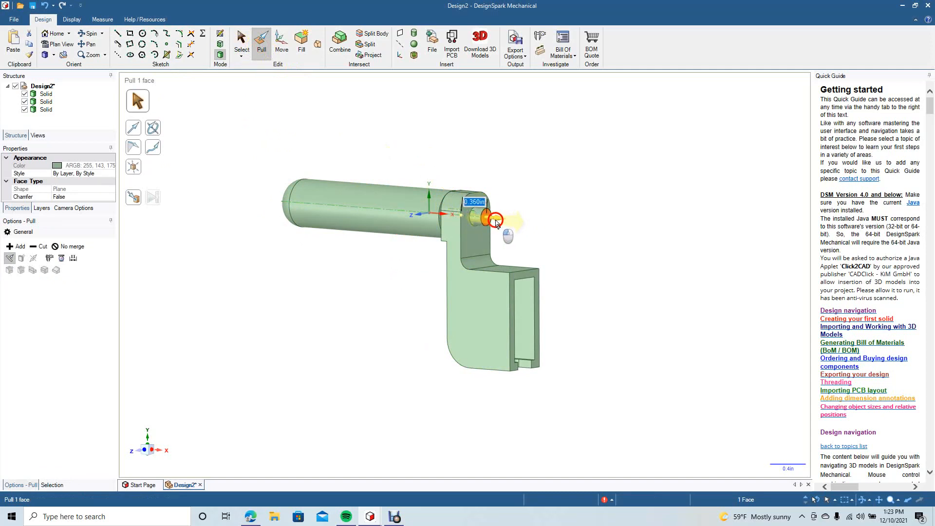
{"action": "left_click_drag", "start_coordinate": [497, 223], "coordinate": [492, 227]}
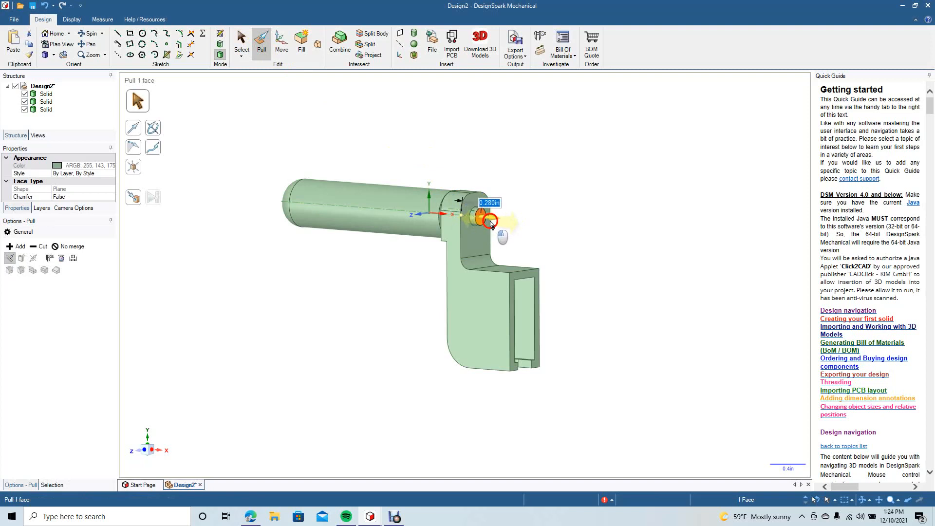
{"action": "left_click_drag", "start_coordinate": [491, 227], "coordinate": [491, 227]}
{"action": "left_click", "coordinate": [242, 41]}
Sketch a 0.3 in diameter circle on the plane of the pin's end face, concentric with the pin.
{"action": "left_click", "coordinate": [89, 35]}
{"action": "left_click_drag", "start_coordinate": [325, 424], "coordinate": [242, 415]}
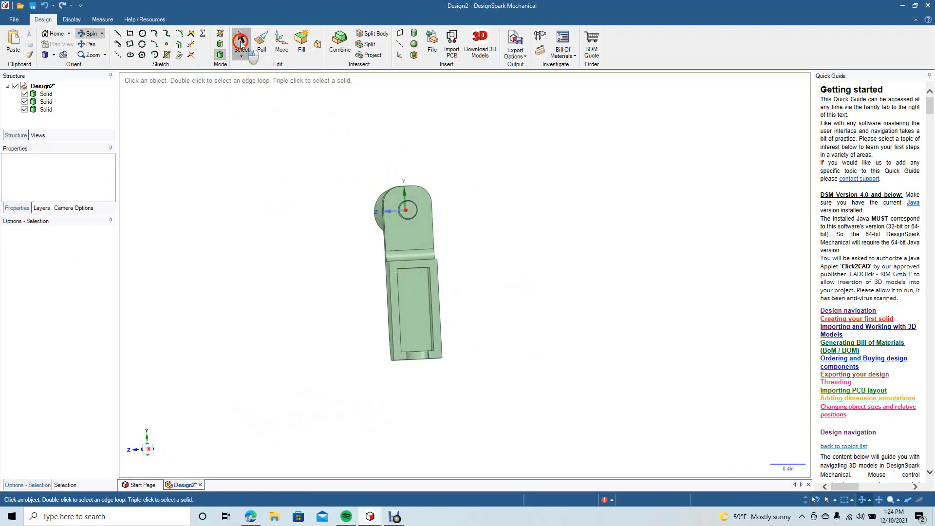
{"action": "left_click", "coordinate": [414, 214]}
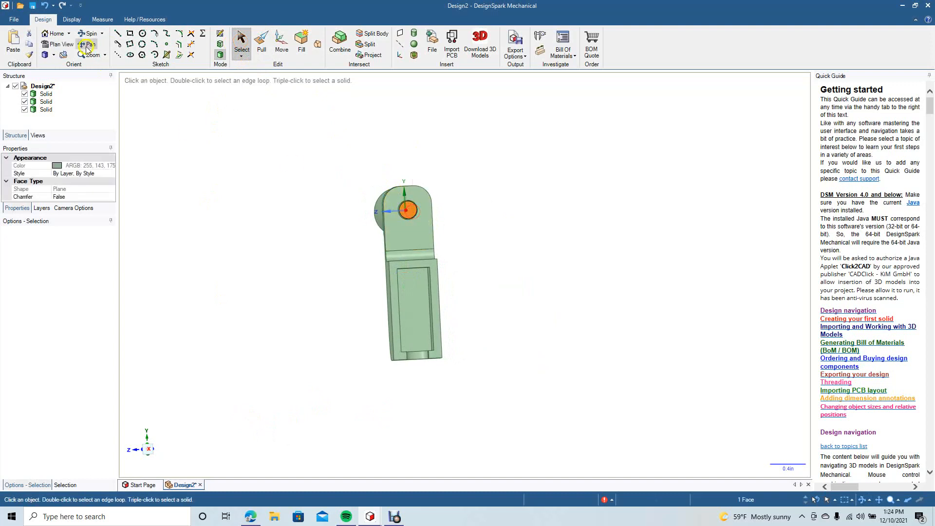
{"action": "left_click", "coordinate": [59, 44]}
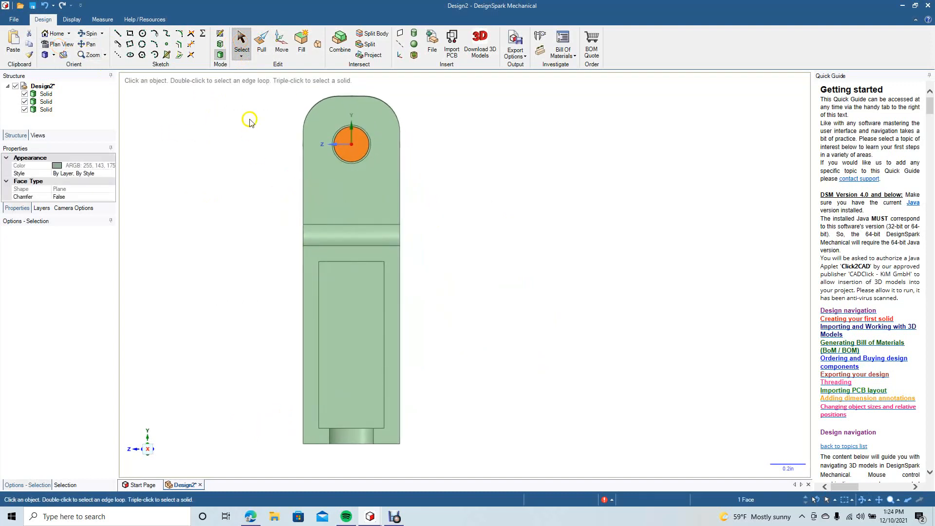
{"action": "left_click", "coordinate": [144, 34]}
{"action": "left_click", "coordinate": [352, 144]}
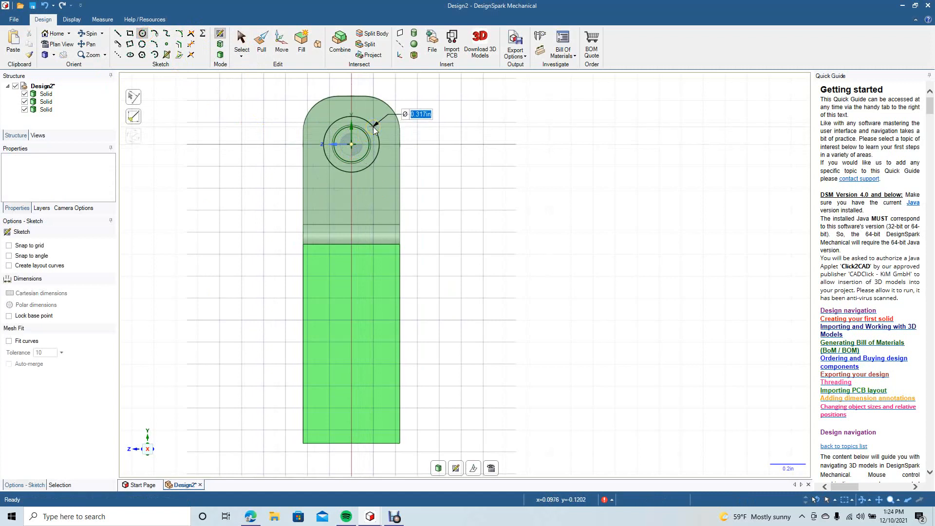
{"action": "type", "text": "0.3"}
{"action": "key", "text": "Return"}
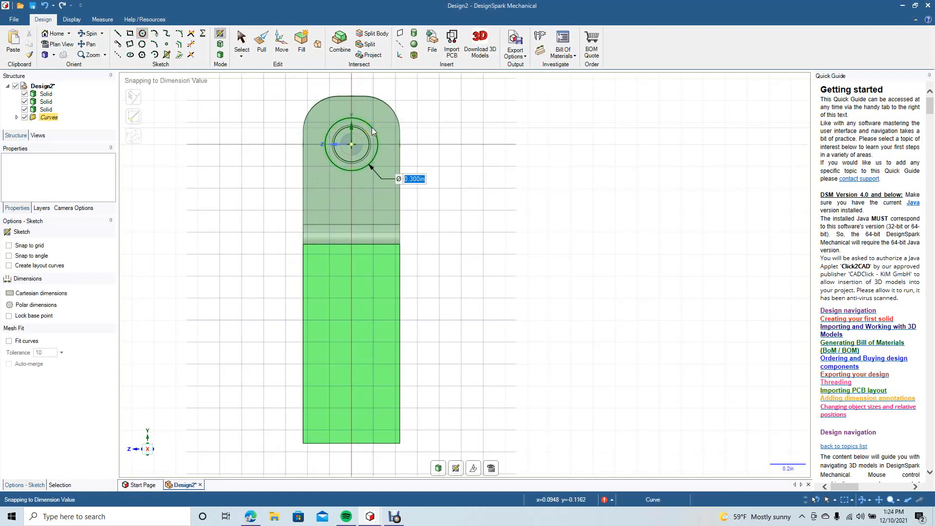
{"action": "left_click", "coordinate": [241, 39]}
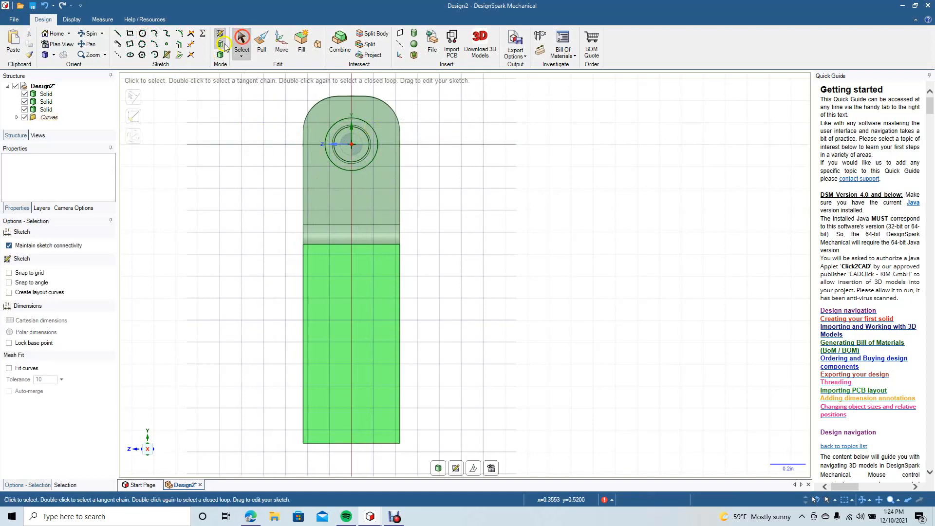
Pull the circular face and surrounding ring at the pin's end outward 0.2 in to form the cap.
{"action": "left_click", "coordinate": [89, 34]}
{"action": "left_click_drag", "start_coordinate": [200, 252], "coordinate": [265, 273]}
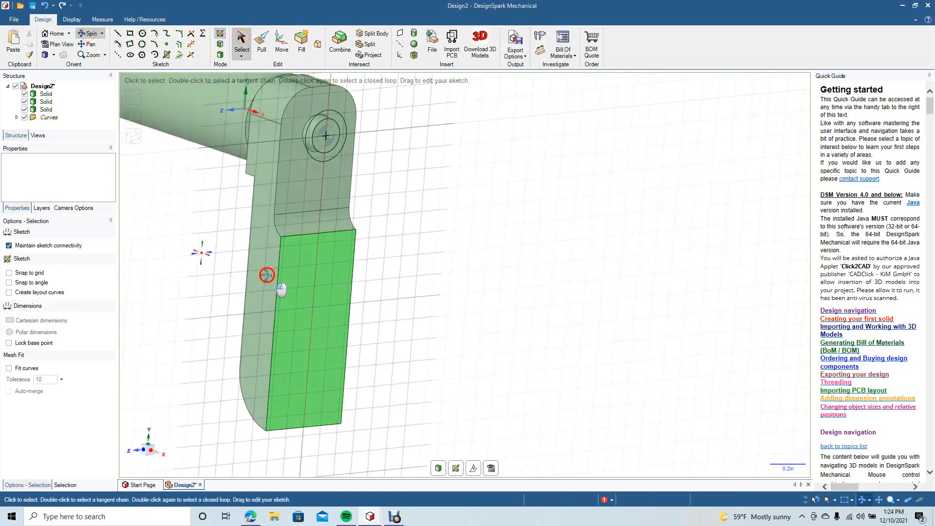
{"action": "left_click", "coordinate": [261, 41]}
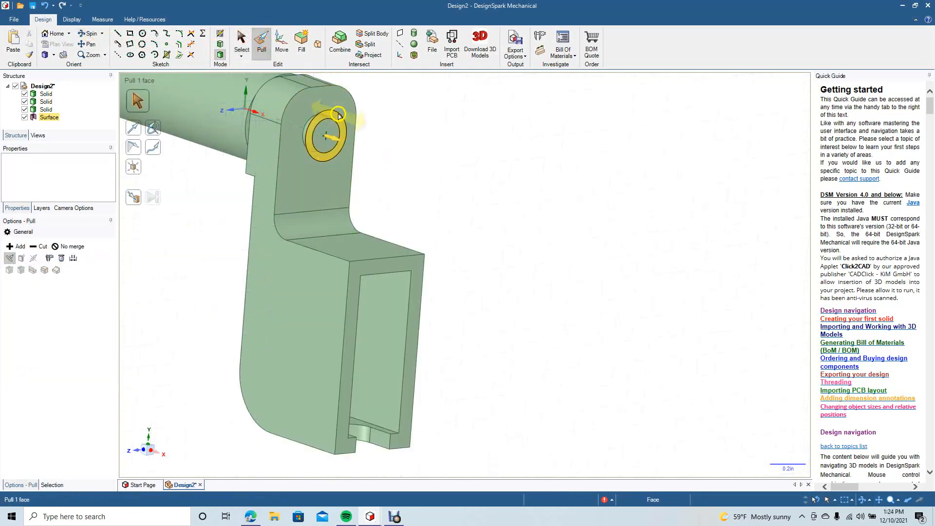
{"action": "left_click", "coordinate": [336, 117]}
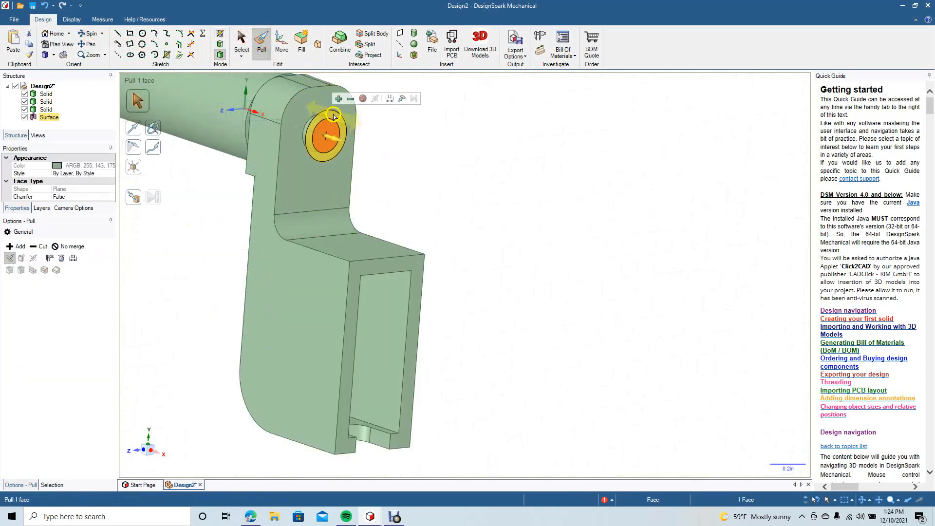
{"action": "left_click", "coordinate": [333, 115], "text": "ctrl"}
{"action": "left_click_drag", "start_coordinate": [331, 131], "coordinate": [353, 148]}
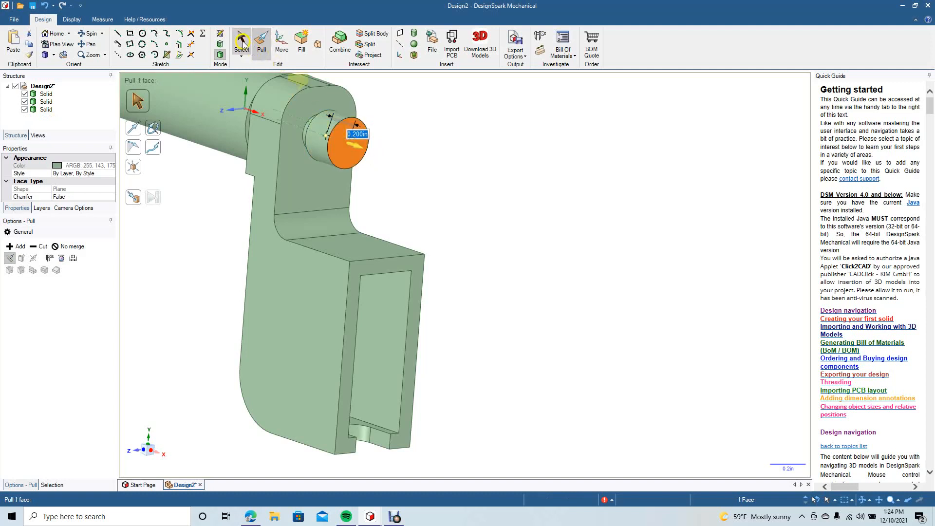
{"action": "left_click", "coordinate": [242, 41]}
{"action": "left_click", "coordinate": [587, 176]}
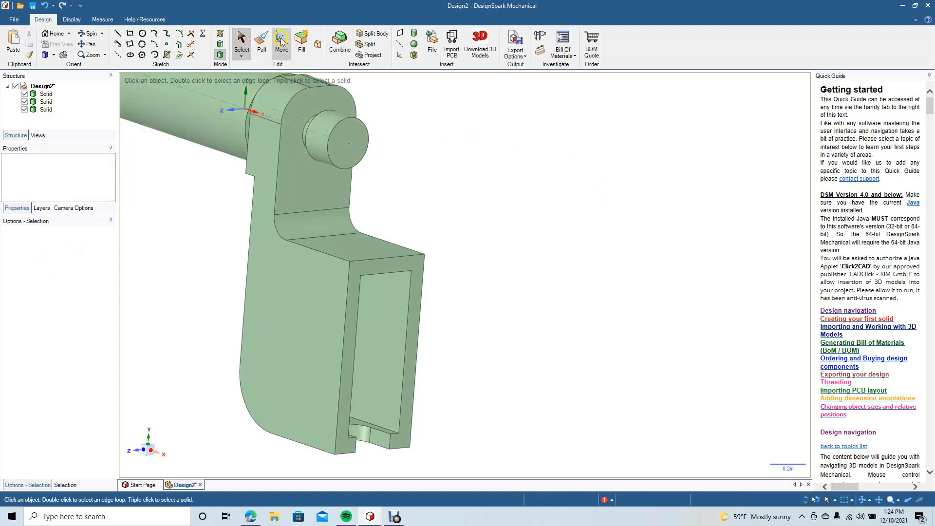
Round the outer circular edge of the pin's cap.
{"action": "left_click", "coordinate": [259, 43]}
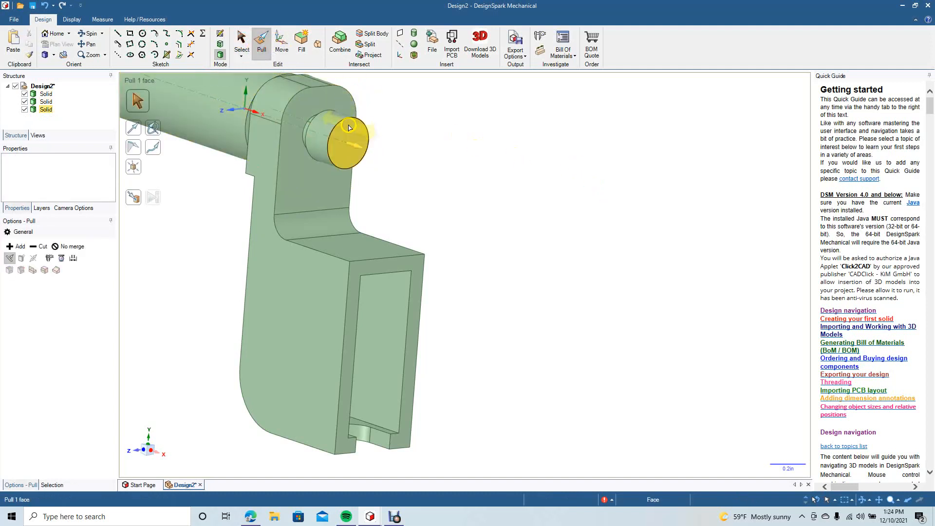
{"action": "left_click", "coordinate": [337, 127]}
{"action": "left_click_drag", "start_coordinate": [337, 127], "coordinate": [273, 128]}
{"action": "left_click", "coordinate": [245, 39]}
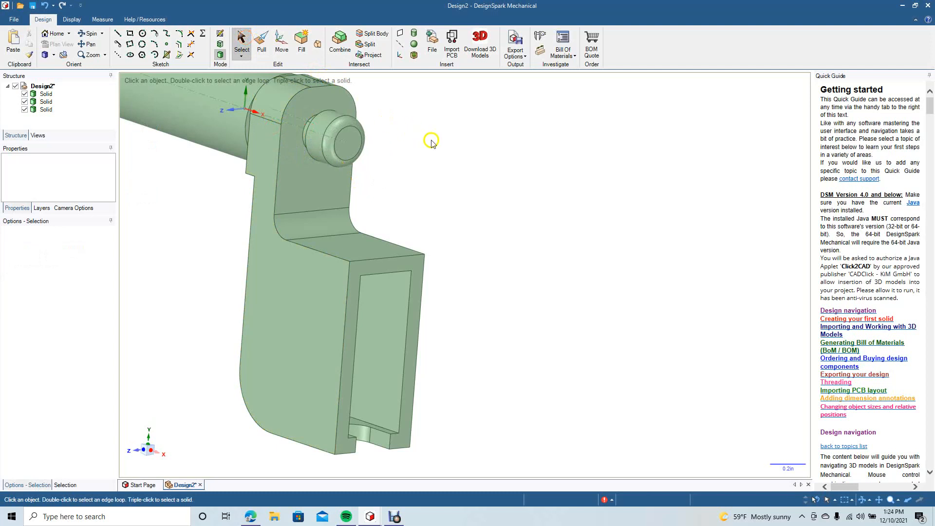
Round the chain of nine edges outlining the arm's pin-side face and the top of the socket block to a 0.03 in radius.
{"action": "left_click", "coordinate": [87, 46]}
{"action": "left_click_drag", "start_coordinate": [141, 171], "coordinate": [345, 227]}
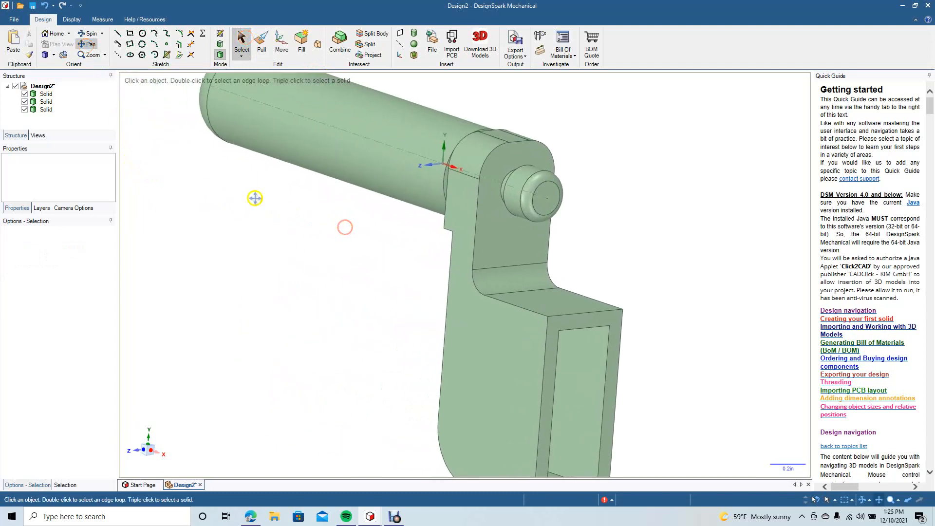
{"action": "left_click", "coordinate": [91, 34]}
{"action": "mouse_move", "coordinate": [170, 129]}
{"action": "left_mouse_down"}
{"action": "mouse_move", "coordinate": [269, 122]}
{"action": "mouse_move", "coordinate": [259, 118]}
{"action": "mouse_move", "coordinate": [282, 104]}
{"action": "mouse_move", "coordinate": [258, 92]}
{"action": "mouse_move", "coordinate": [244, 95]}
{"action": "mouse_move", "coordinate": [246, 107]}
{"action": "mouse_move", "coordinate": [208, 94]}
{"action": "mouse_move", "coordinate": [176, 126]}
{"action": "left_mouse_up"}
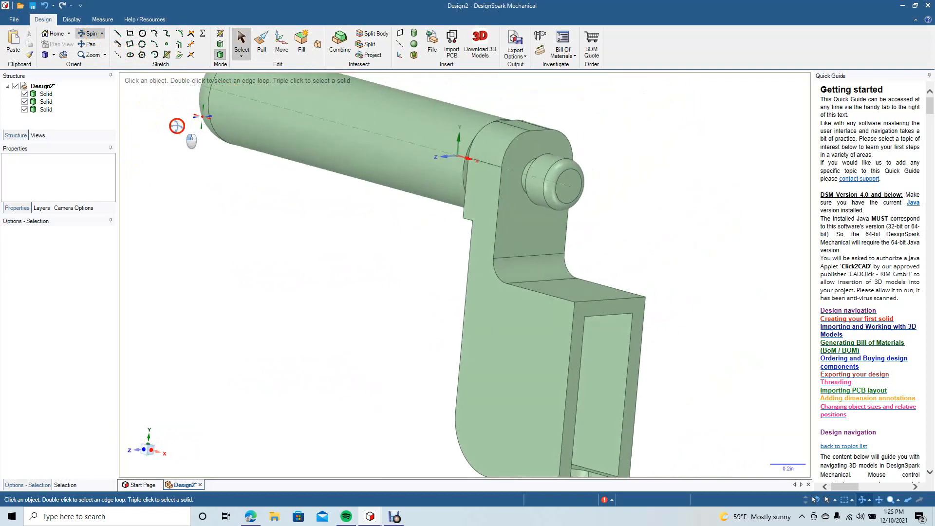
{"action": "left_click", "coordinate": [261, 43]}
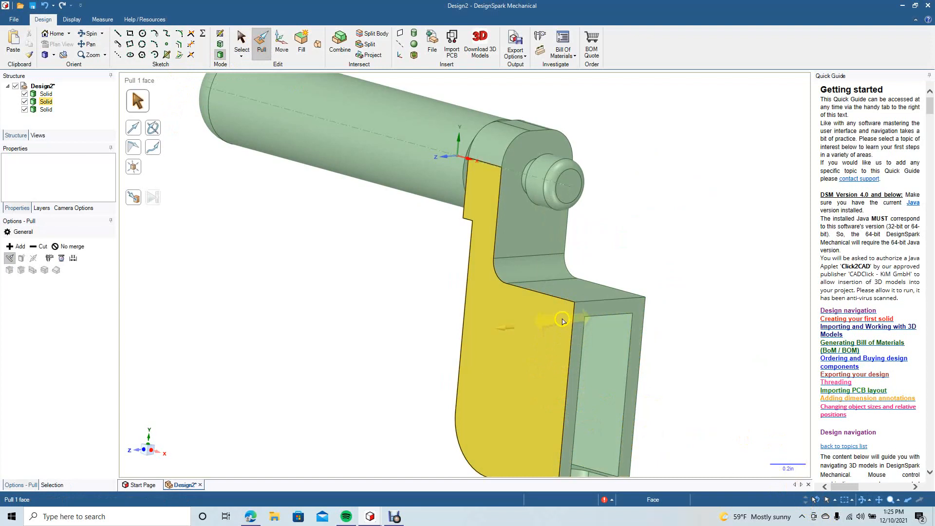
{"action": "left_click", "coordinate": [557, 300]}
{"action": "double_click", "coordinate": [557, 300]}
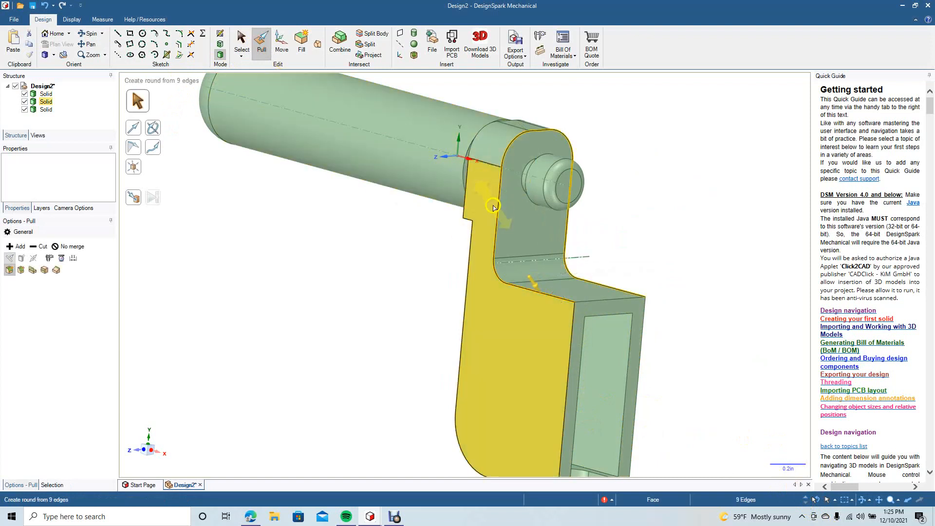
{"action": "left_click_drag", "start_coordinate": [496, 218], "coordinate": [506, 228]}
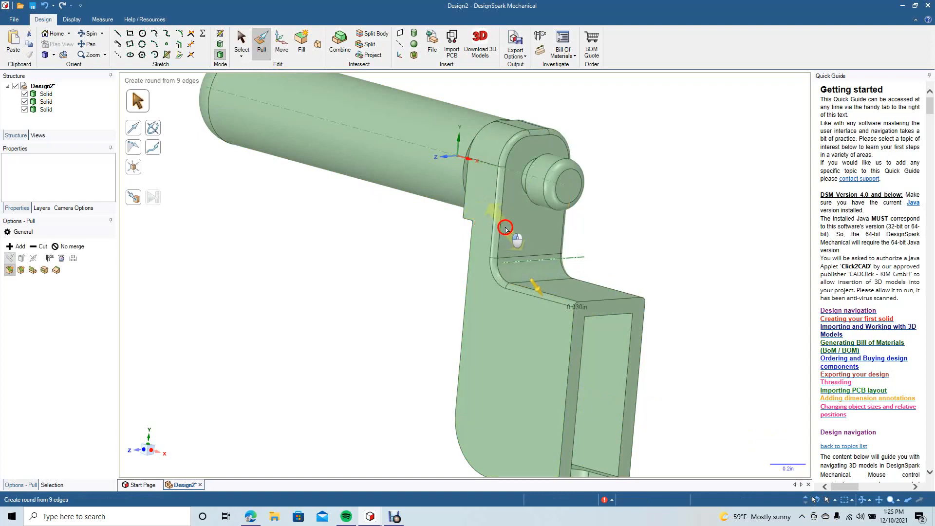
{"action": "left_click_drag", "start_coordinate": [505, 228], "coordinate": [505, 228]}
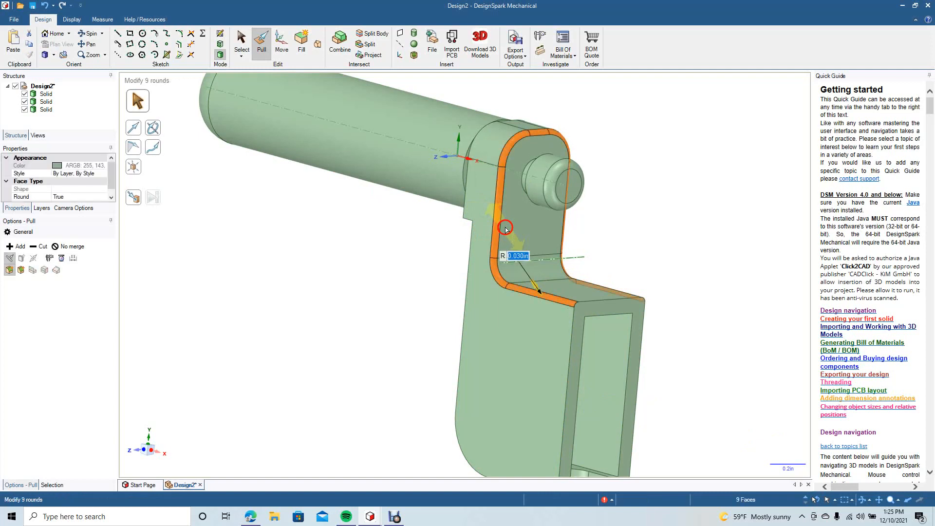
{"action": "left_click", "coordinate": [465, 305]}
{"action": "double_click", "coordinate": [465, 306]}
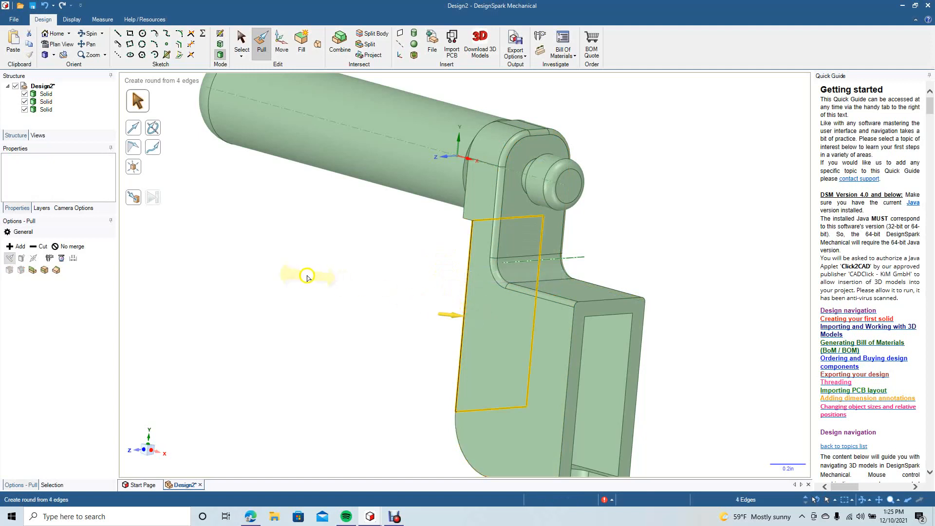
{"action": "left_click", "coordinate": [92, 33]}
{"action": "left_click_drag", "start_coordinate": [241, 202], "coordinate": [271, 188]}
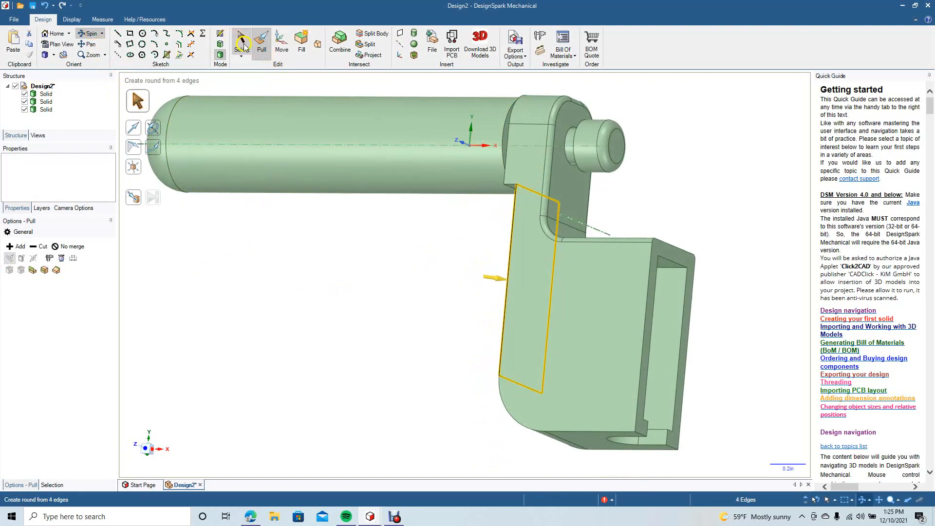
{"action": "left_click", "coordinate": [241, 43]}
{"action": "left_click", "coordinate": [323, 268]}
Round the three connected back, lower corner and underside edges along one side of the socket block.
{"action": "left_click", "coordinate": [509, 248]}
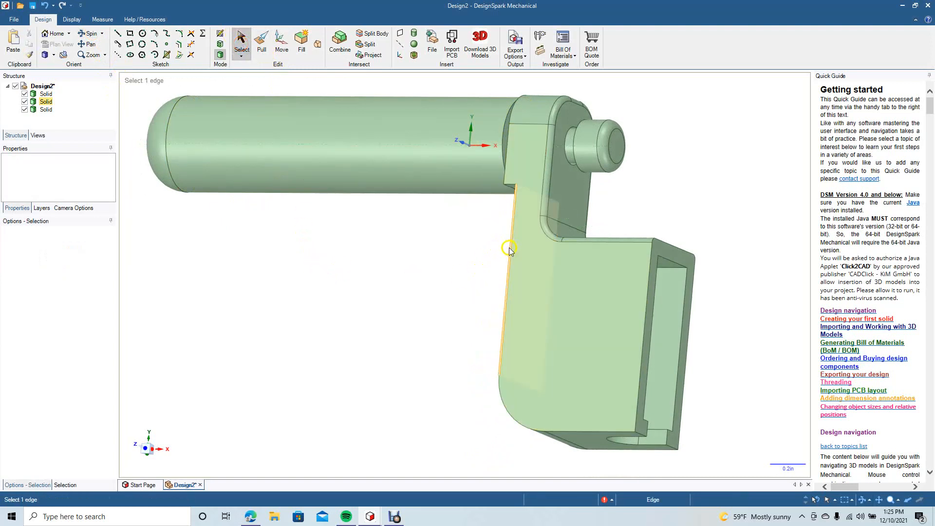
{"action": "left_click", "coordinate": [504, 403], "text": "ctrl"}
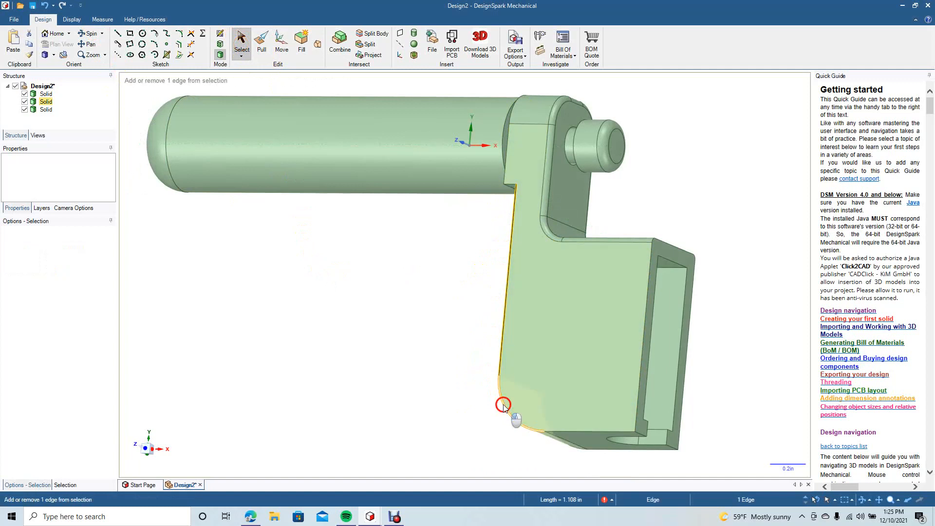
{"action": "left_click", "coordinate": [562, 431], "text": "ctrl"}
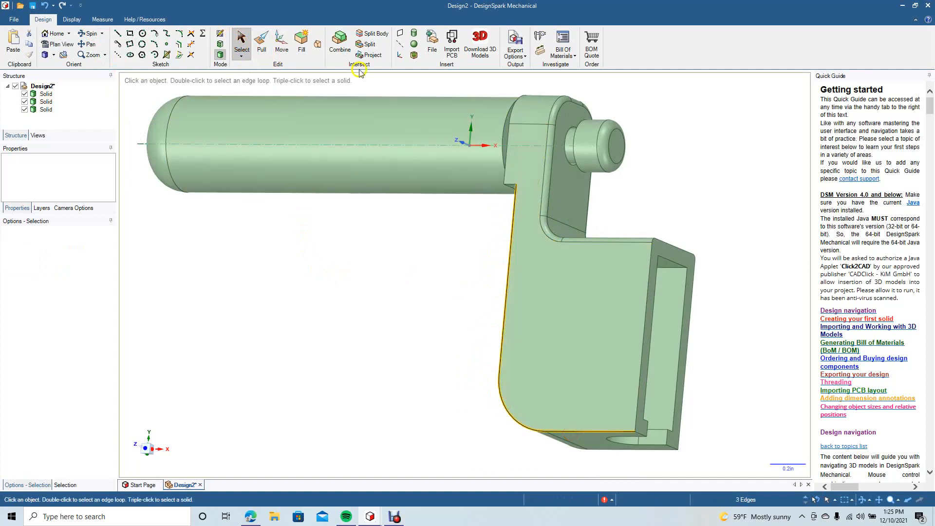
{"action": "left_click", "coordinate": [262, 43]}
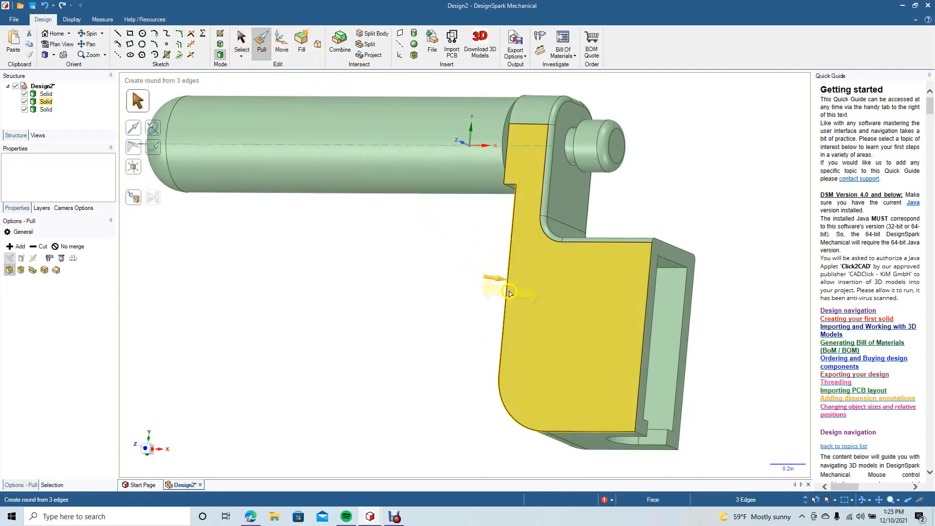
{"action": "left_click_drag", "start_coordinate": [511, 295], "coordinate": [525, 300]}
{"action": "left_click", "coordinate": [242, 43]}
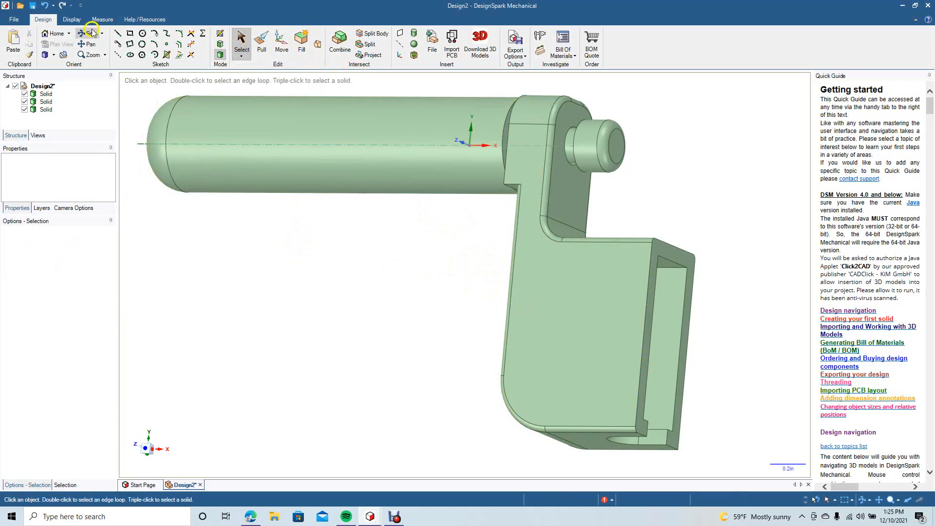
Round the matching back, lower corner and underside edges on the socket block's opposite side to a 0.03 in radius.
{"action": "left_click_drag", "start_coordinate": [398, 252], "coordinate": [215, 232]}
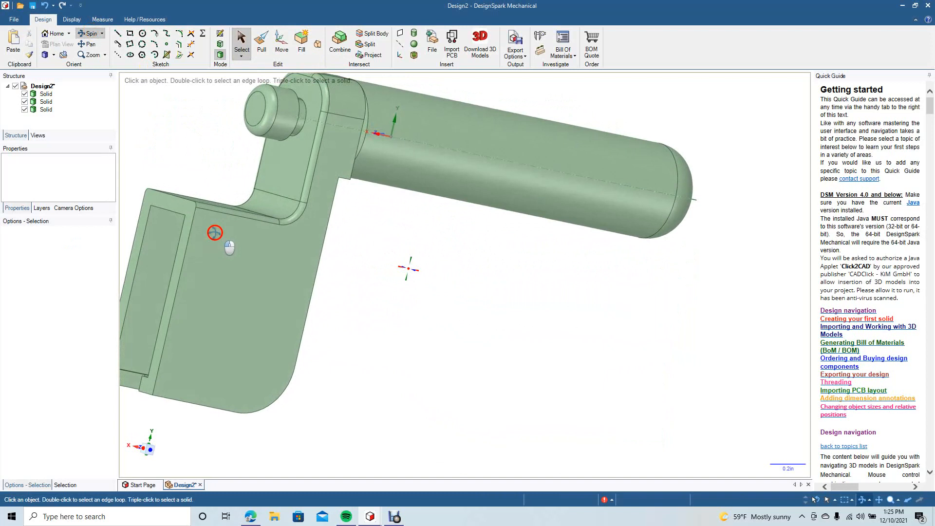
{"action": "left_click", "coordinate": [262, 43]}
{"action": "left_click", "coordinate": [320, 262]}
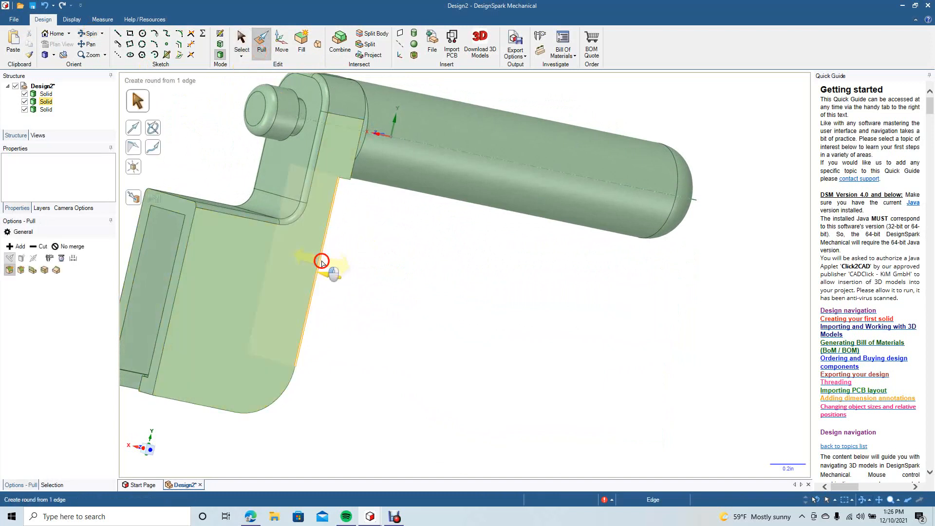
{"action": "left_click", "coordinate": [321, 262]}
{"action": "left_click", "coordinate": [275, 407], "text": "ctrl"}
{"action": "left_click", "coordinate": [222, 412], "text": "ctrl"}
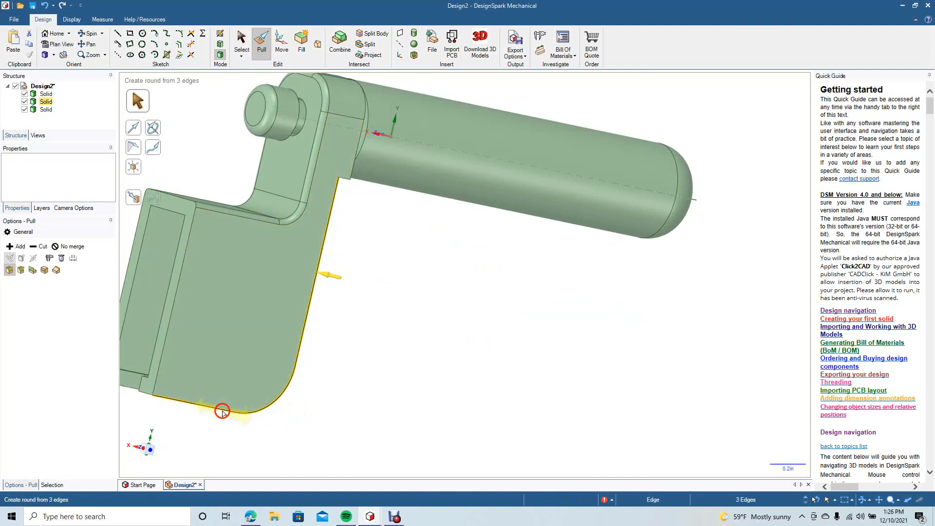
{"action": "left_click_drag", "start_coordinate": [312, 377], "coordinate": [279, 363]}
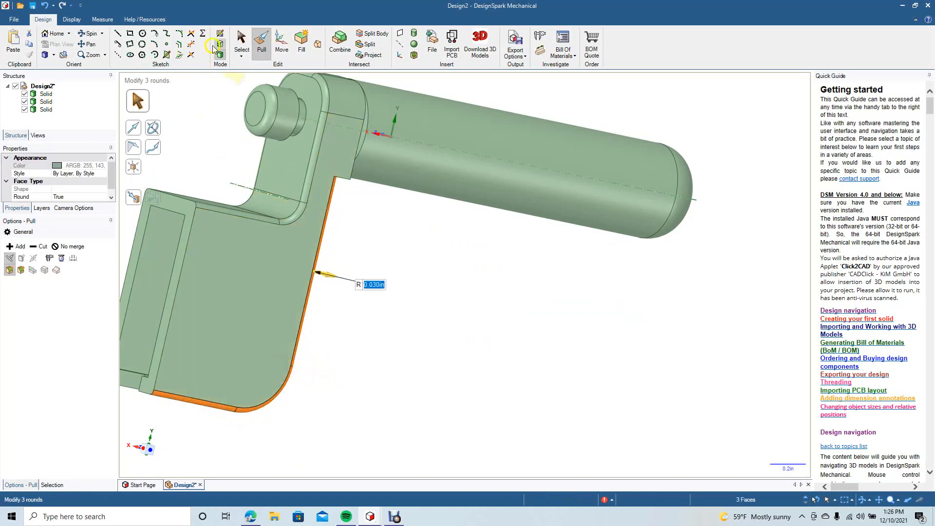
{"action": "left_click", "coordinate": [241, 43]}
{"action": "left_click", "coordinate": [395, 247]}
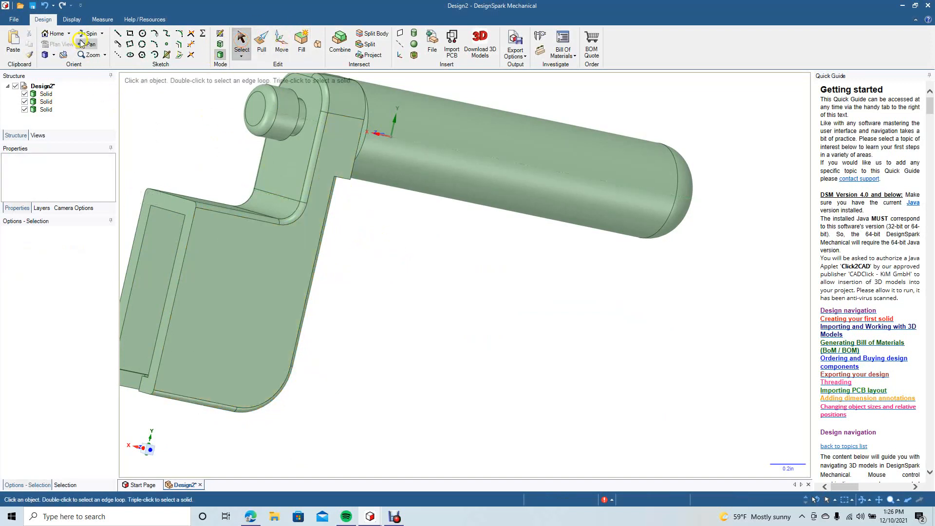
Round the five connected edges outlining the arm's handle-side face to a 0.02 in radius.
{"action": "left_click", "coordinate": [94, 32]}
{"action": "left_click_drag", "start_coordinate": [151, 140], "coordinate": [407, 182]}
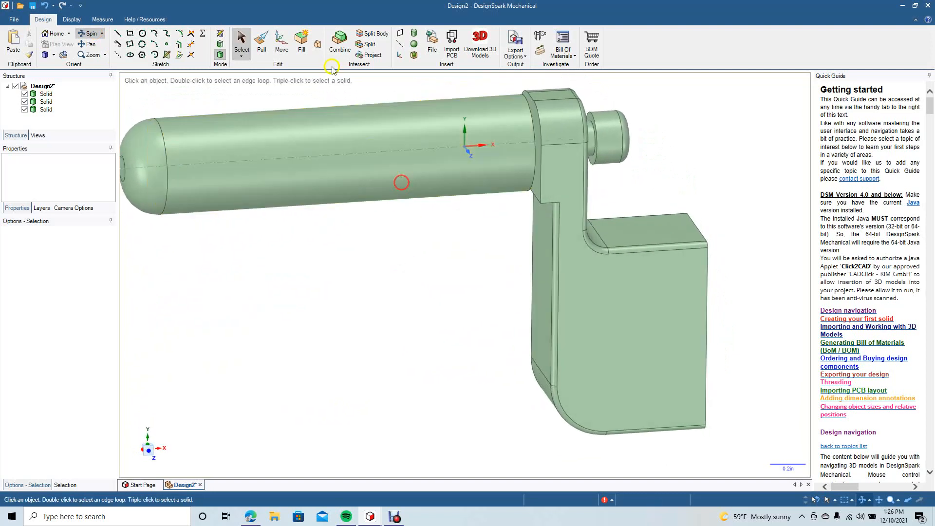
{"action": "left_click", "coordinate": [262, 42]}
{"action": "left_click", "coordinate": [556, 207]}
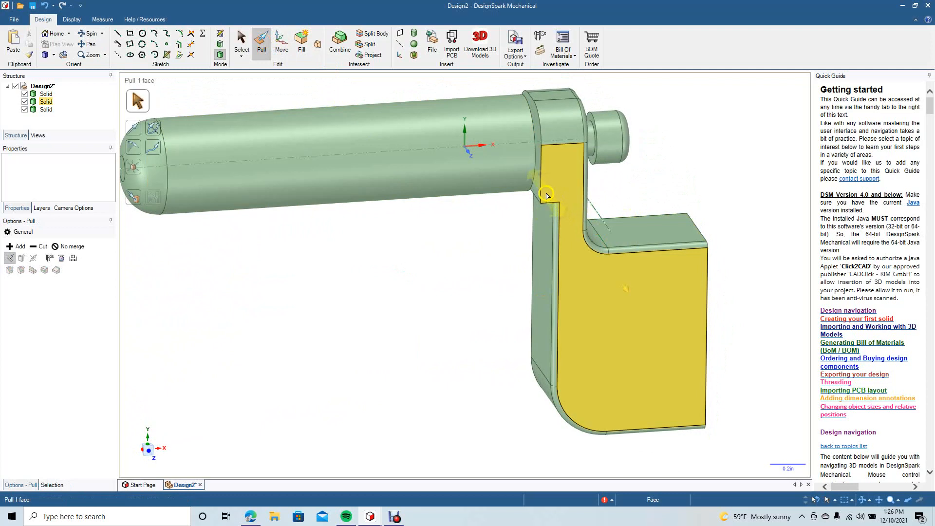
{"action": "left_click", "coordinate": [543, 187]}
{"action": "double_click", "coordinate": [542, 187]}
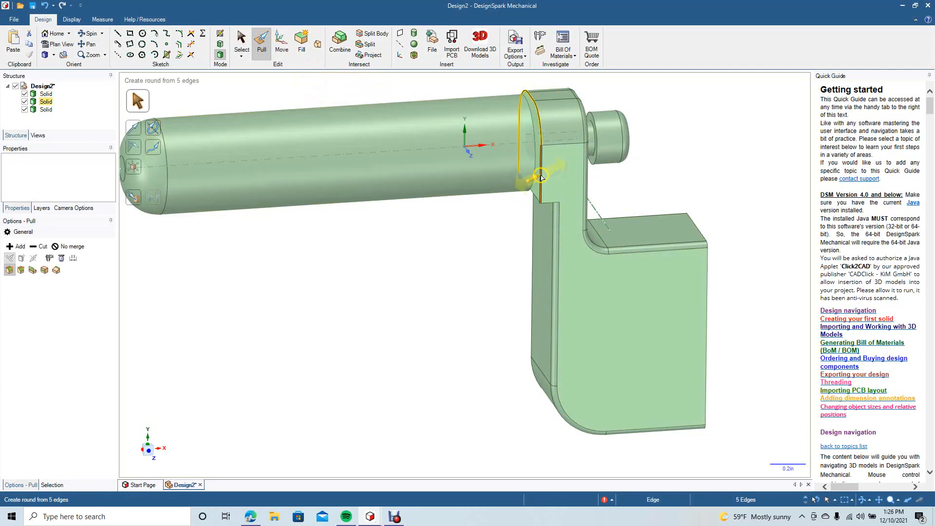
{"action": "left_click_drag", "start_coordinate": [541, 176], "coordinate": [553, 187]}
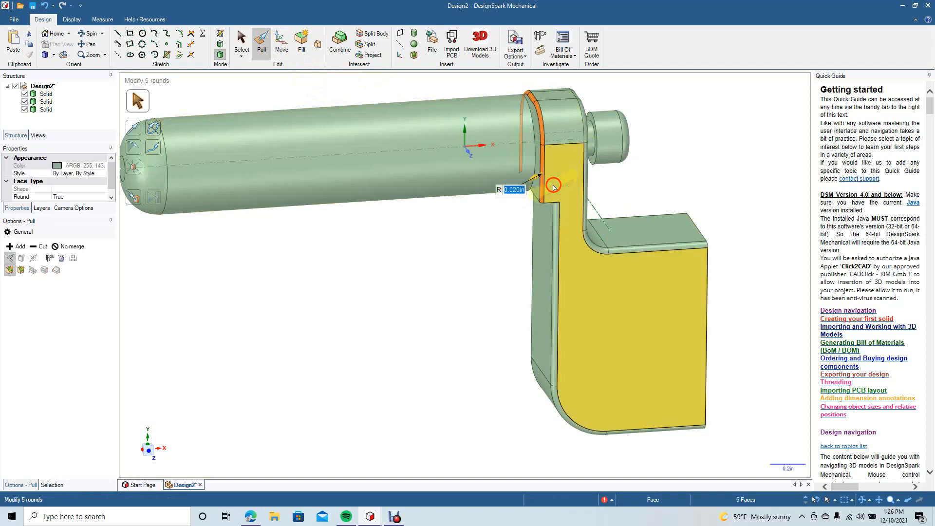
{"action": "left_click", "coordinate": [242, 42]}
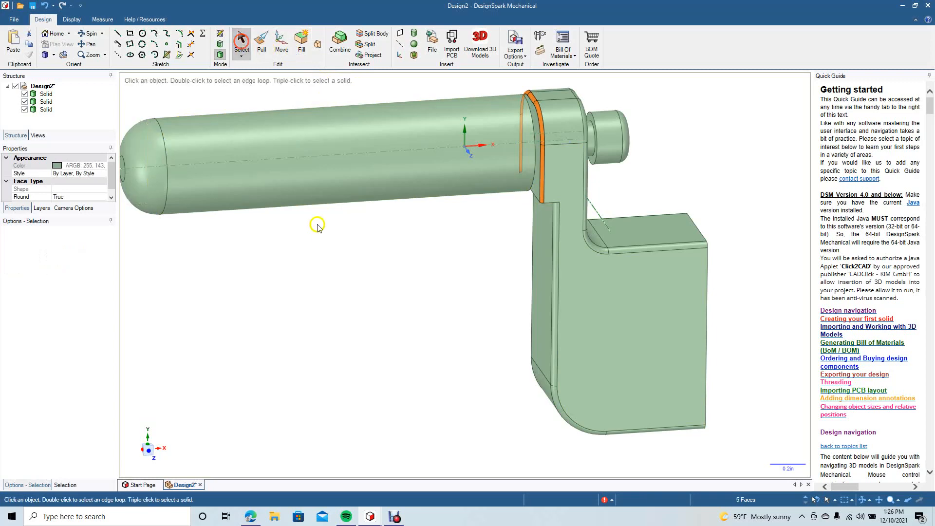
{"action": "left_click", "coordinate": [339, 253]}
Round one long inner floor edge of the rectangular socket.
{"action": "left_click", "coordinate": [84, 37]}
{"action": "left_click_drag", "start_coordinate": [370, 274], "coordinate": [223, 273]}
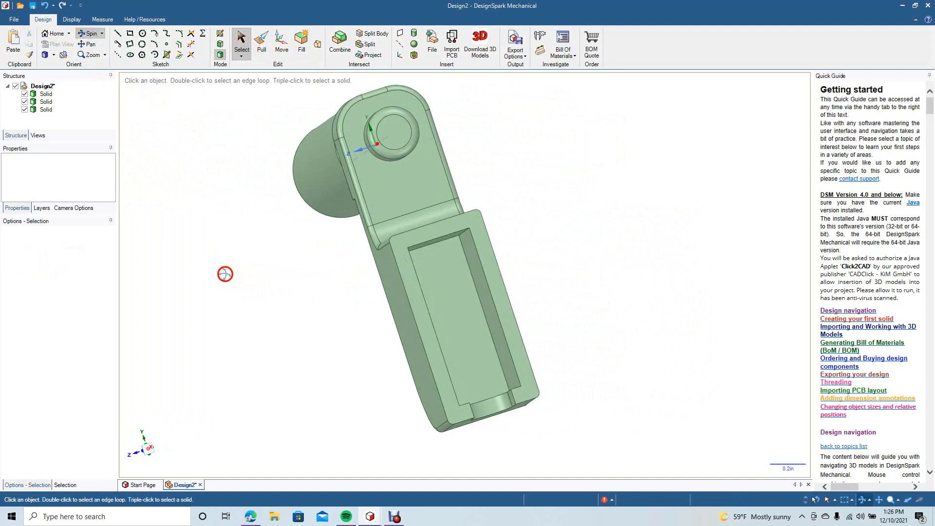
{"action": "left_click", "coordinate": [261, 43]}
{"action": "left_click", "coordinate": [475, 284]}
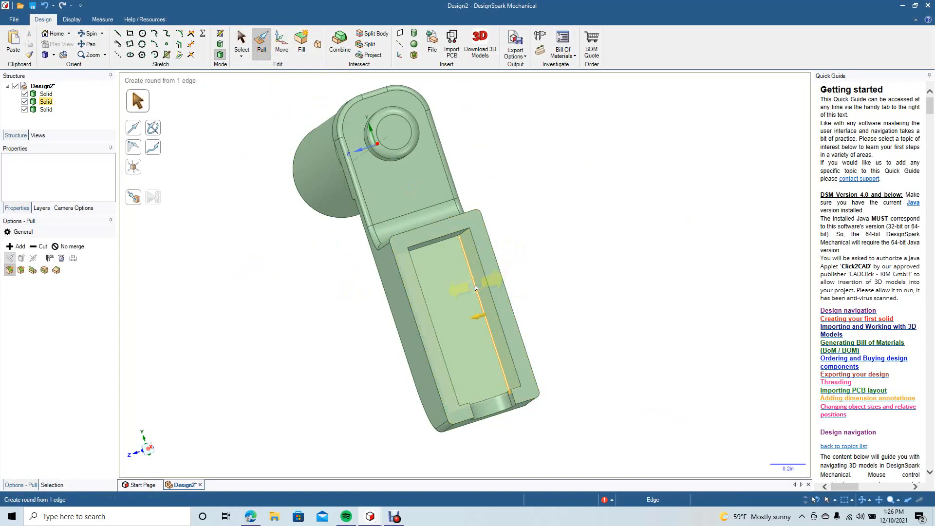
{"action": "left_click_drag", "start_coordinate": [476, 286], "coordinate": [451, 312]}
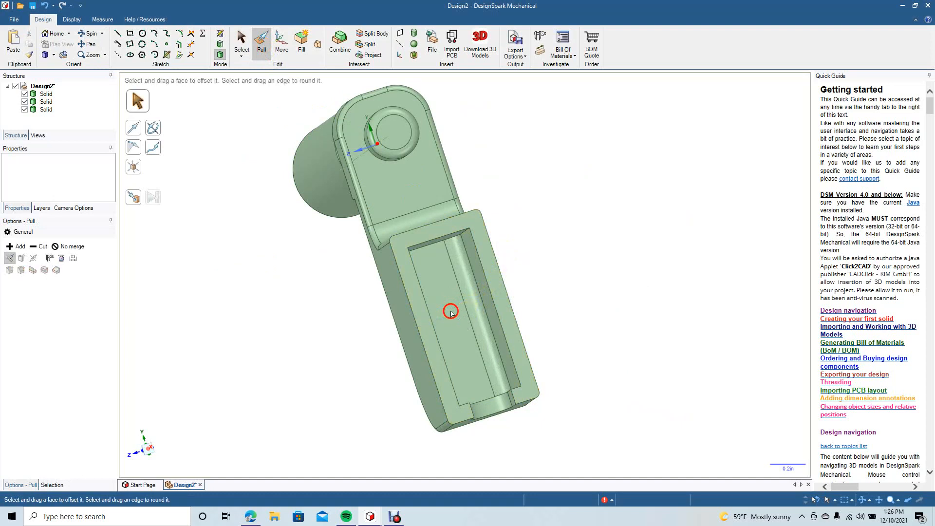
{"action": "left_click", "coordinate": [237, 42]}
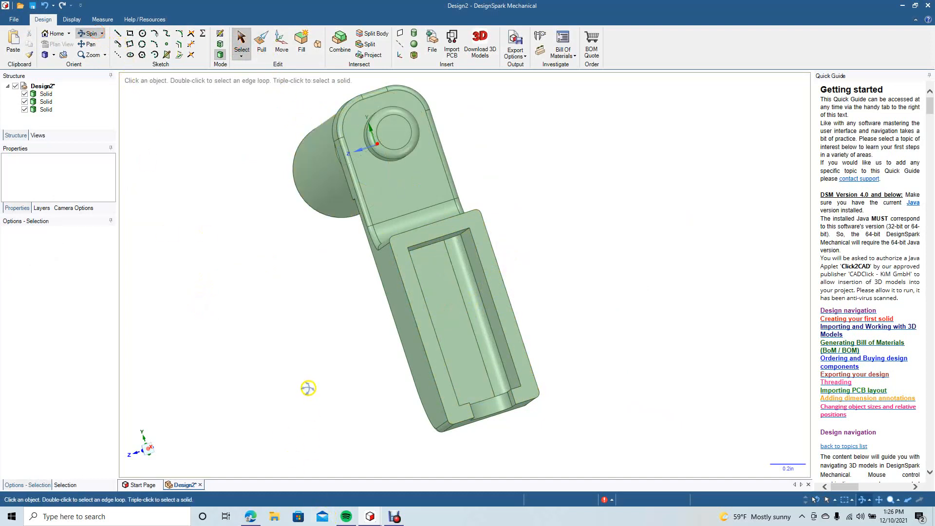
Round the opposite long inner floor edge of the rectangular socket to match the first.
{"action": "middle_click_drag", "start_coordinate": [308, 387], "coordinate": [278, 385]}
{"action": "left_click", "coordinate": [262, 44]}
{"action": "left_click", "coordinate": [343, 281]}
{"action": "left_click_drag", "start_coordinate": [342, 280], "coordinate": [375, 295]}
{"action": "left_click", "coordinate": [257, 48]}
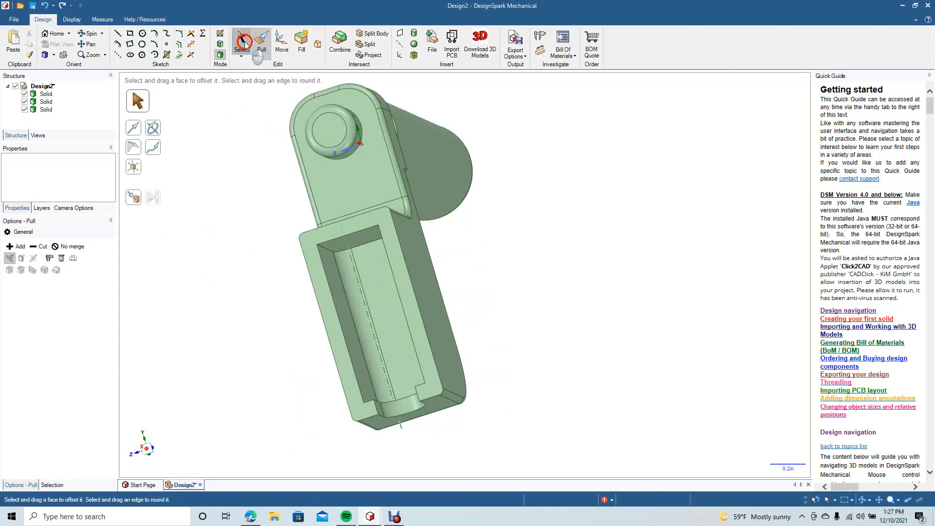
Round the nine connected edges around the outer rim of the socket opening to a 0.02 in radius.
{"action": "left_click", "coordinate": [243, 41]}
{"action": "left_click", "coordinate": [91, 34]}
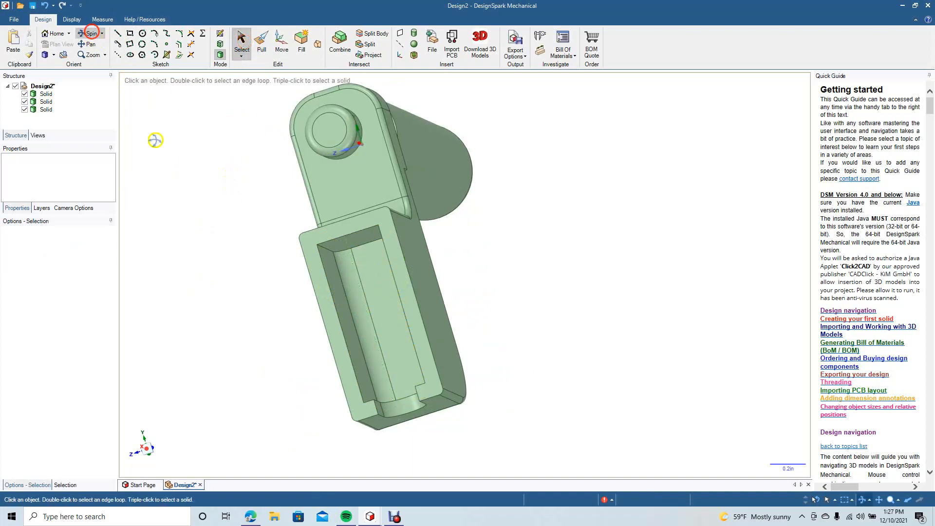
{"action": "left_click_drag", "start_coordinate": [193, 200], "coordinate": [249, 199]}
{"action": "left_click", "coordinate": [262, 44]}
{"action": "left_click", "coordinate": [475, 287]}
{"action": "left_click", "coordinate": [487, 293]}
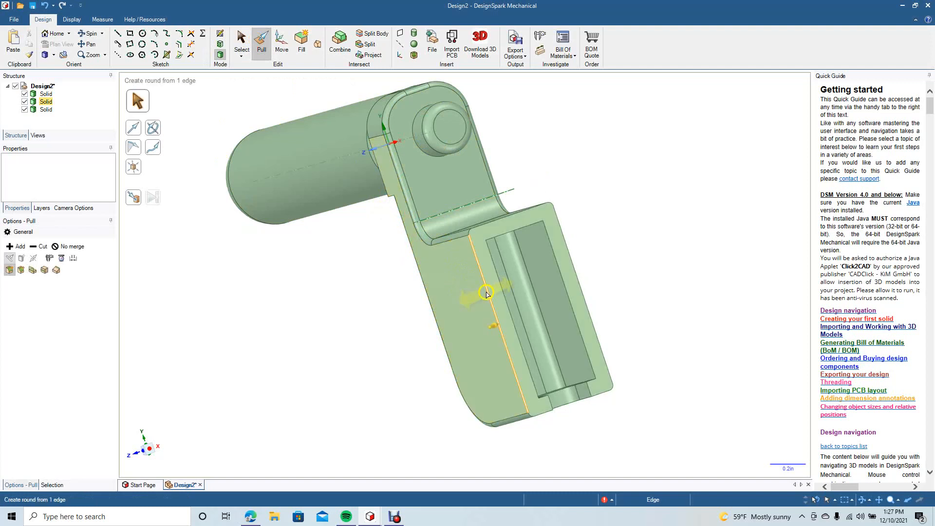
{"action": "double_click", "coordinate": [487, 295]}
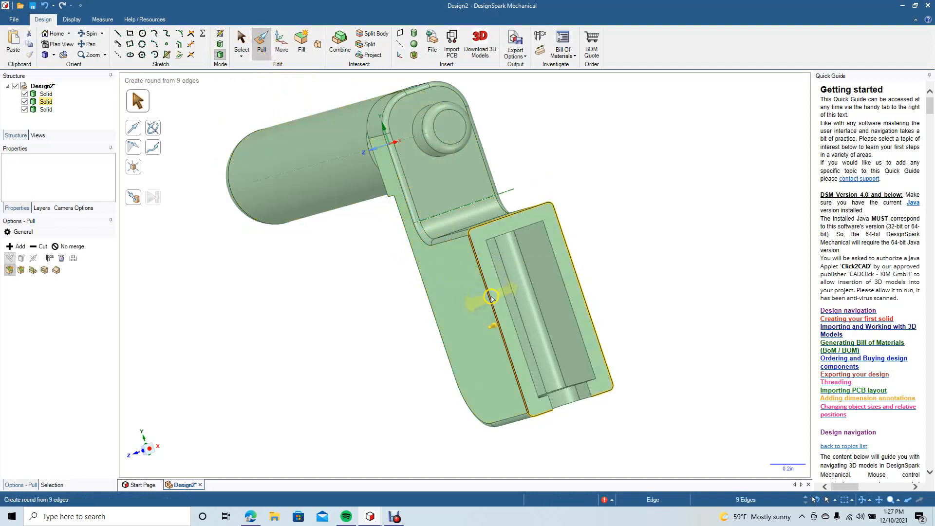
{"action": "left_click_drag", "start_coordinate": [473, 312], "coordinate": [491, 296]}
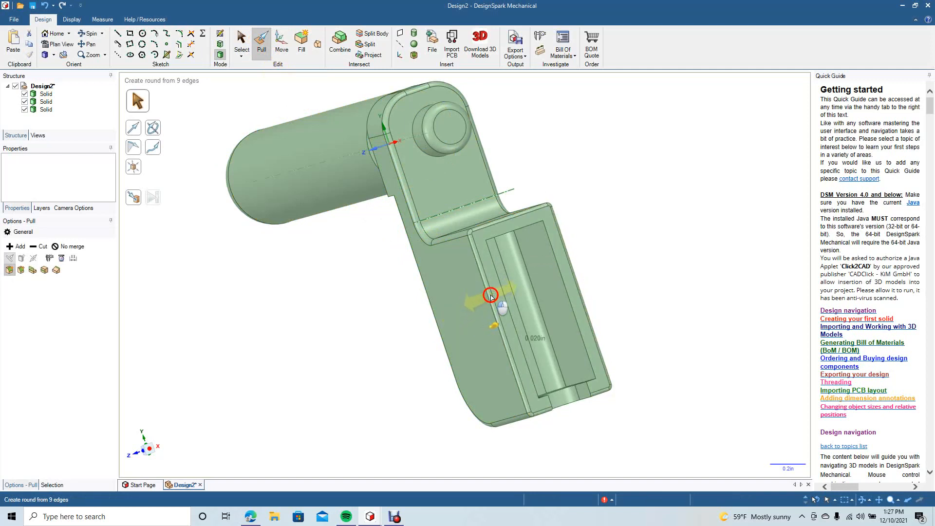
{"action": "left_click_drag", "start_coordinate": [491, 296], "coordinate": [491, 295]}
{"action": "left_click", "coordinate": [238, 41]}
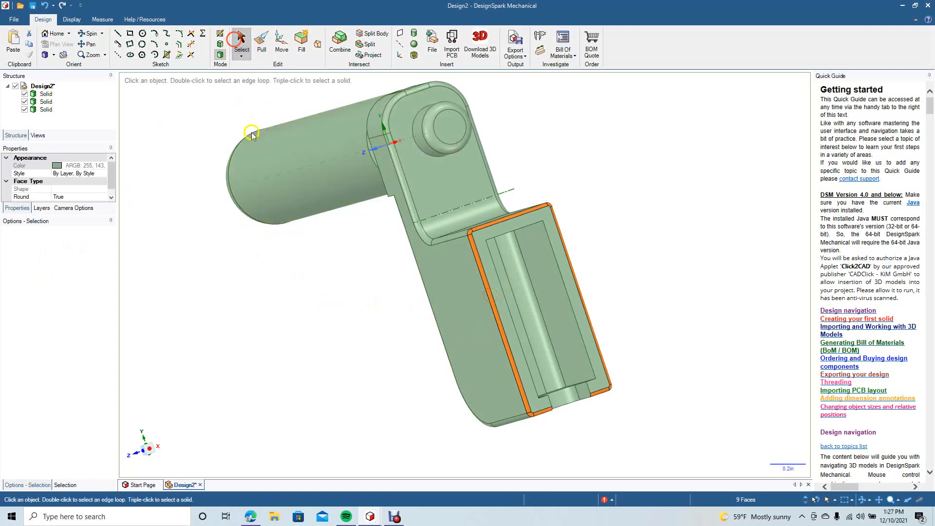
{"action": "left_click", "coordinate": [286, 312]}
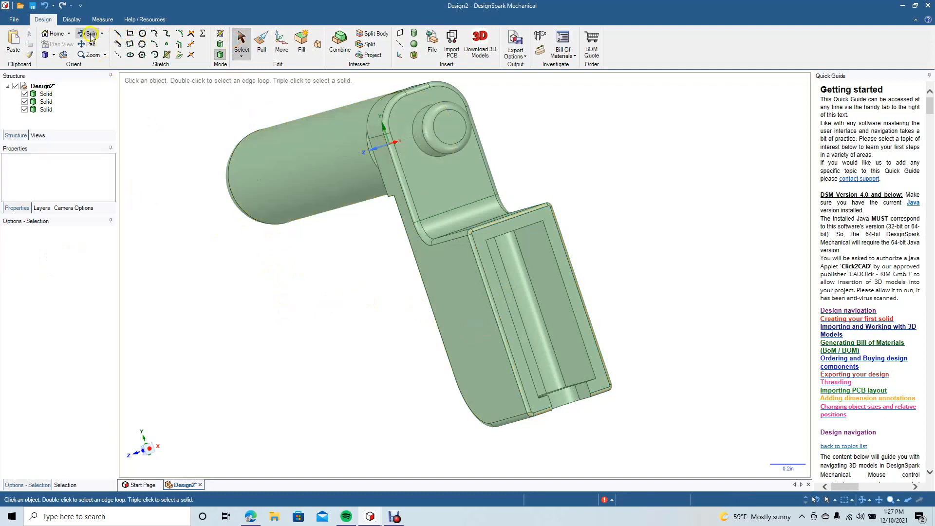
Round the five inner edges around the socket opening, including the two short ones beside the slot, to a 0.02 in radius.
{"action": "left_click_drag", "start_coordinate": [308, 276], "coordinate": [307, 276]}
{"action": "middle_click_drag", "start_coordinate": [288, 276], "coordinate": [264, 278]}
{"action": "key", "text": "p"}
{"action": "left_click", "coordinate": [362, 284]}
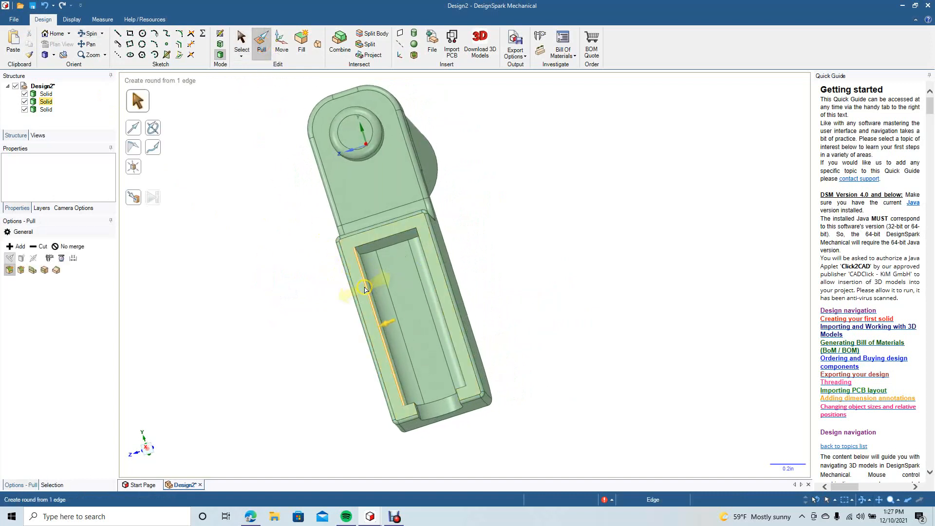
{"action": "double_click", "coordinate": [364, 287]}
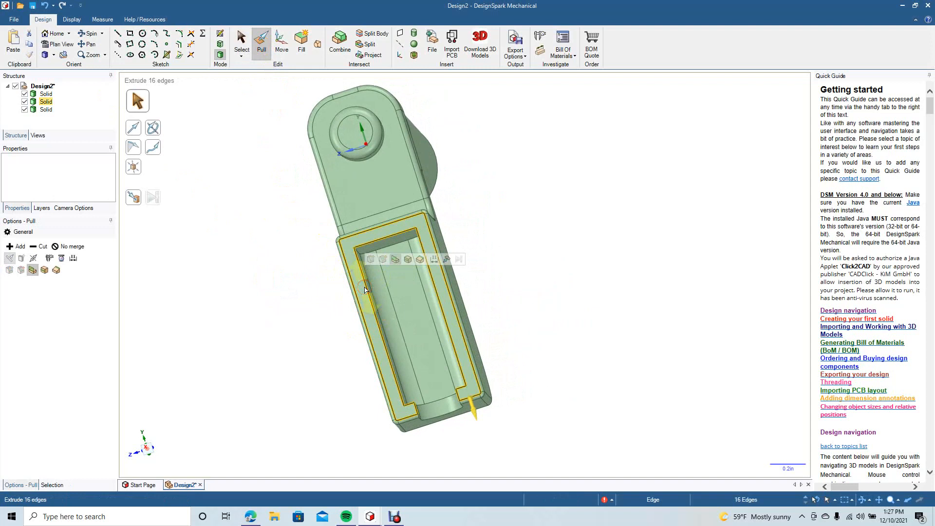
{"action": "left_click", "coordinate": [313, 292]}
{"action": "left_click", "coordinate": [374, 305]}
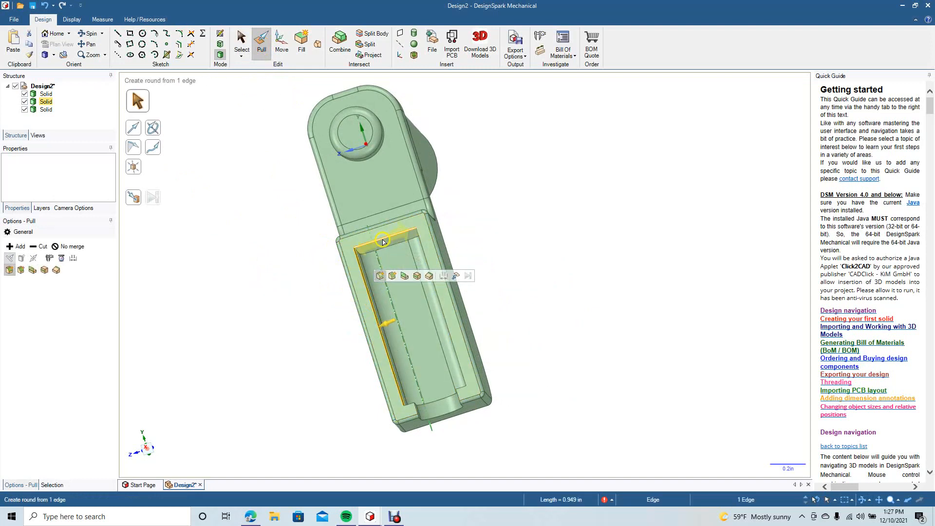
{"action": "left_click", "coordinate": [427, 273], "text": "ctrl"}
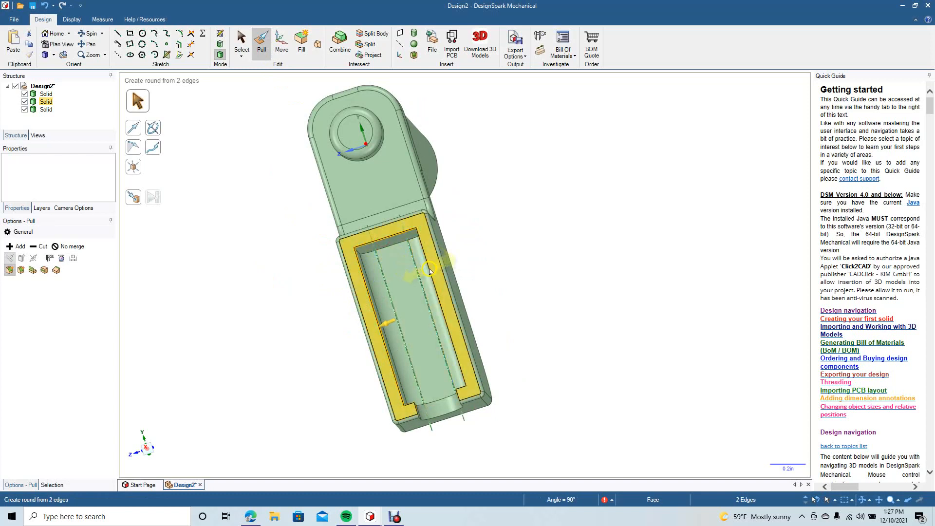
{"action": "left_click", "coordinate": [428, 273], "text": "ctrl"}
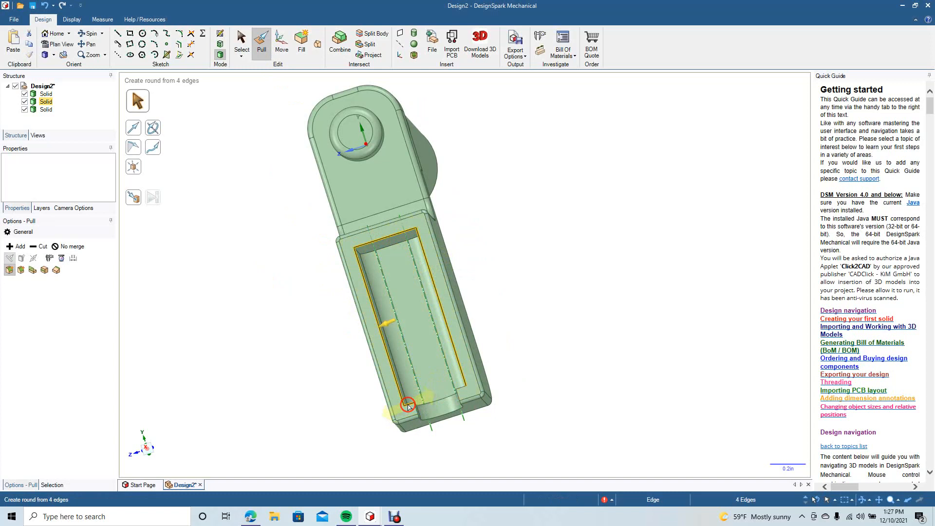
{"action": "left_click", "coordinate": [459, 392], "text": "ctrl"}
{"action": "left_click", "coordinate": [460, 390], "text": "ctrl"}
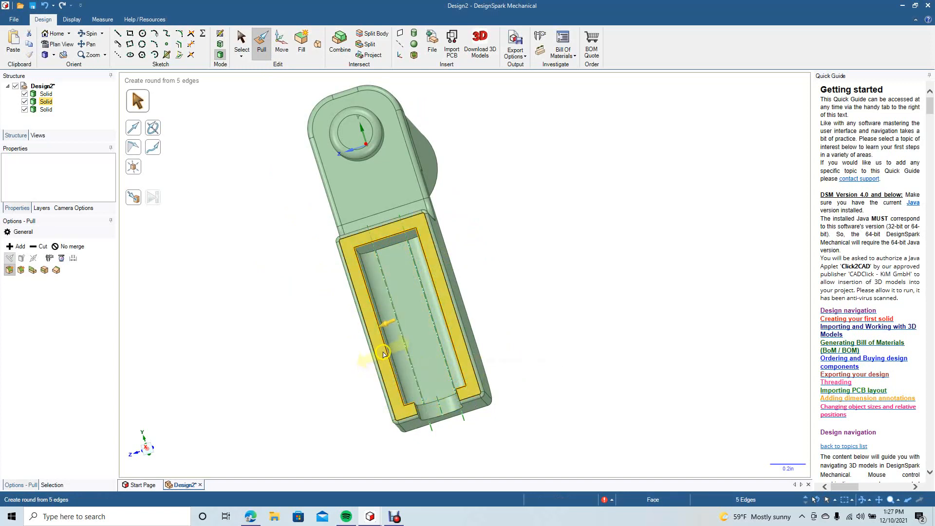
{"action": "left_click_drag", "start_coordinate": [385, 352], "coordinate": [380, 363]}
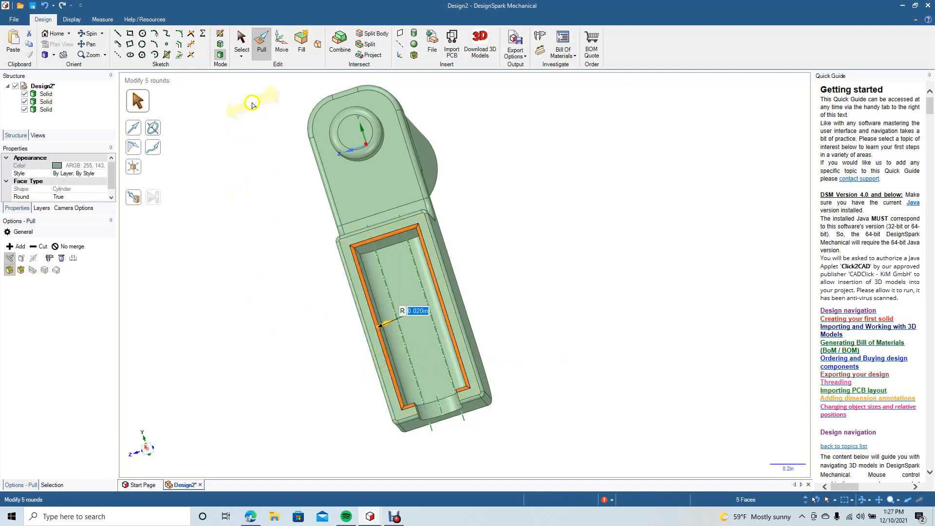
{"action": "left_click", "coordinate": [239, 42]}
{"action": "left_click", "coordinate": [238, 285]}
Round the twelve edges outlining the curved slot in the end wall of the socket, on both its inner and outer sides.
{"action": "left_click", "coordinate": [89, 33]}
{"action": "mouse_move", "coordinate": [191, 247]}
{"action": "left_mouse_down"}
{"action": "mouse_move", "coordinate": [200, 237]}
{"action": "mouse_move", "coordinate": [192, 224]}
{"action": "mouse_move", "coordinate": [202, 234]}
{"action": "left_mouse_up"}
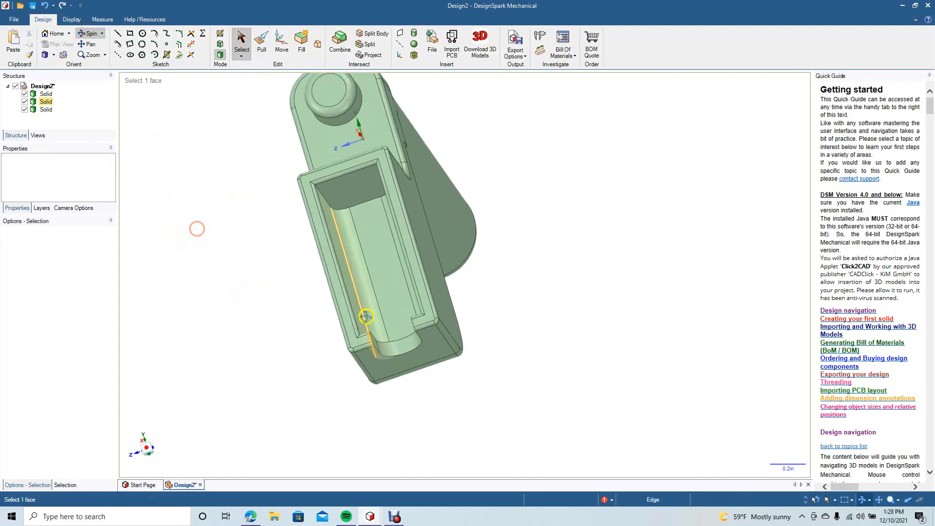
{"action": "scroll", "coordinate": [399, 317], "scroll_direction": "up", "scroll_amount": 5, "text": "ctrl"}
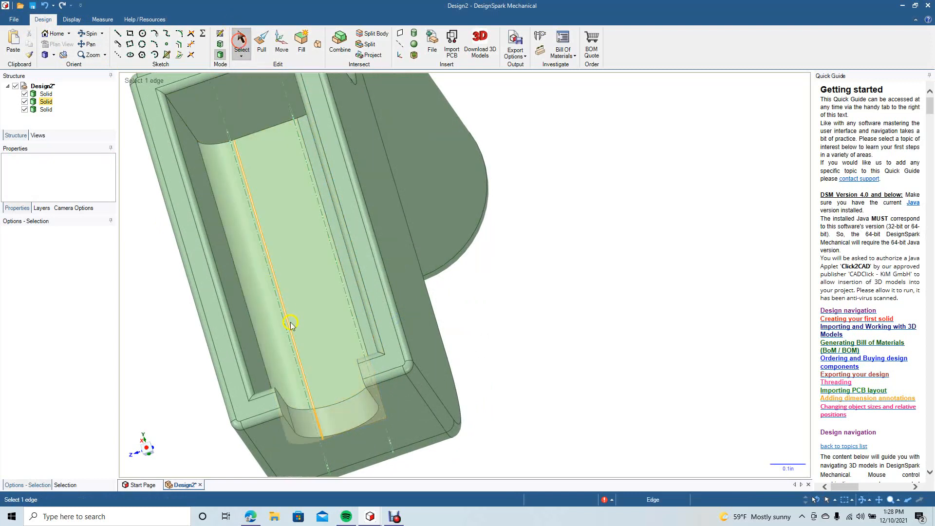
{"action": "left_click", "coordinate": [314, 436]}
{"action": "double_click", "coordinate": [313, 436]}
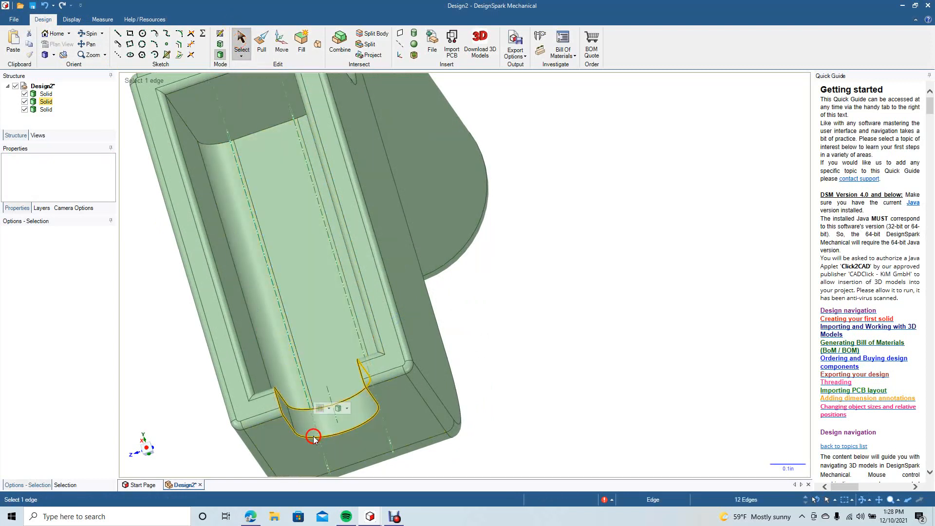
{"action": "left_click", "coordinate": [262, 42]}
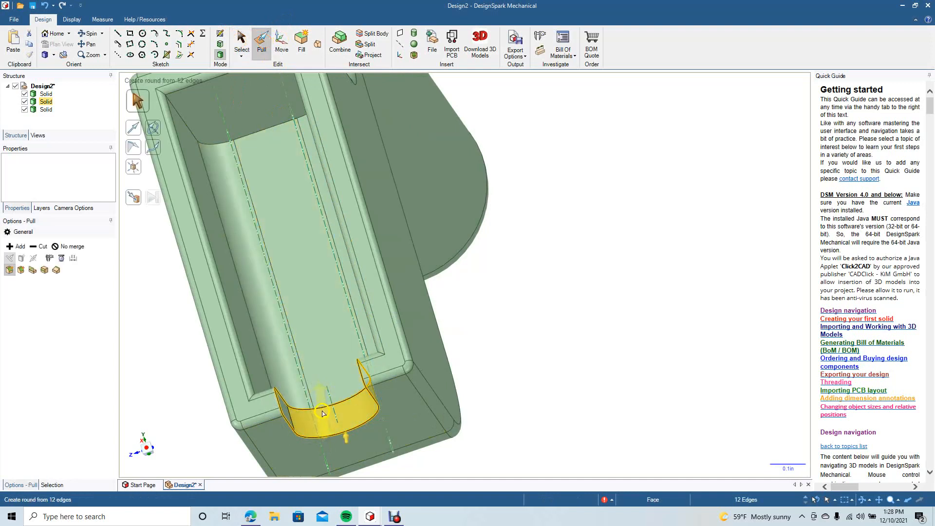
{"action": "mouse_move", "coordinate": [324, 404]}
{"action": "left_mouse_down"}
{"action": "mouse_move", "coordinate": [325, 412]}
{"action": "mouse_move", "coordinate": [321, 401]}
{"action": "left_mouse_up"}
{"action": "left_click", "coordinate": [242, 40]}
{"action": "left_click", "coordinate": [616, 259]}
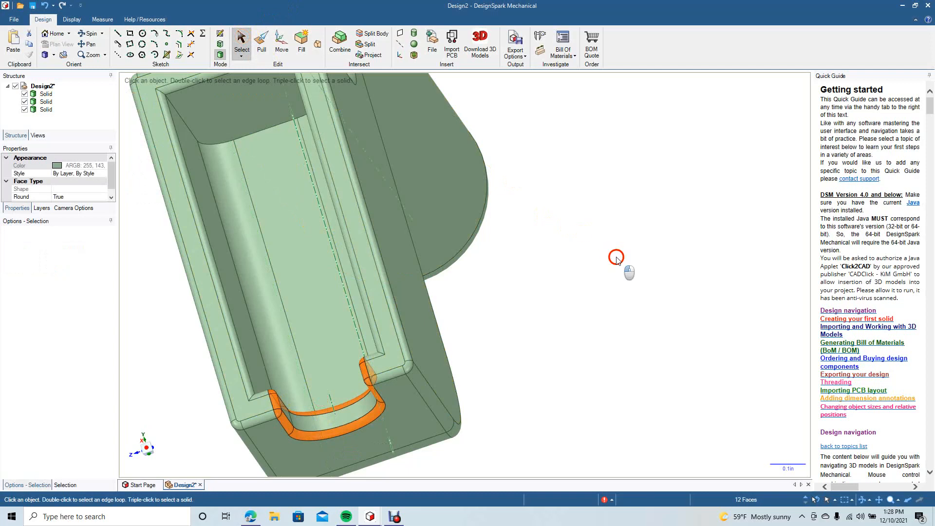
Inspect the complete winder in the Top view and in the Isometric view.
{"action": "left_click", "coordinate": [53, 55]}
{"action": "left_click", "coordinate": [64, 87]}
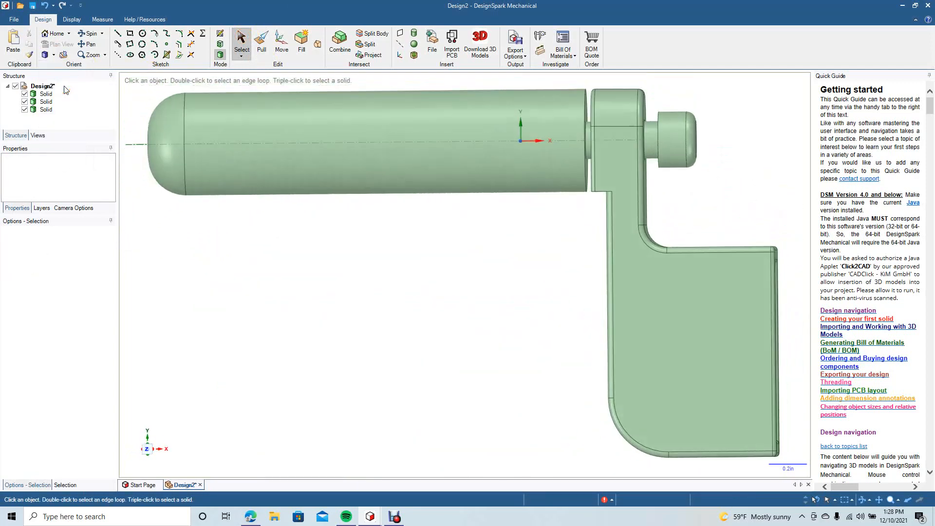
{"action": "scroll", "coordinate": [342, 217], "scroll_direction": "down", "scroll_amount": 5, "text": "ctrl"}
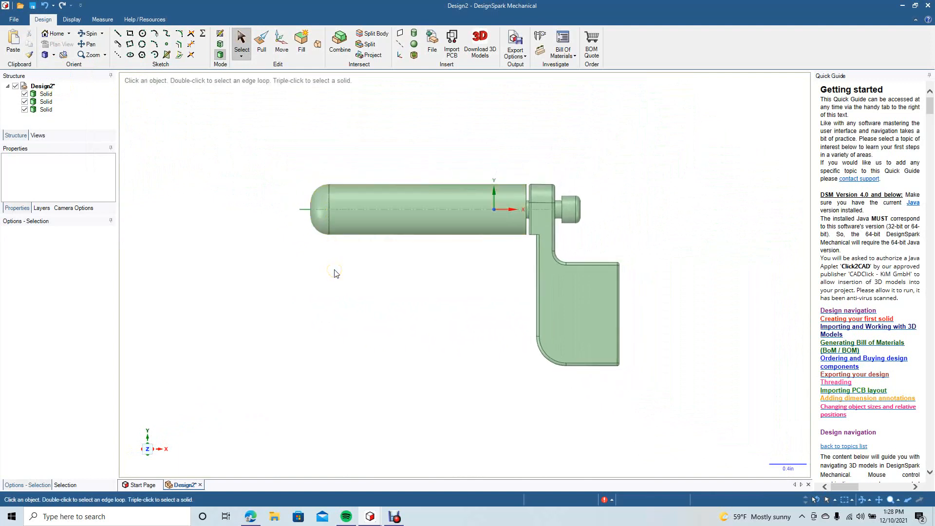
{"action": "left_click", "coordinate": [54, 57]}
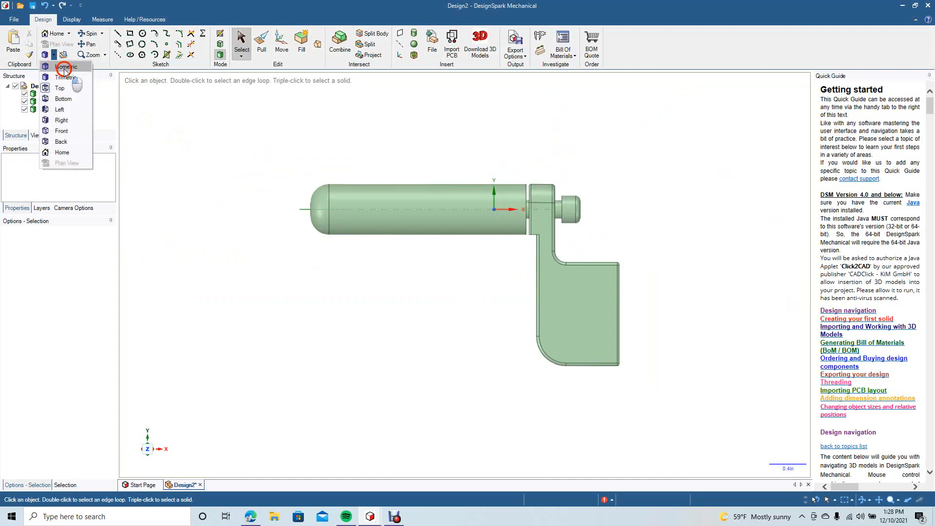
{"action": "left_click", "coordinate": [65, 68]}
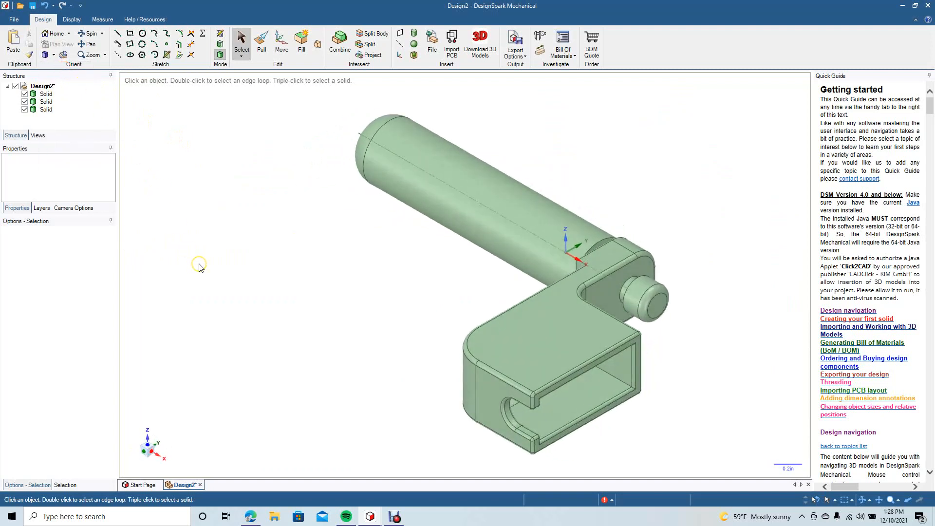